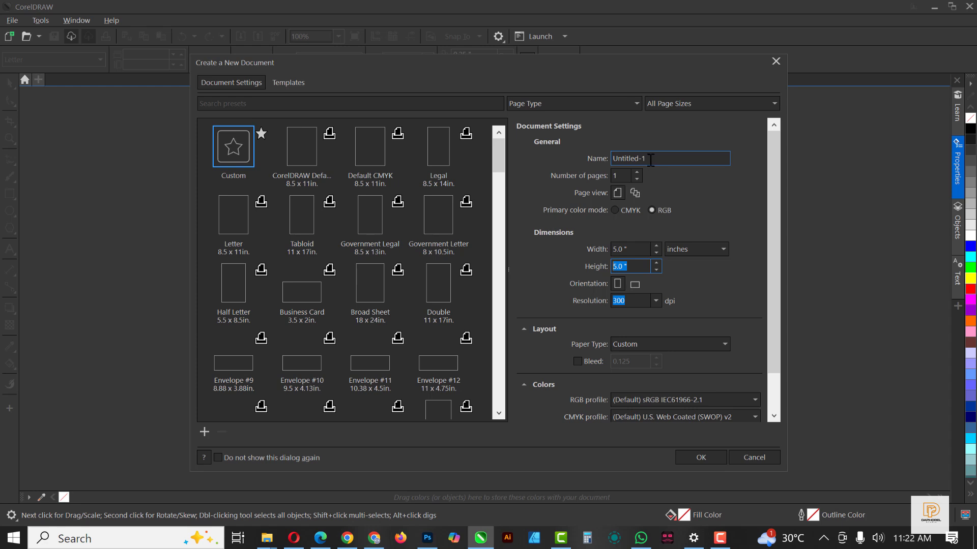
# Step: Name the new 5 by 5 inch RGB document SOCIAL MEDIA FLYER and create it
pyautogui.click(608, 159)
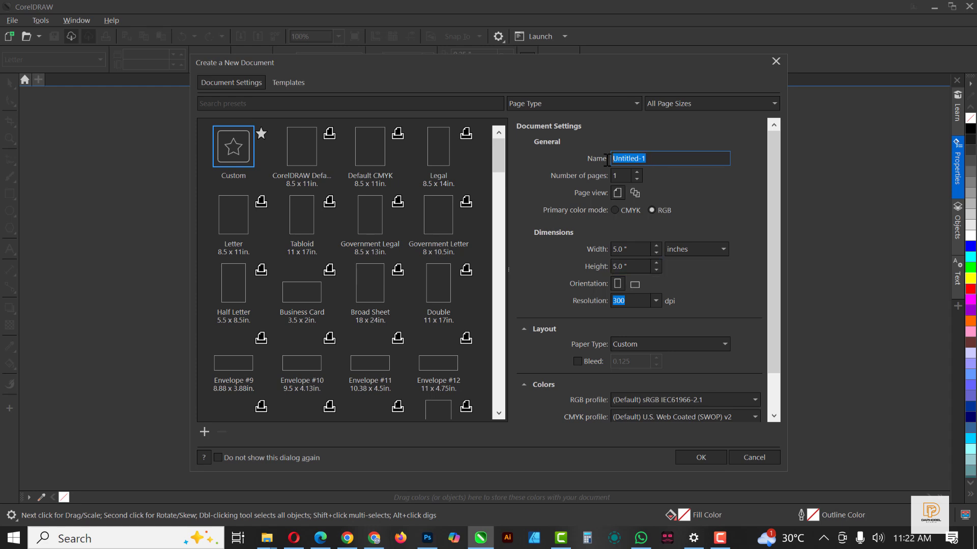
pyautogui.write('SOCIAL MEDIA FLYER')
pyautogui.click(694, 456)
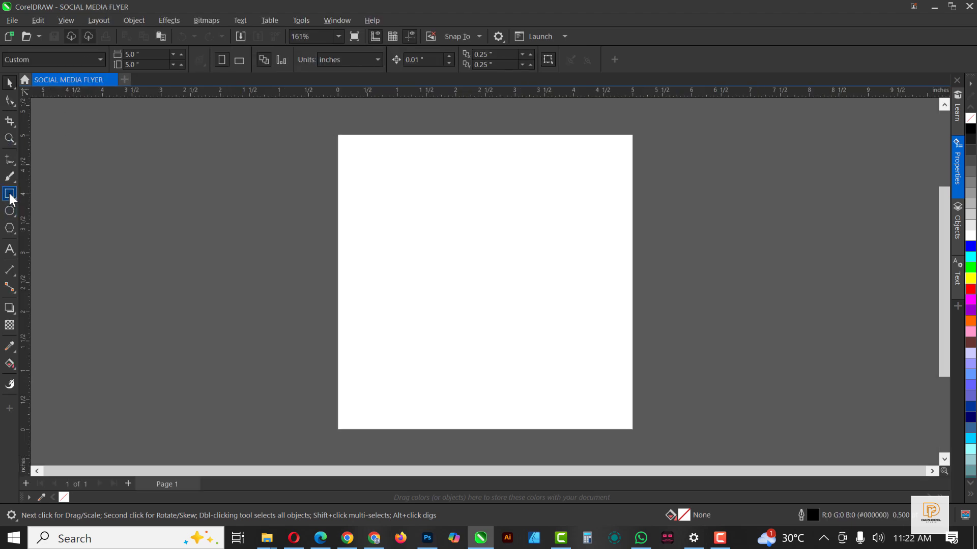
# Step: Add a page-sized background rectangle with a white fill and no outline
pyautogui.doubleClick(9, 194)
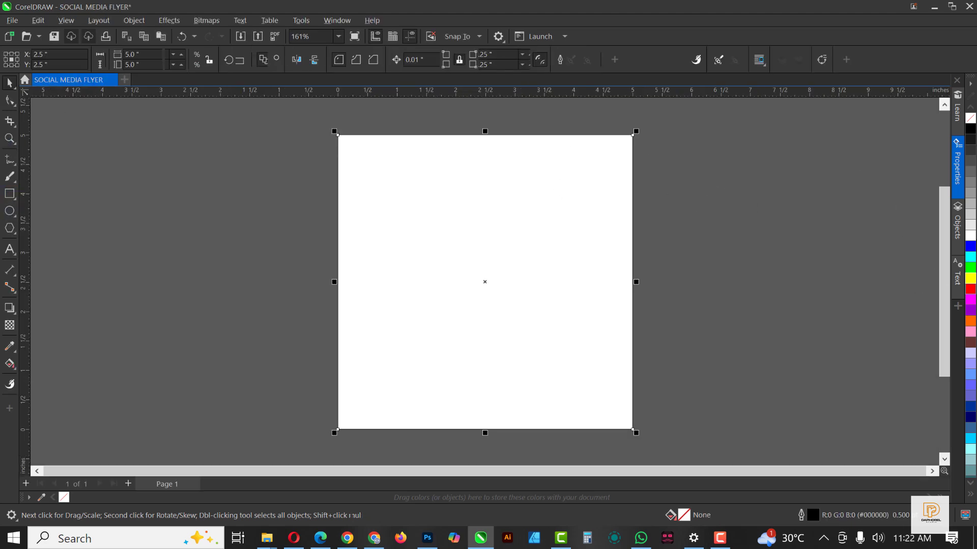
pyautogui.click(971, 237)
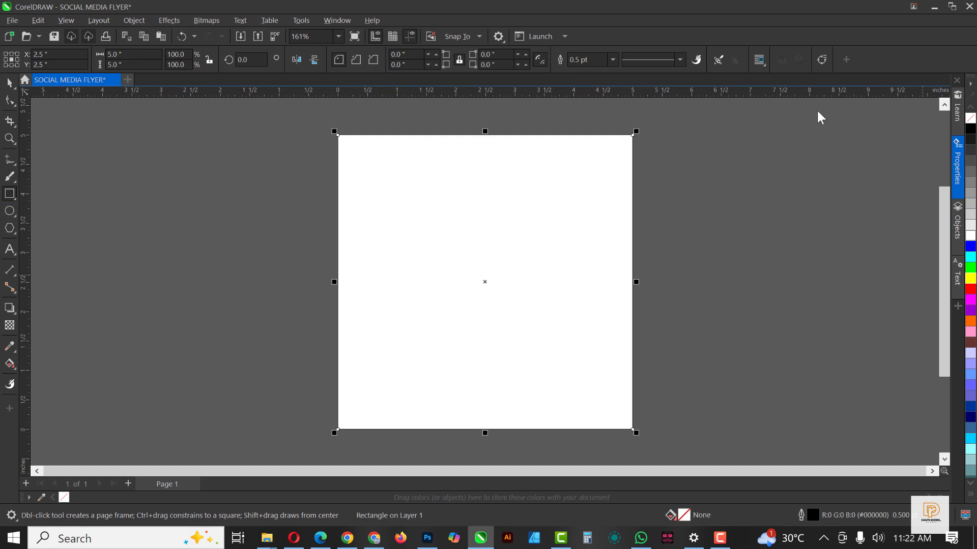
pyautogui.click(612, 61)
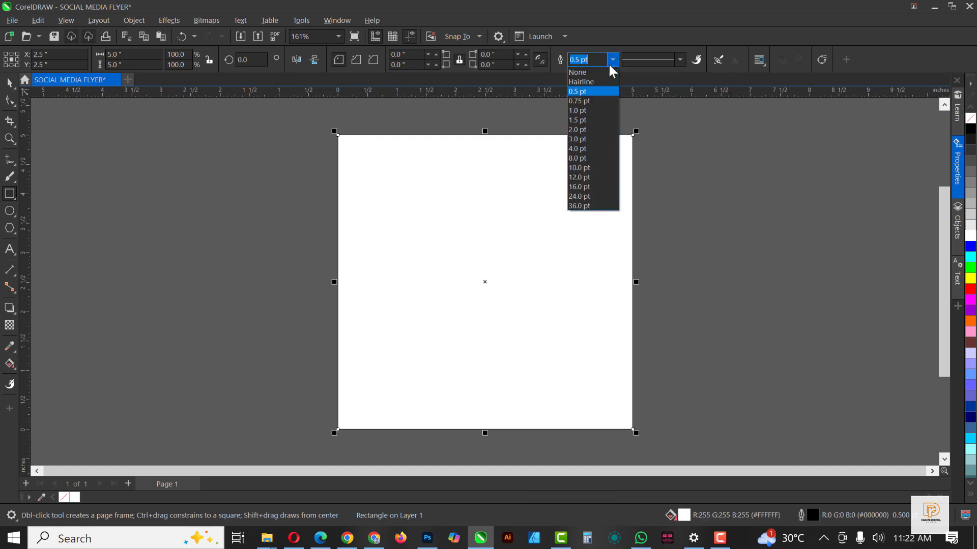
pyautogui.click(597, 71)
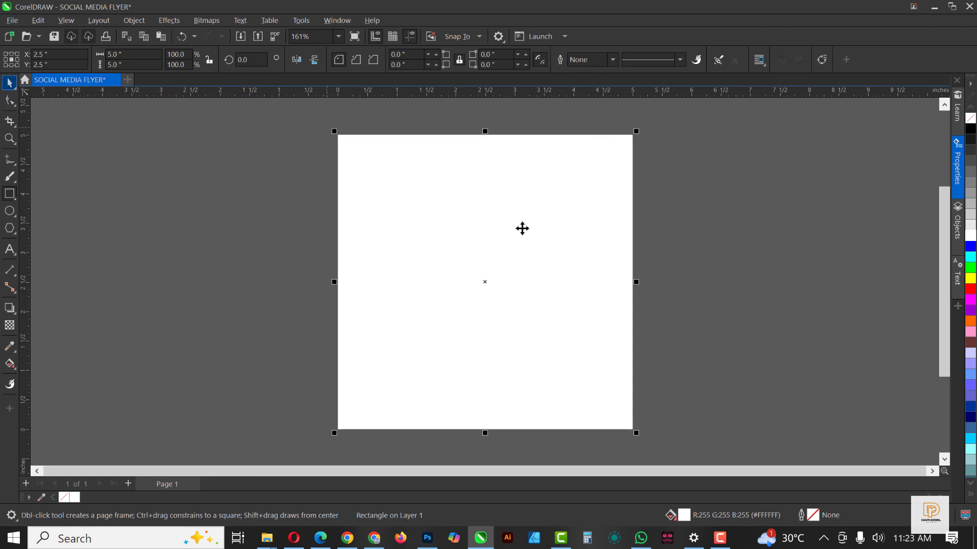
pyautogui.press('space')
# Step: Draw a 5 by 2.5 inch rectangle covering the lower half of the page, starting at the background's left-edge midpoint
pyautogui.click(522, 229)
pyautogui.hotkey('shift', 'F2')
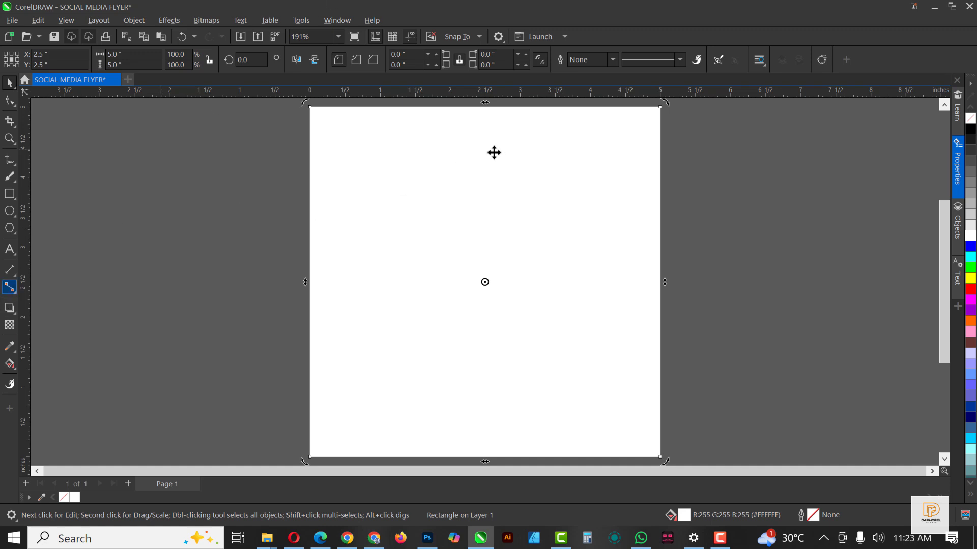
pyautogui.click(493, 153)
pyautogui.click(10, 193)
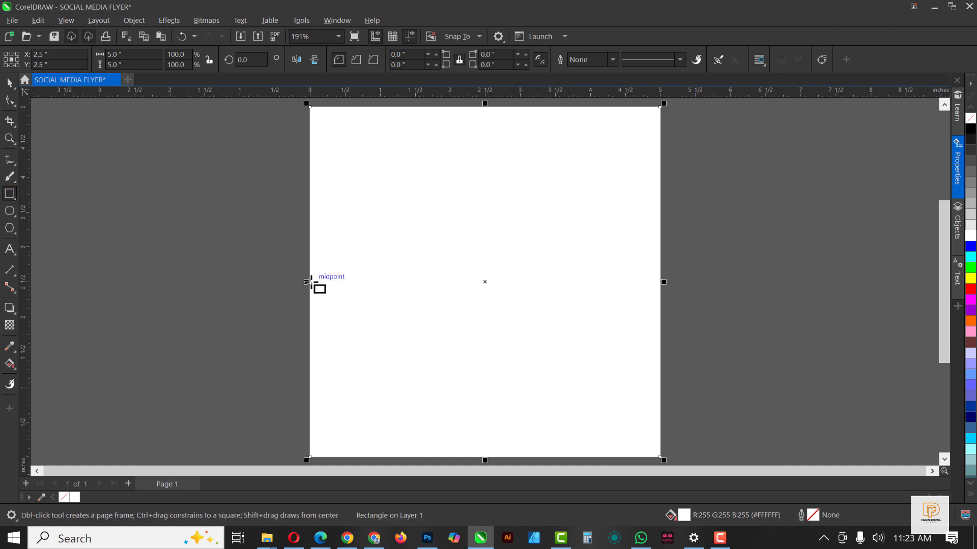
pyautogui.moveTo(310, 282); pyautogui.dragTo(661, 456)
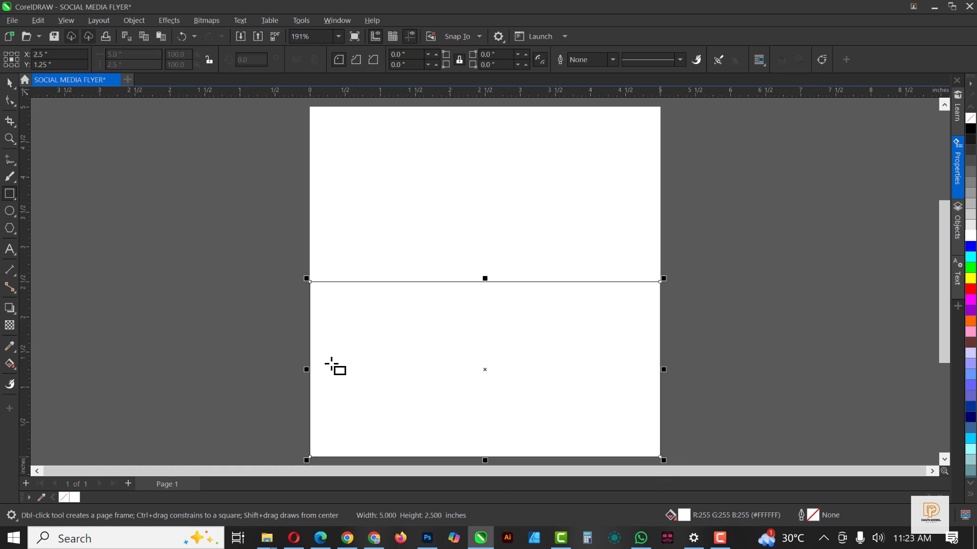
pyautogui.scroll(4, 322, 370)
pyautogui.scroll(-3, 322, 370)
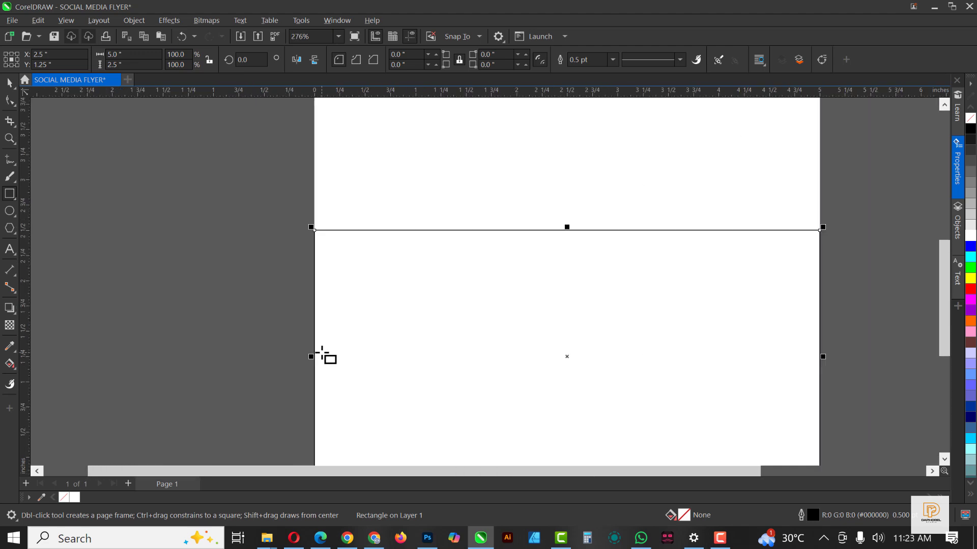
pyautogui.scroll(-1, 322, 356)
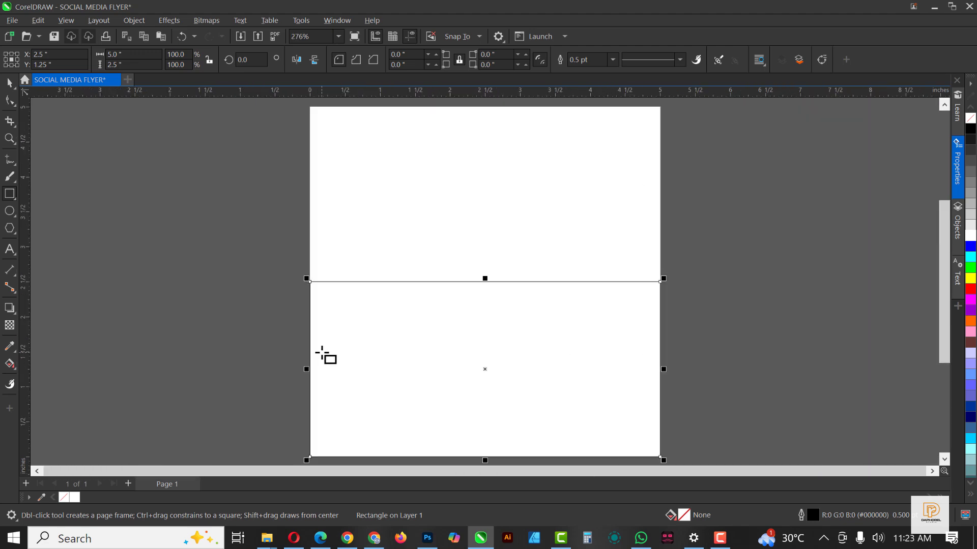
# Step: Fill the lower rectangle with orange (#FF6600) and set its outline to None
pyautogui.click(971, 321)
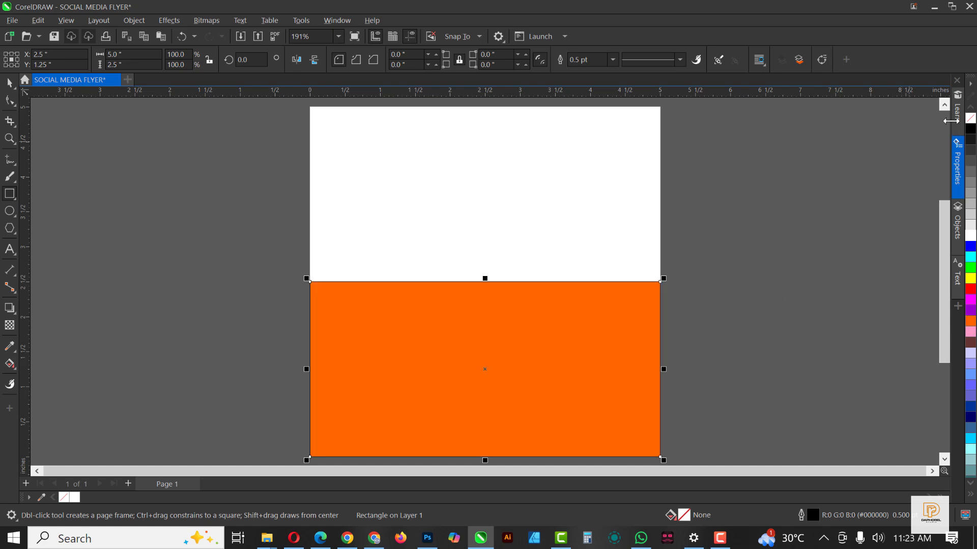
pyautogui.click(613, 59)
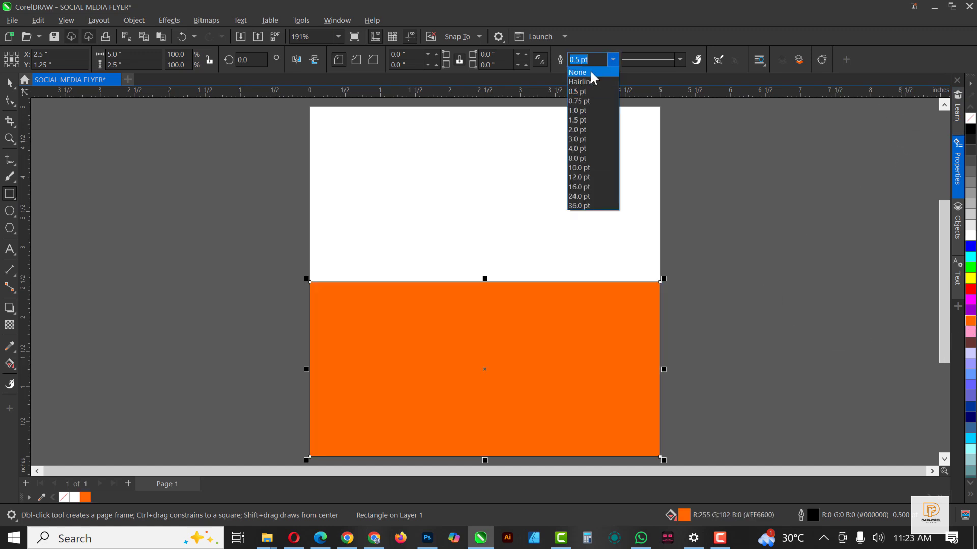
pyautogui.click(590, 72)
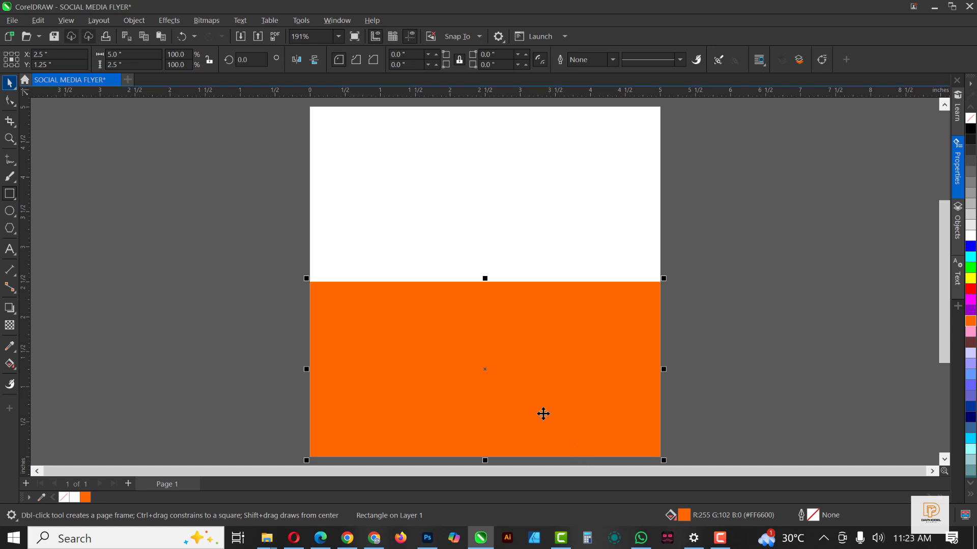
pyautogui.press('space')
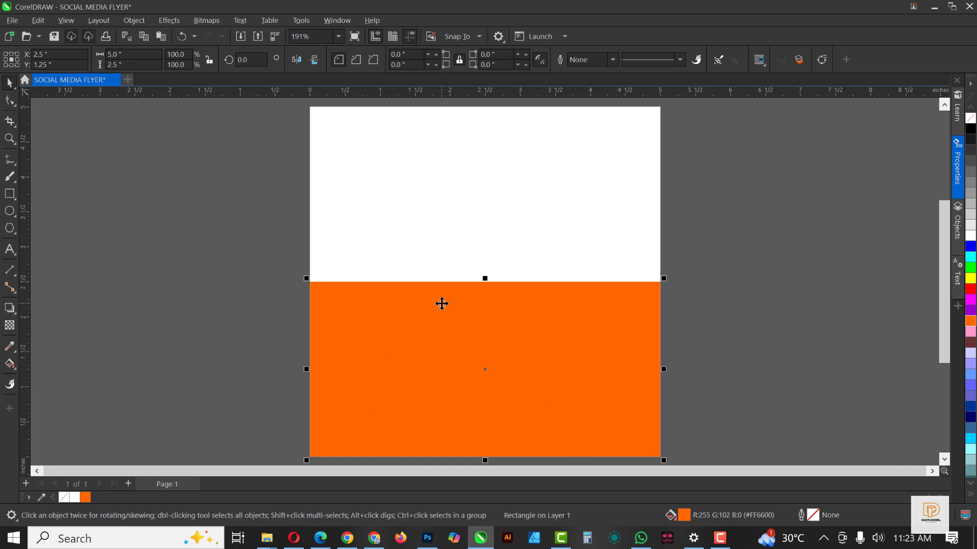
# Step: Convert the orange rectangle to curves
pyautogui.rightClick(460, 317)
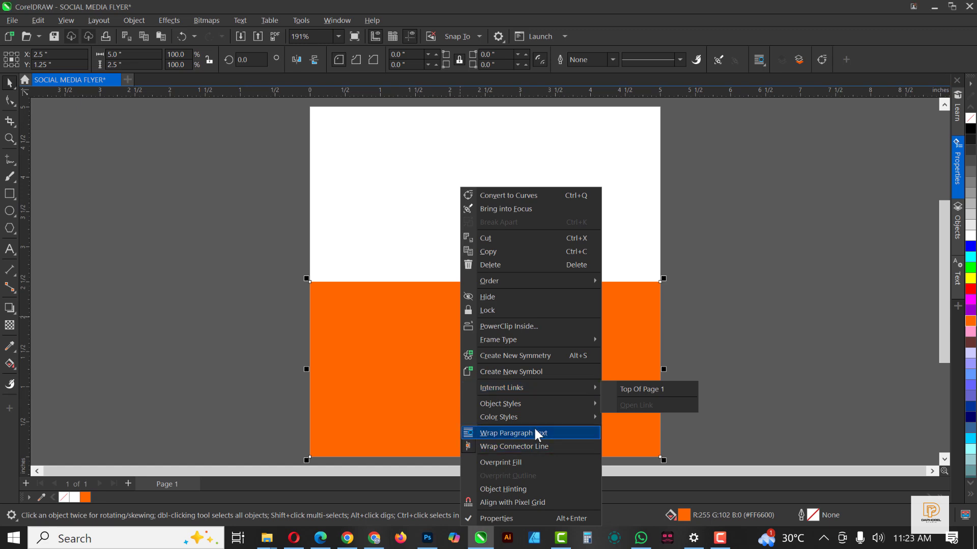
pyautogui.click(841, 245)
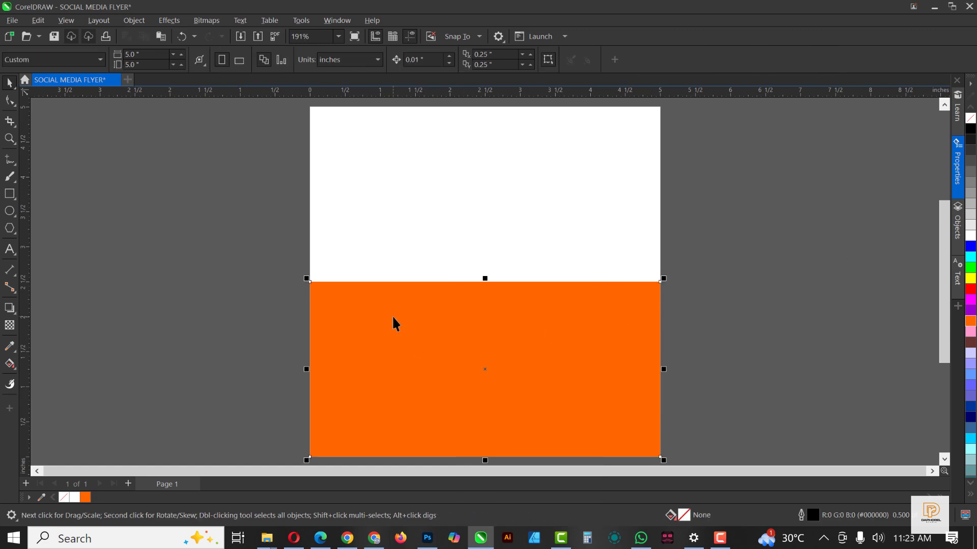
pyautogui.click(396, 324)
pyautogui.click(130, 20)
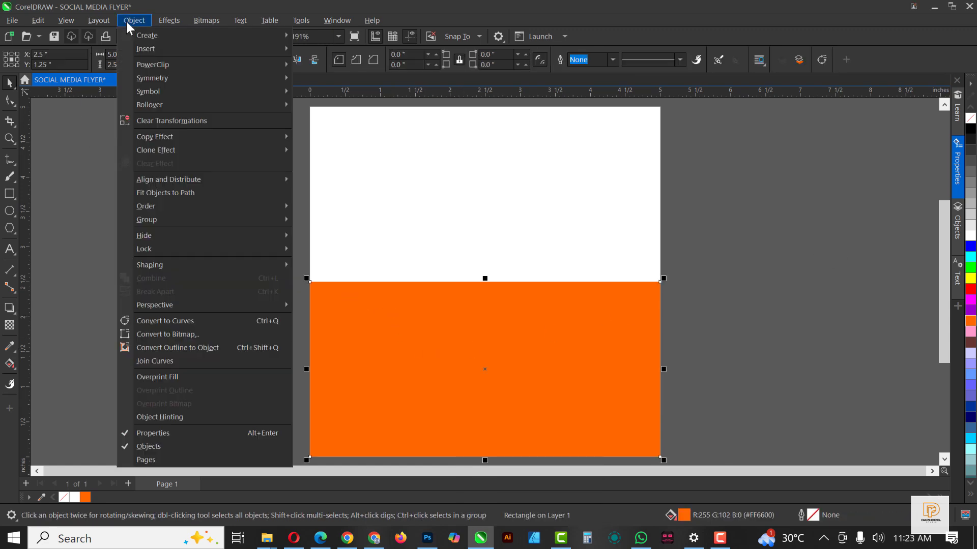
pyautogui.click(192, 321)
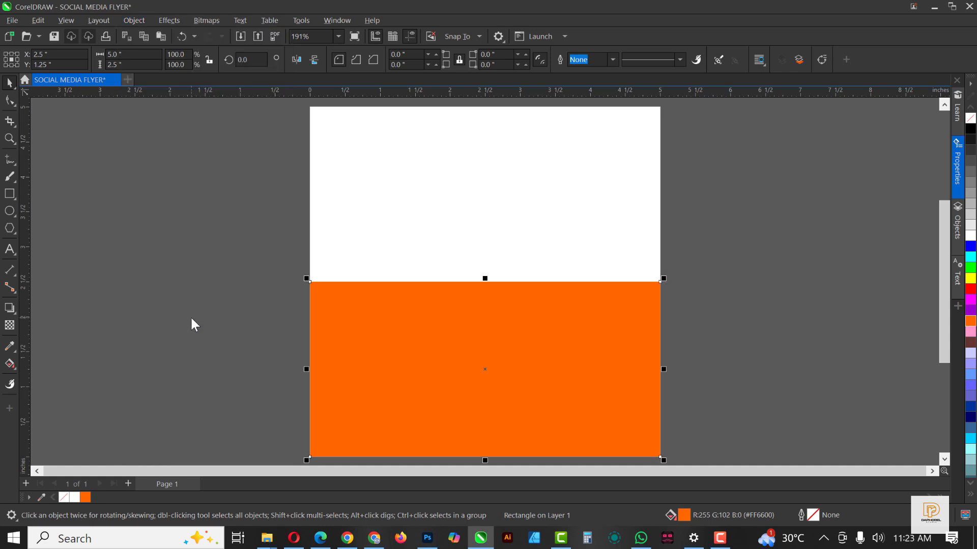
# Step: Slant the orange shape's upper edge by lowering its left corner node about 0.9 inches and its right one about 0.2 inches
pyautogui.click(10, 101)
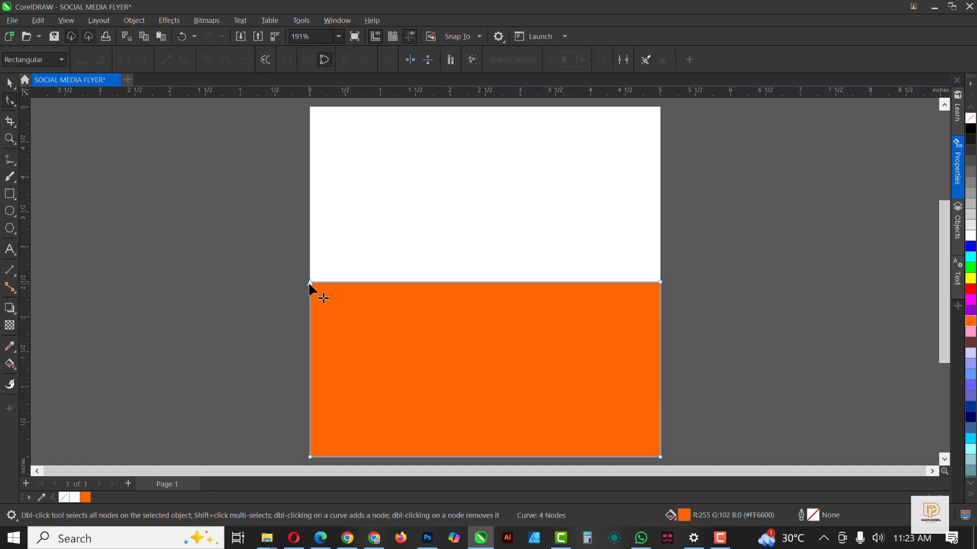
pyautogui.moveTo(310, 283); pyautogui.dragTo(309, 349)
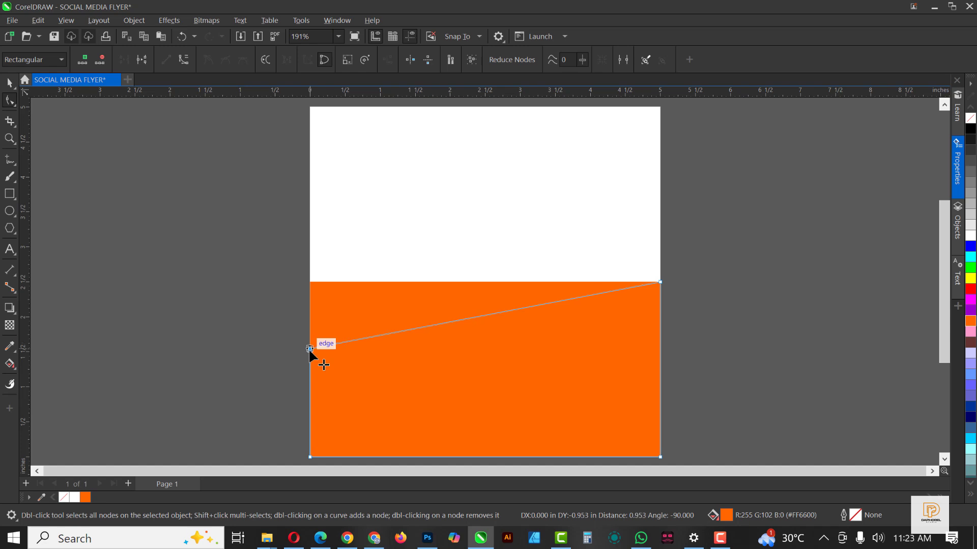
pyautogui.moveTo(309, 350); pyautogui.dragTo(309, 350)
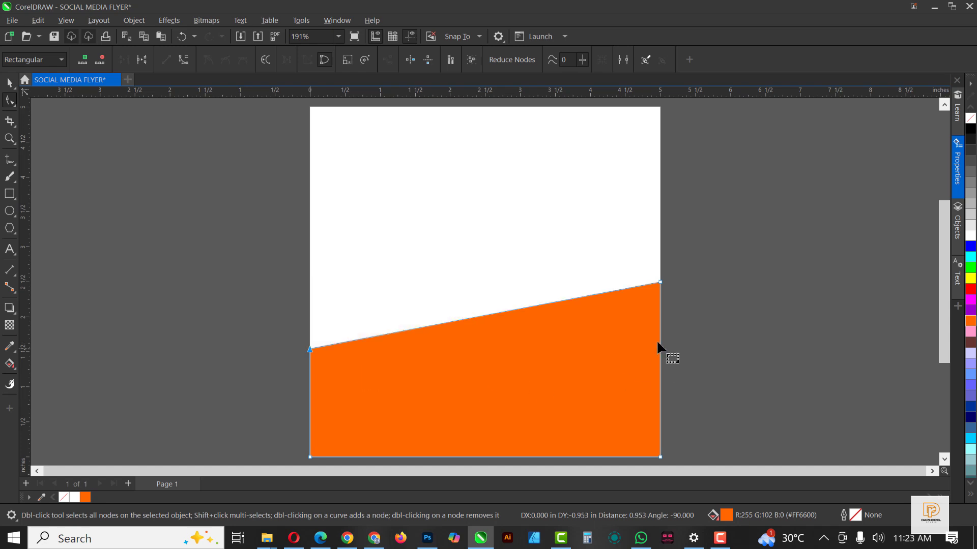
pyautogui.moveTo(660, 283); pyautogui.dragTo(660, 297)
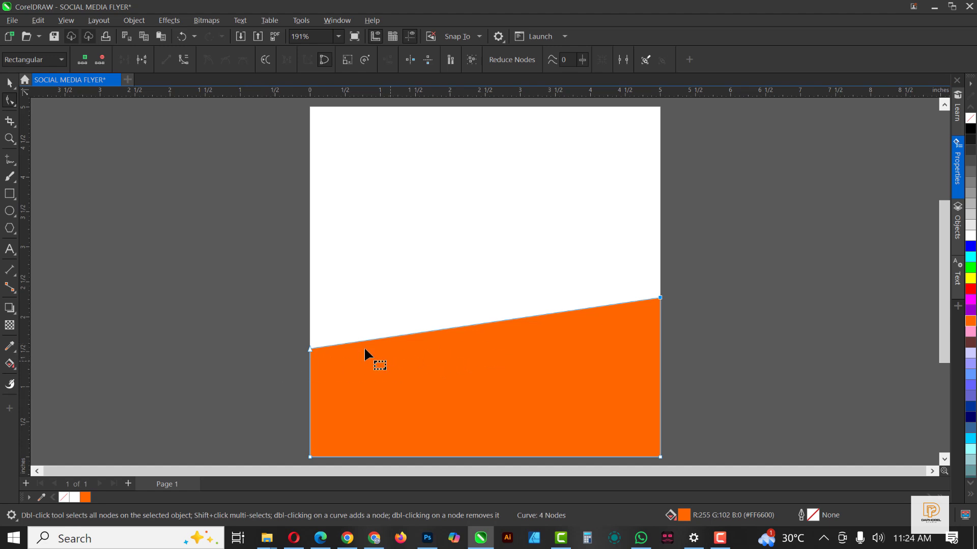
pyautogui.moveTo(310, 349); pyautogui.dragTo(310, 345)
pyautogui.press('space')
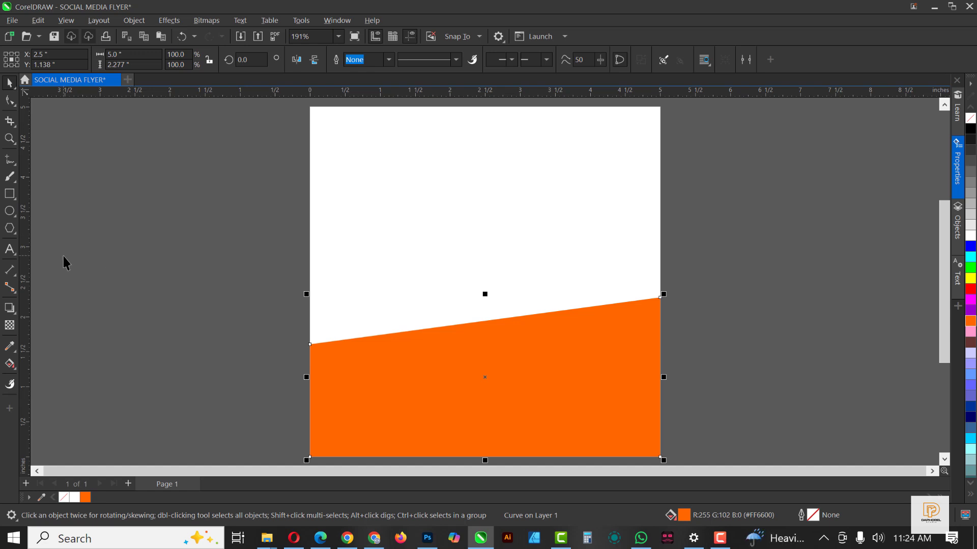
# Step: Create the artistic text DELICIOUS and place it in the white area above the orange shape
pyautogui.click(9, 249)
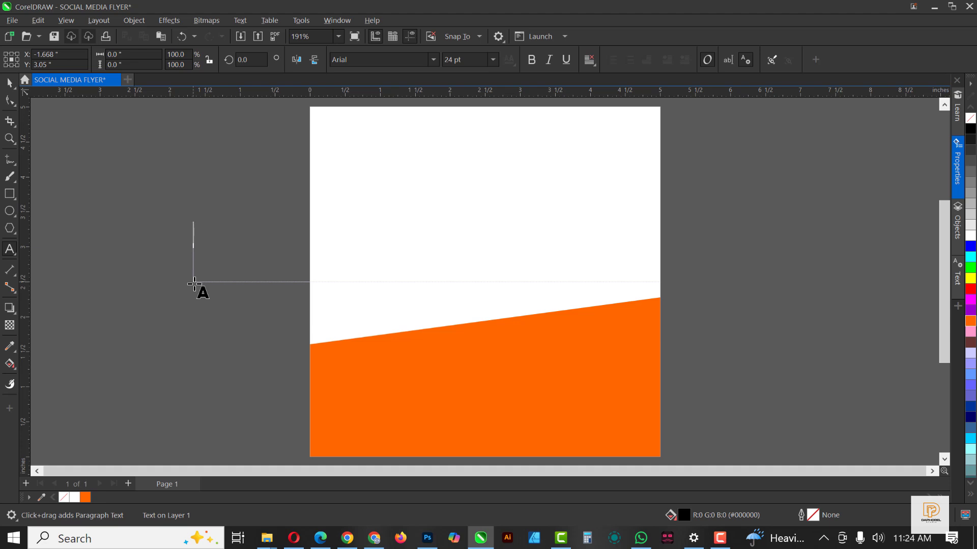
pyautogui.write('DELICIUO')
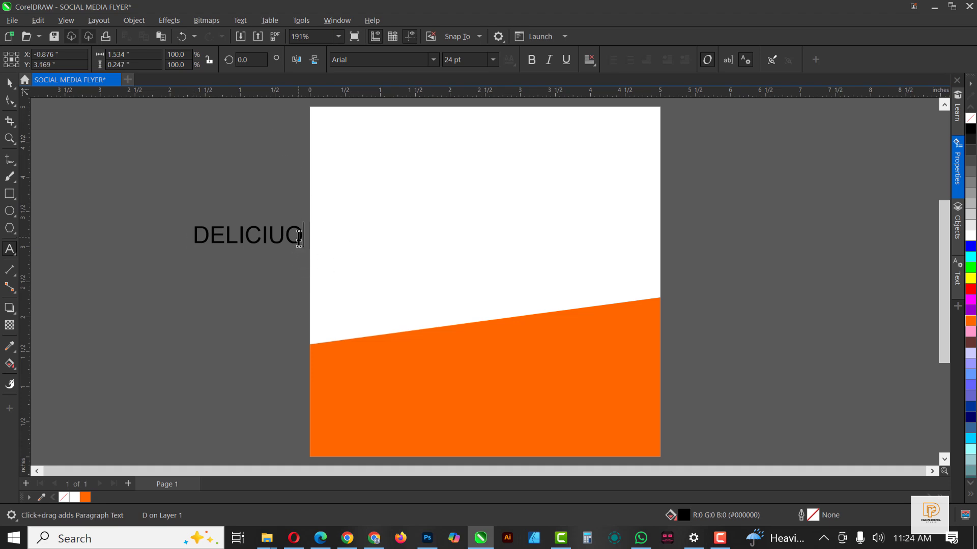
pyautogui.moveTo(301, 236); pyautogui.dragTo(269, 237)
pyautogui.write('OUS')
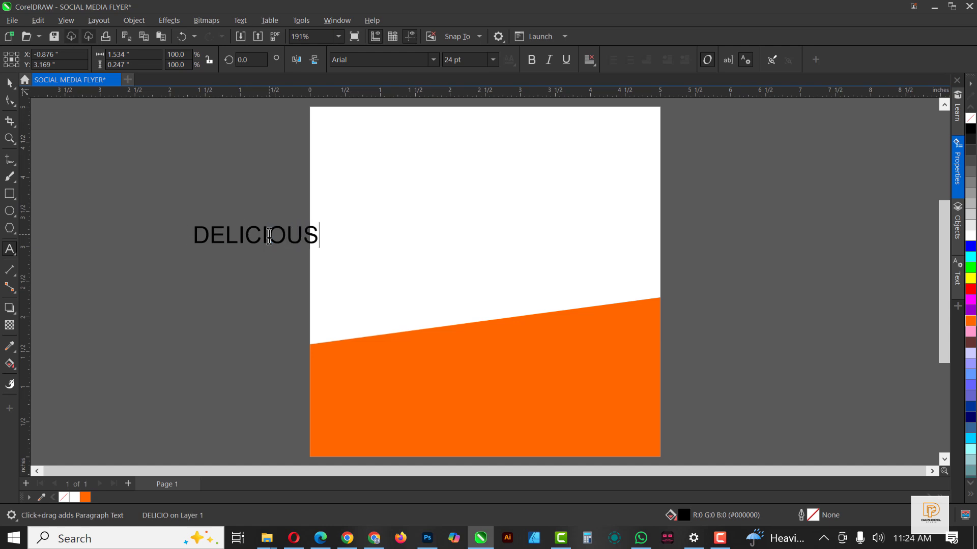
pyautogui.hotkey('ctrl', 'space')
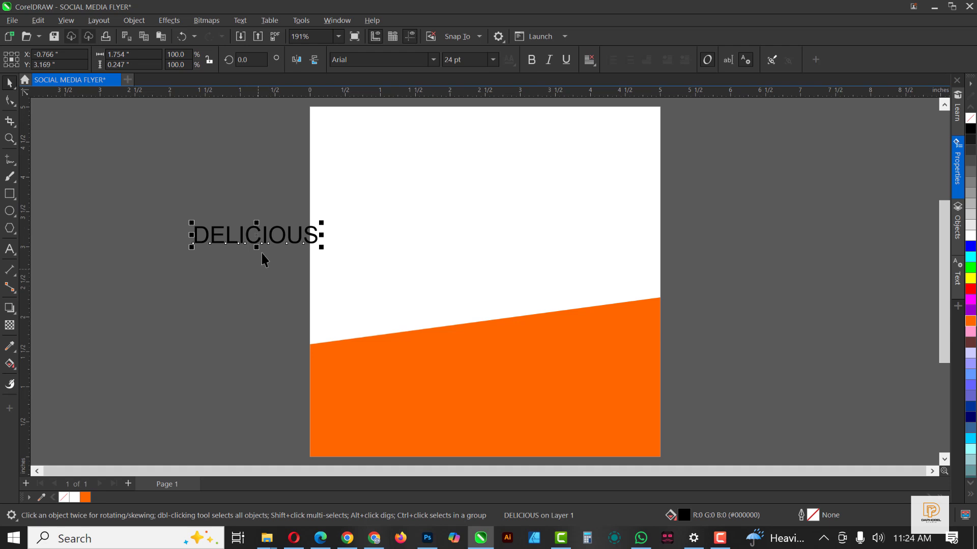
pyautogui.moveTo(263, 244); pyautogui.dragTo(463, 217)
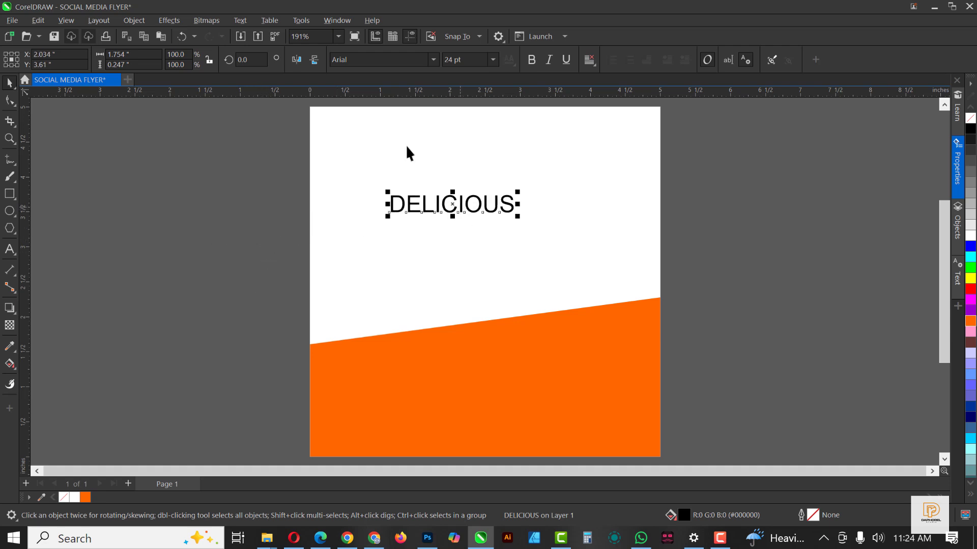
# Step: Change the font of the DELICIOUS text to BigNoodleTitling
pyautogui.click(436, 58)
pyautogui.click(434, 59)
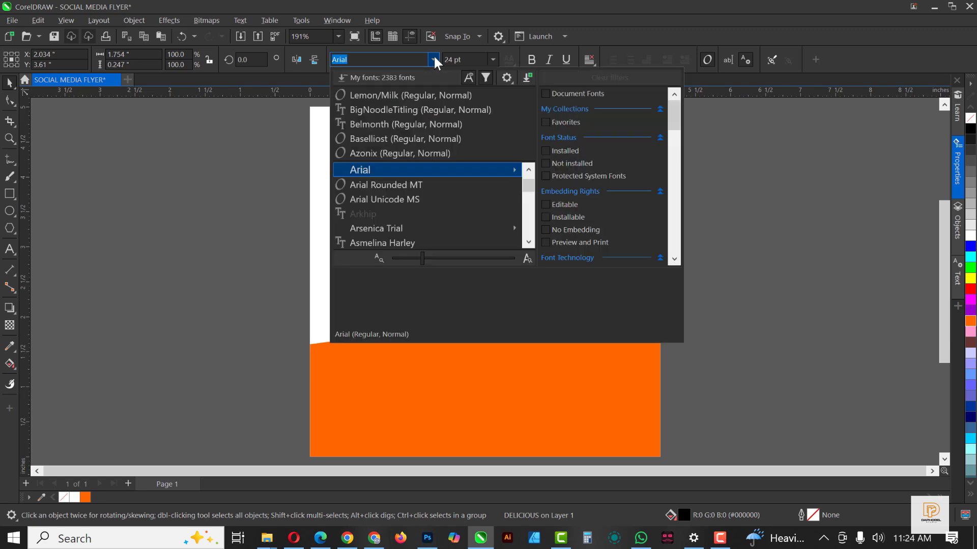
pyautogui.click(413, 110)
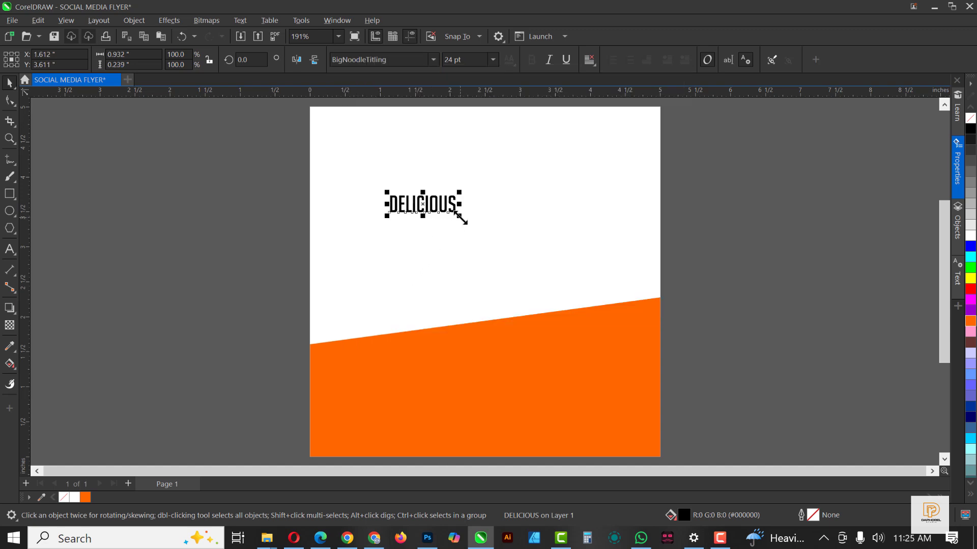
# Step: Enlarge the DELICIOUS text to about 105.6 pt and position it across the white upper area of the page
pyautogui.moveTo(459, 216); pyautogui.dragTo(630, 350)
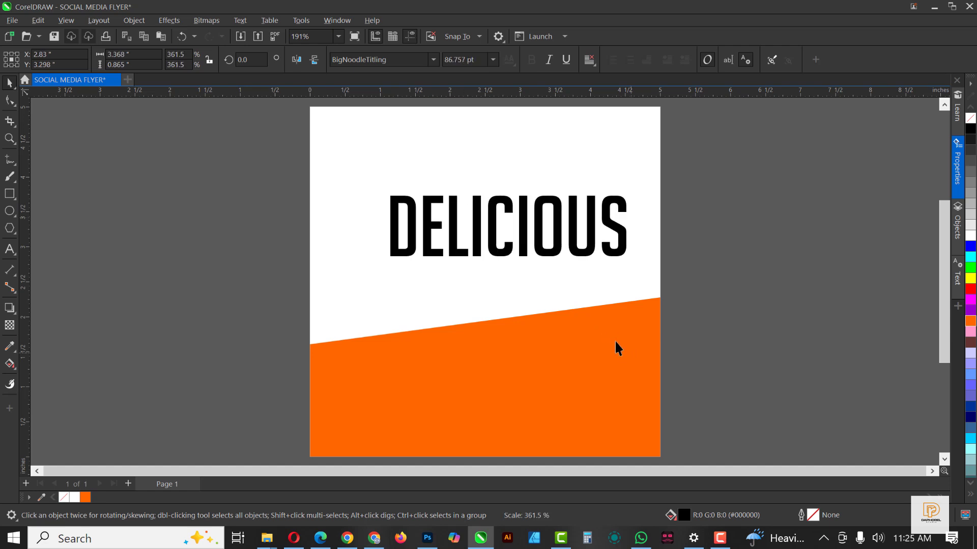
pyautogui.moveTo(566, 244); pyautogui.dragTo(532, 227)
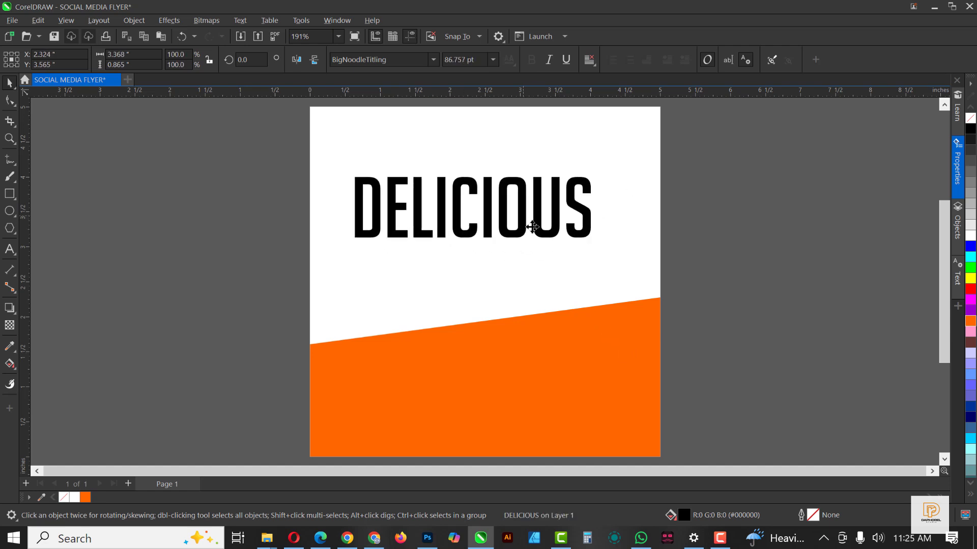
pyautogui.moveTo(593, 237); pyautogui.dragTo(644, 289)
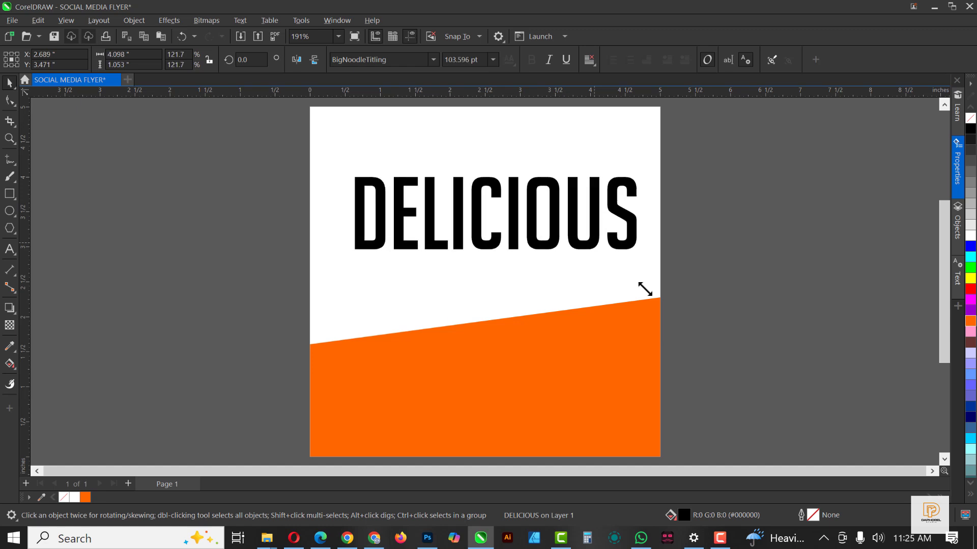
pyautogui.click(598, 232)
pyautogui.moveTo(586, 227); pyautogui.dragTo(581, 230)
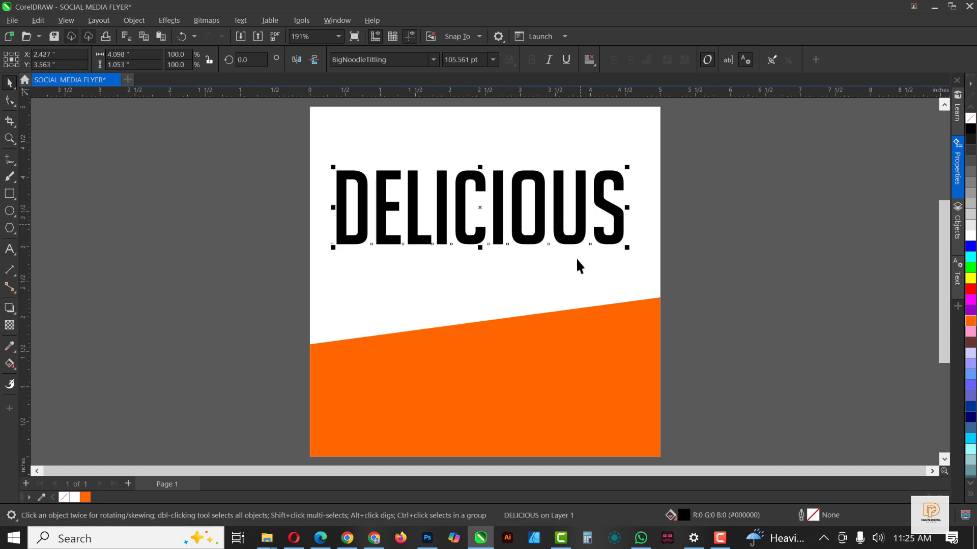
# Step: Tighten the letter spacing of the DELICIOUS text and enlarge it to about 125.7 pt
pyautogui.click(10, 103)
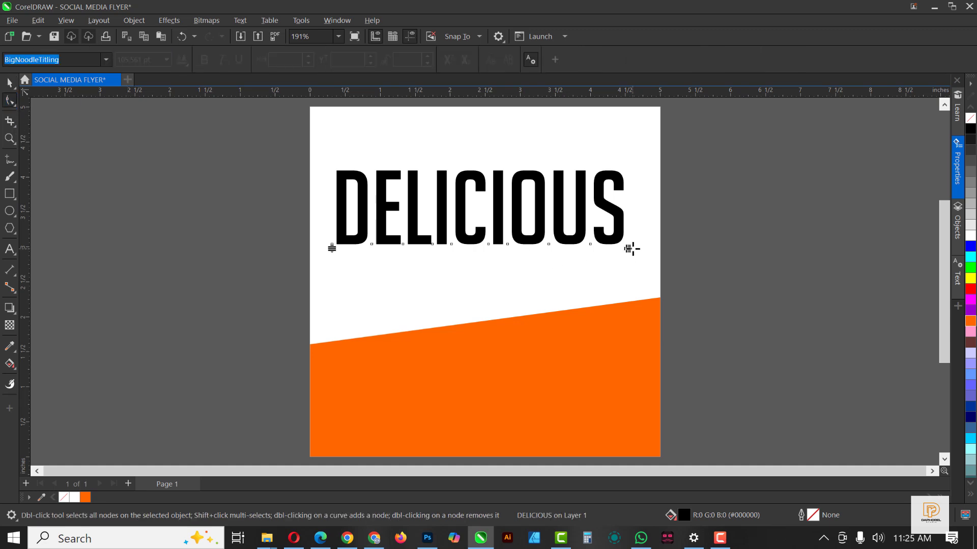
pyautogui.moveTo(625, 248); pyautogui.dragTo(594, 251)
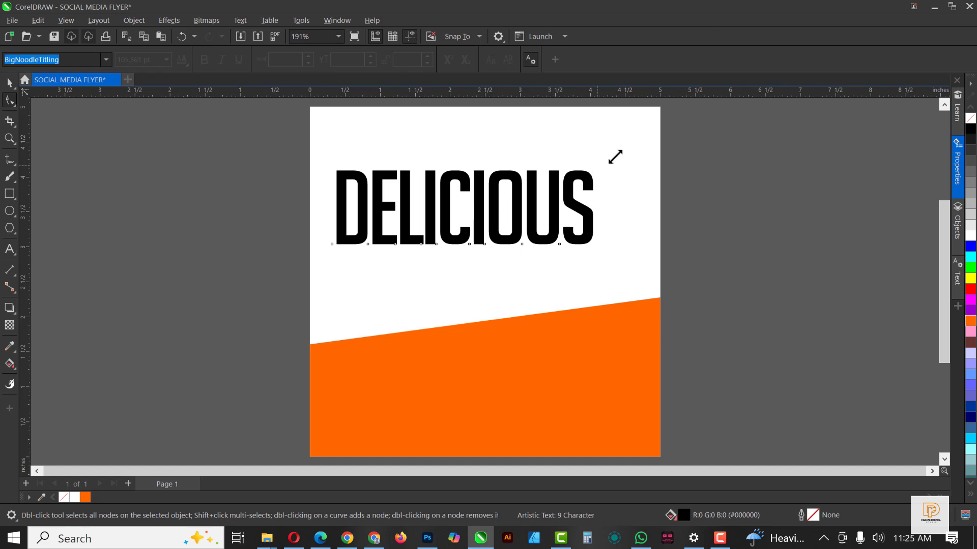
pyautogui.moveTo(615, 156); pyautogui.dragTo(645, 138)
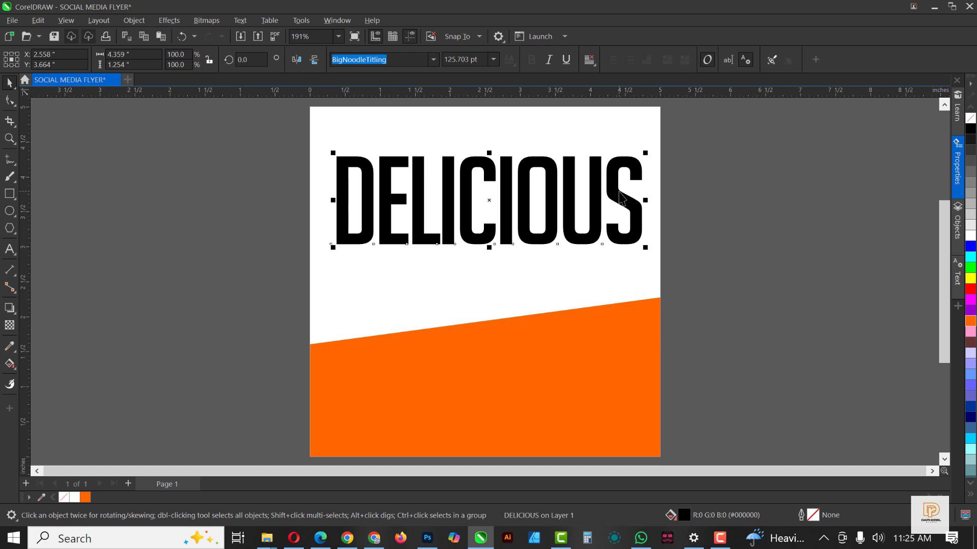
# Step: Duplicate the DELICIOUS text directly below itself and weld both copies, converted to curves, into one shape
pyautogui.moveTo(620, 197); pyautogui.dragTo(627, 290)
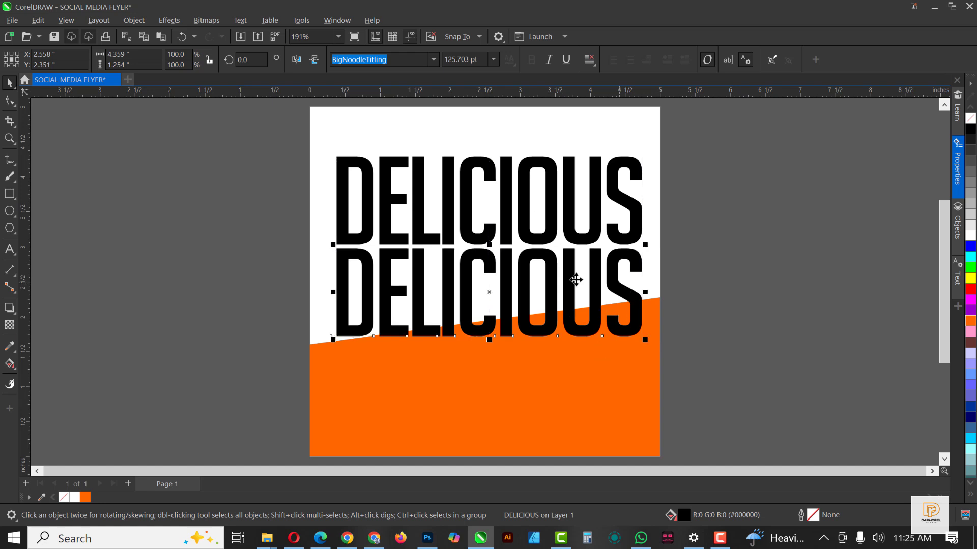
pyautogui.keyDown('shift'); pyautogui.click(546, 241); pyautogui.keyUp('shift')
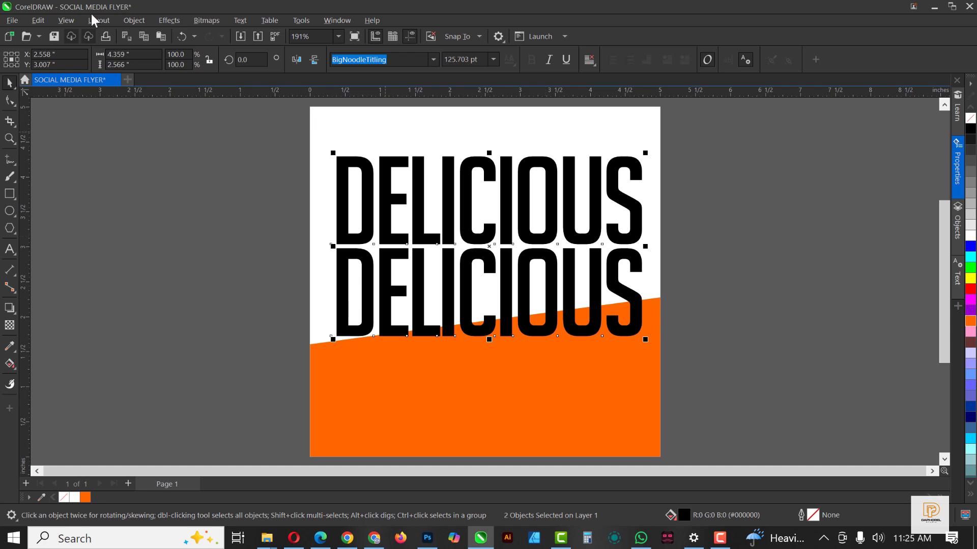
pyautogui.click(145, 20)
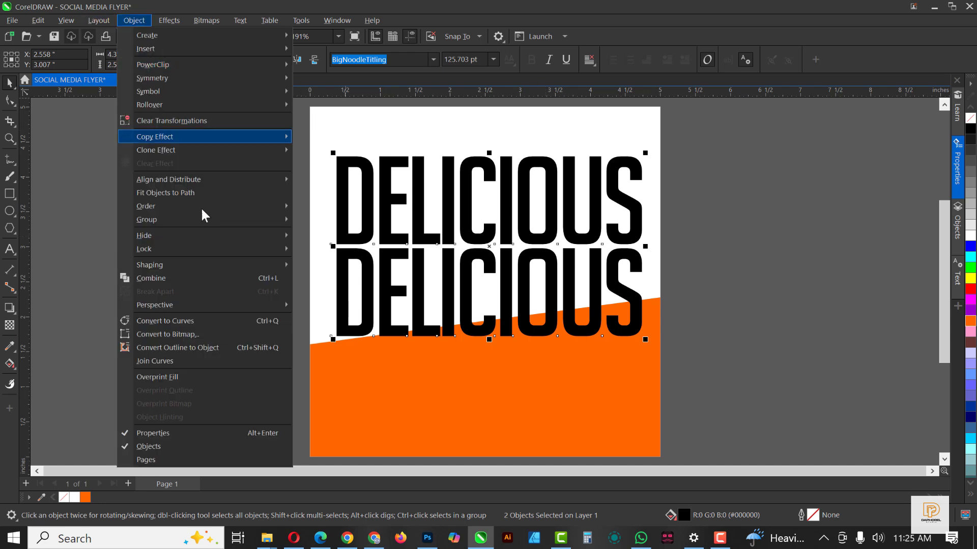
pyautogui.click(193, 320)
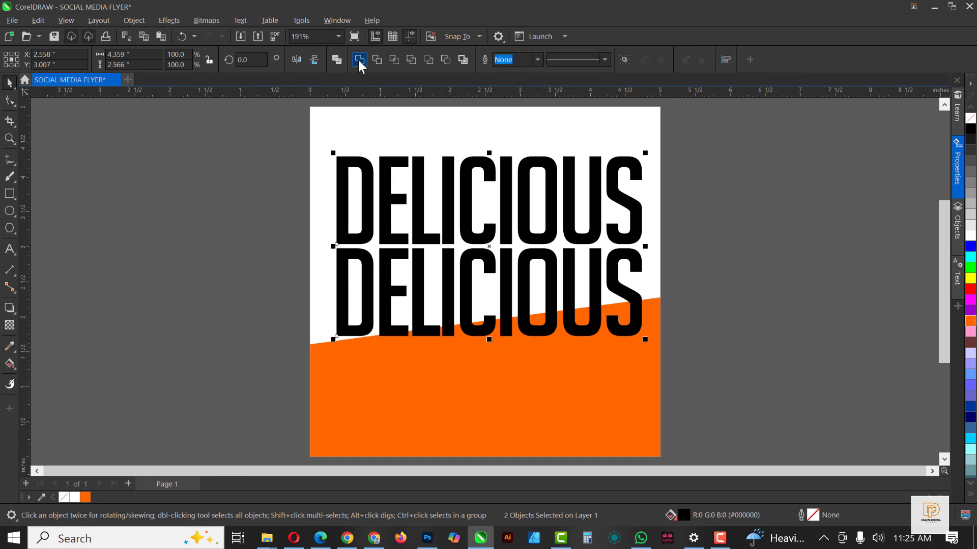
pyautogui.click(359, 59)
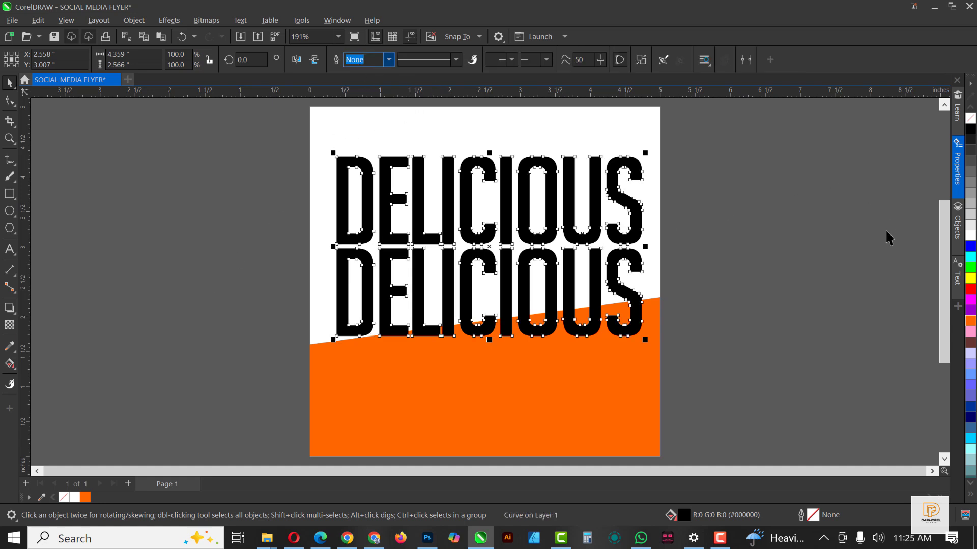
pyautogui.click(970, 236)
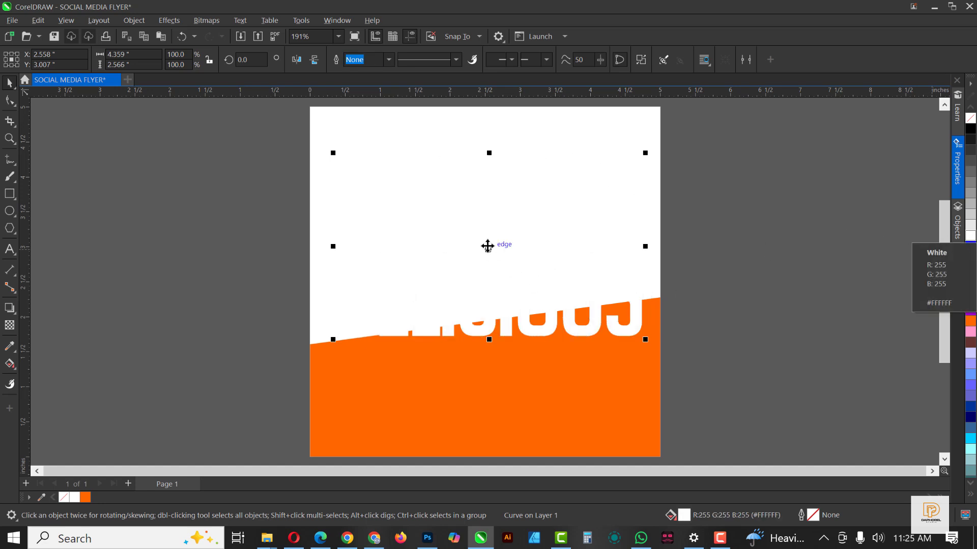
pyautogui.scroll(-1, 487, 246)
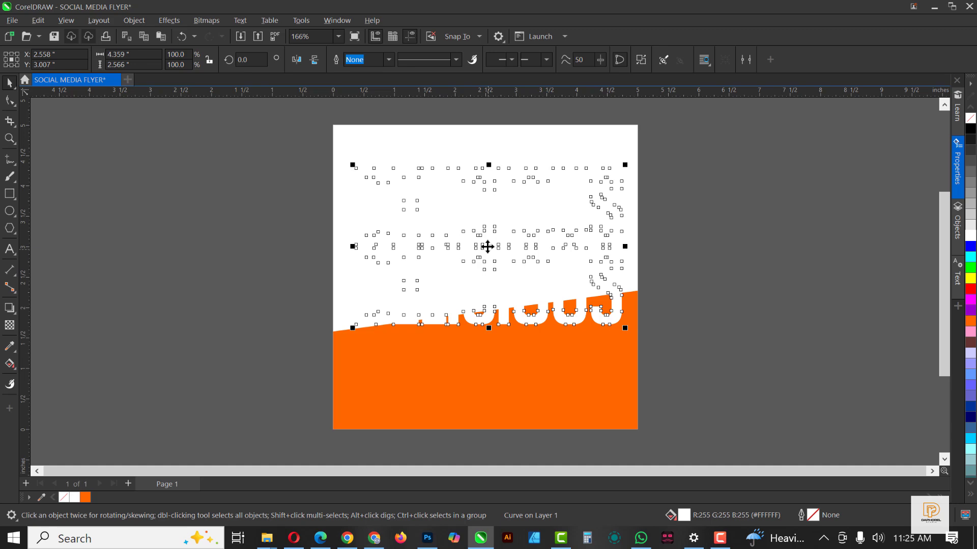
pyautogui.hotkey('ctrl', 'z')
# Step: Move the welded lettering straight down over the orange shape and skew it upward to the right by about 6.9 degrees
pyautogui.click(526, 229)
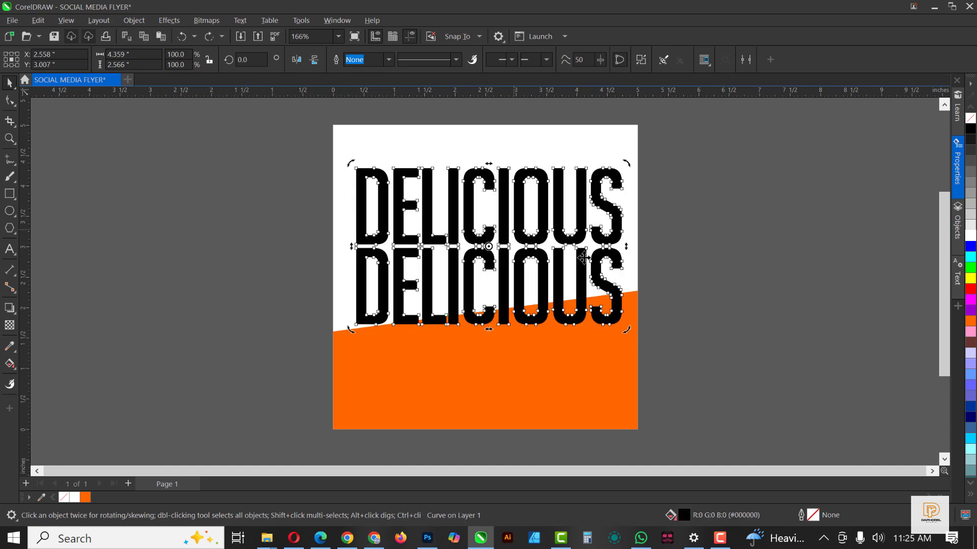
pyautogui.moveTo(621, 255); pyautogui.dragTo(561, 329)
pyautogui.hotkey('ctrl', 'z')
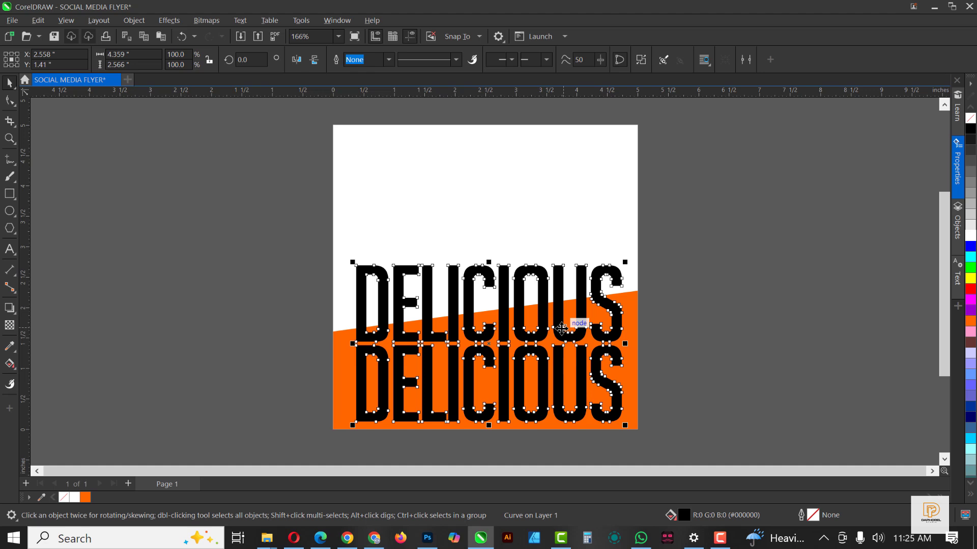
pyautogui.click(605, 361)
pyautogui.moveTo(628, 344); pyautogui.dragTo(626, 312)
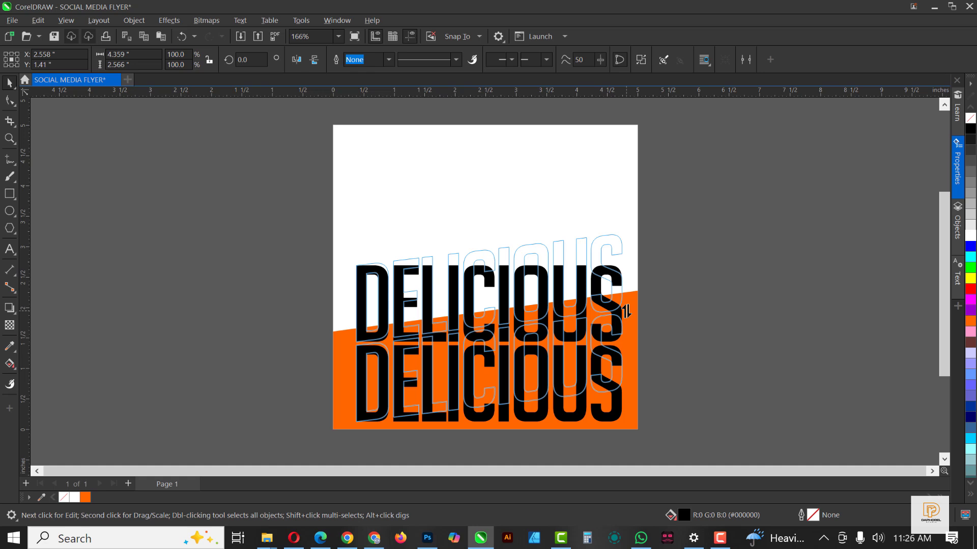
pyautogui.moveTo(626, 311); pyautogui.dragTo(626, 311)
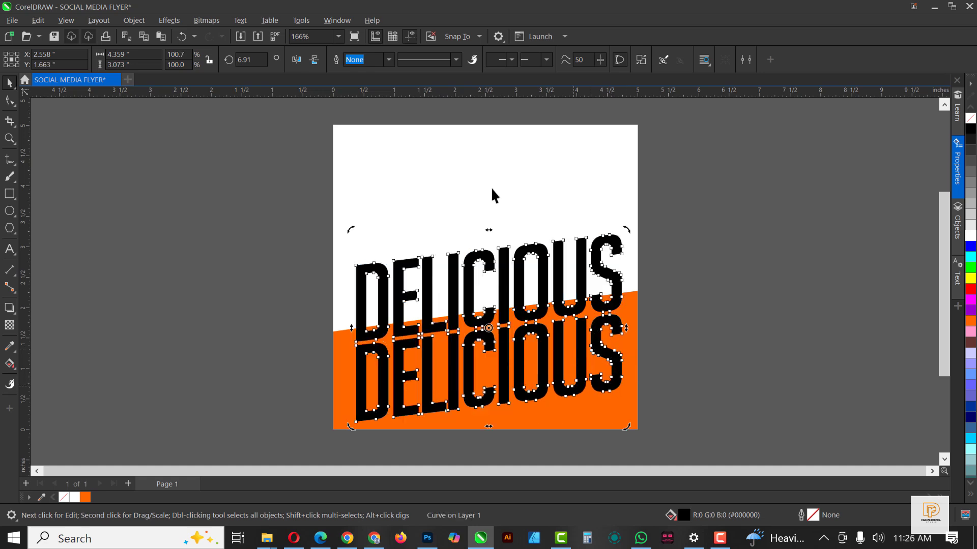
# Step: Fill the skewed lettering with white and PowerClip it inside the slanted orange shape
pyautogui.click(970, 235)
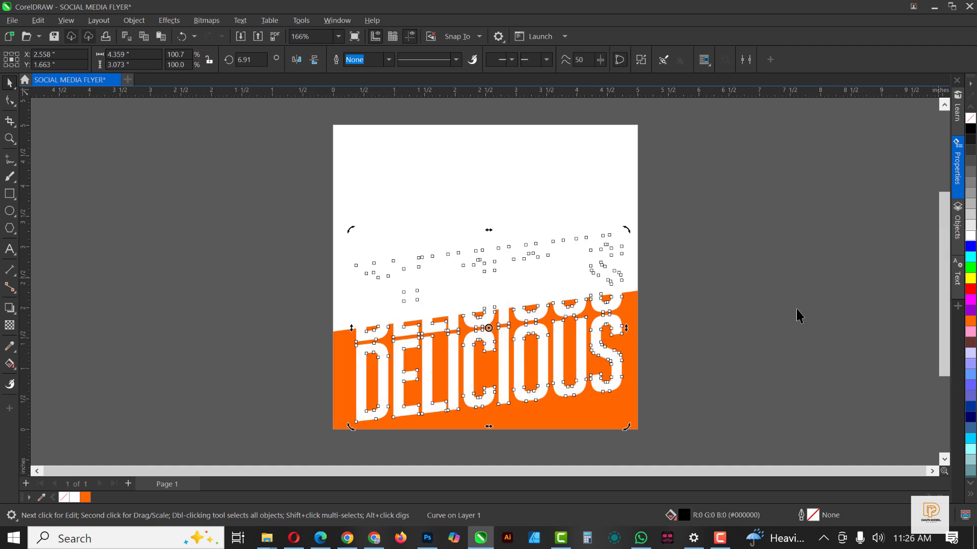
pyautogui.moveTo(487, 317); pyautogui.dragTo(786, 312)
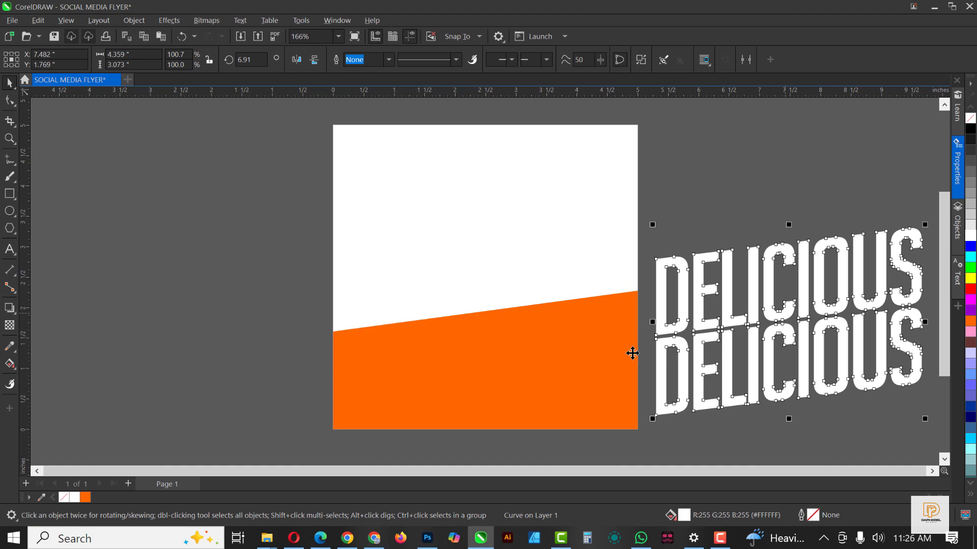
pyautogui.rightClick(740, 307)
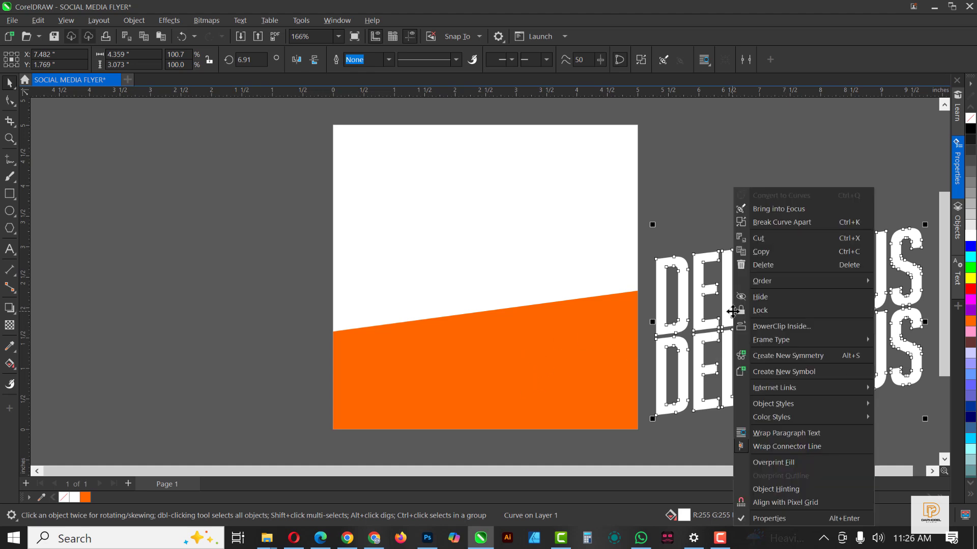
pyautogui.click(793, 326)
pyautogui.click(510, 353)
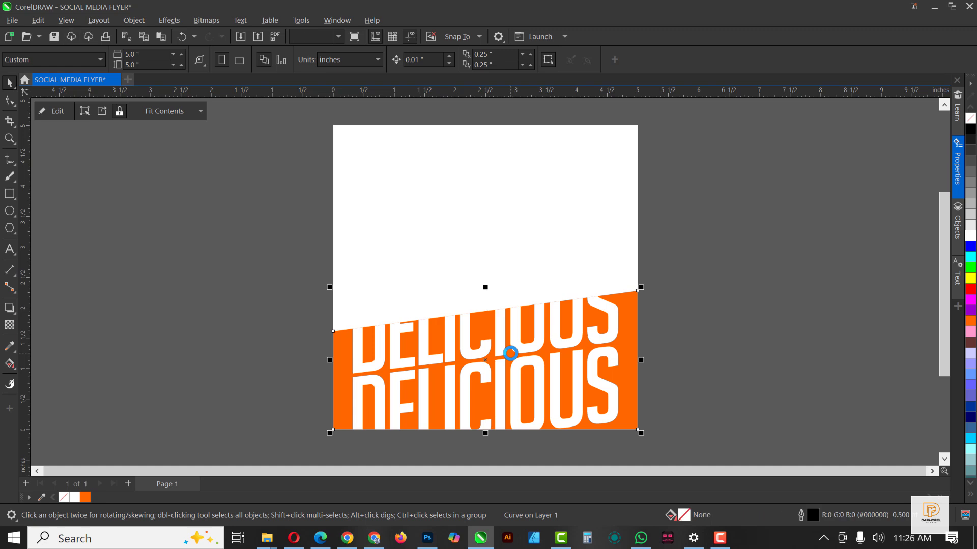
# Step: Enlarge the lettering inside the PowerClip to about 5.8 by 4.1 inches so it runs past the orange frame's sides
pyautogui.click(57, 109)
pyautogui.click(562, 351)
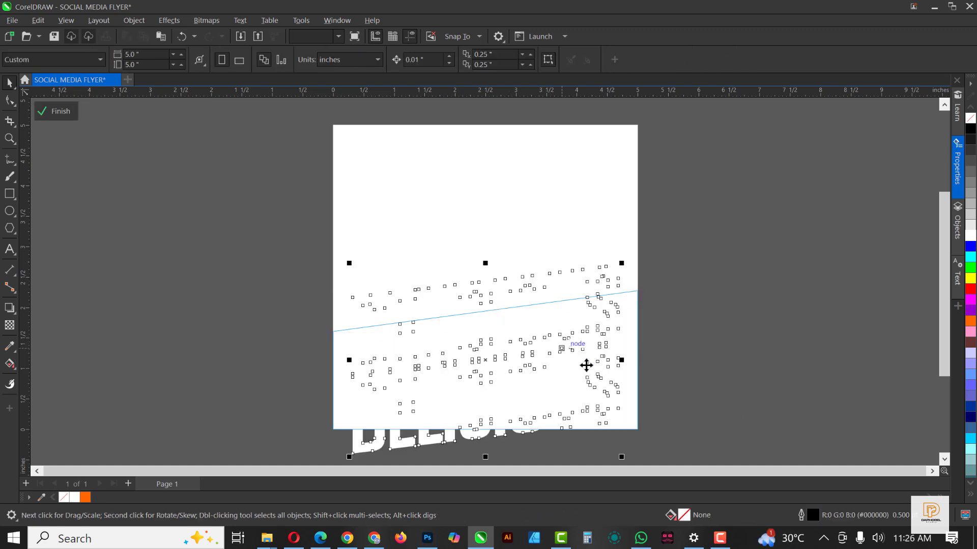
pyautogui.scroll(-2, 585, 366)
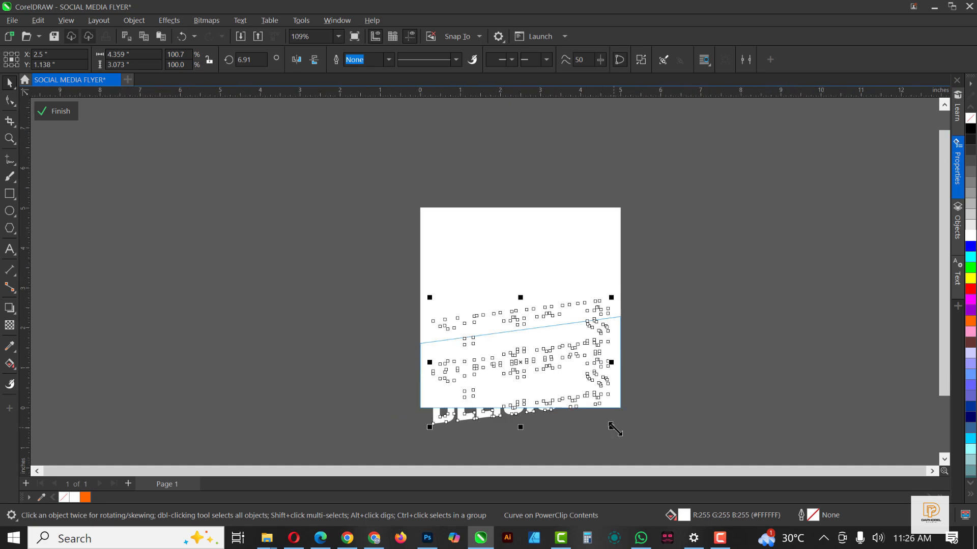
pyautogui.moveTo(614, 430); pyautogui.dragTo(636, 450)
pyautogui.moveTo(551, 353); pyautogui.dragTo(587, 411)
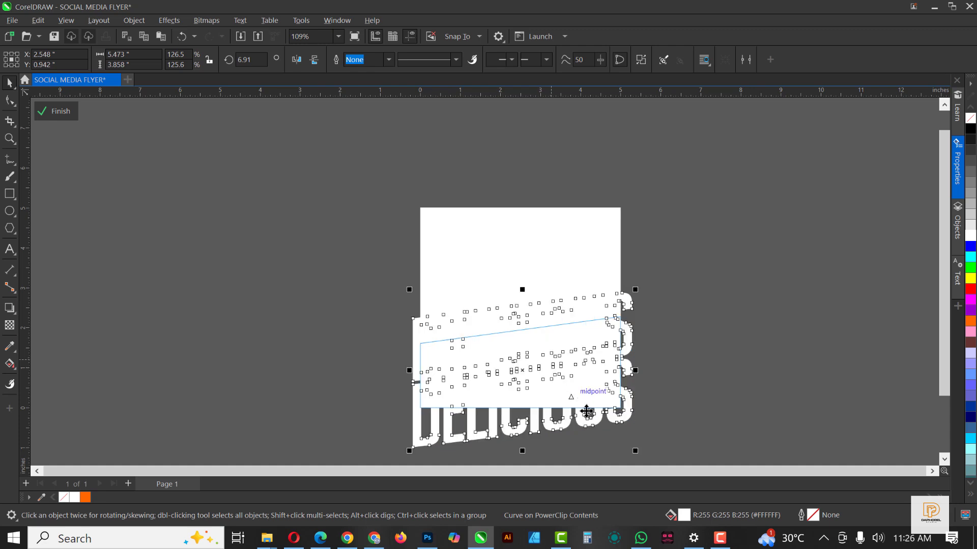
pyautogui.moveTo(636, 452); pyautogui.dragTo(656, 336)
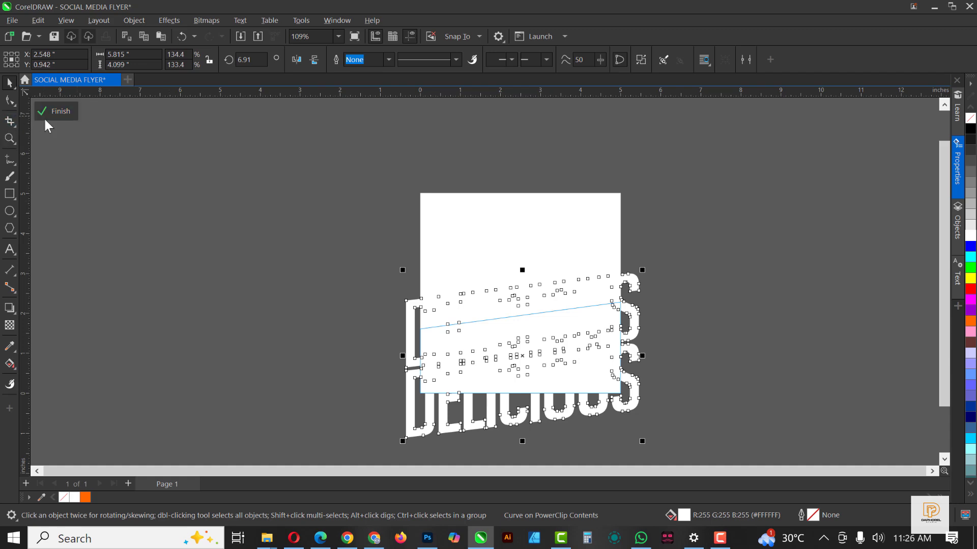
pyautogui.click(57, 112)
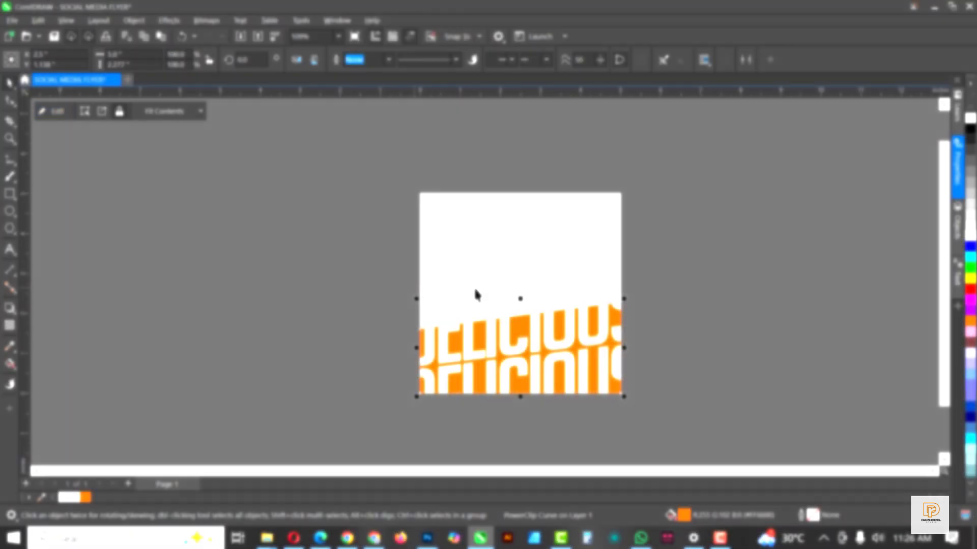
# Step: Draw a circle about 2.14 inches wide over the orange shape's slanted edge and center it horizontally on the page
pyautogui.hotkey('shift', 'F4')
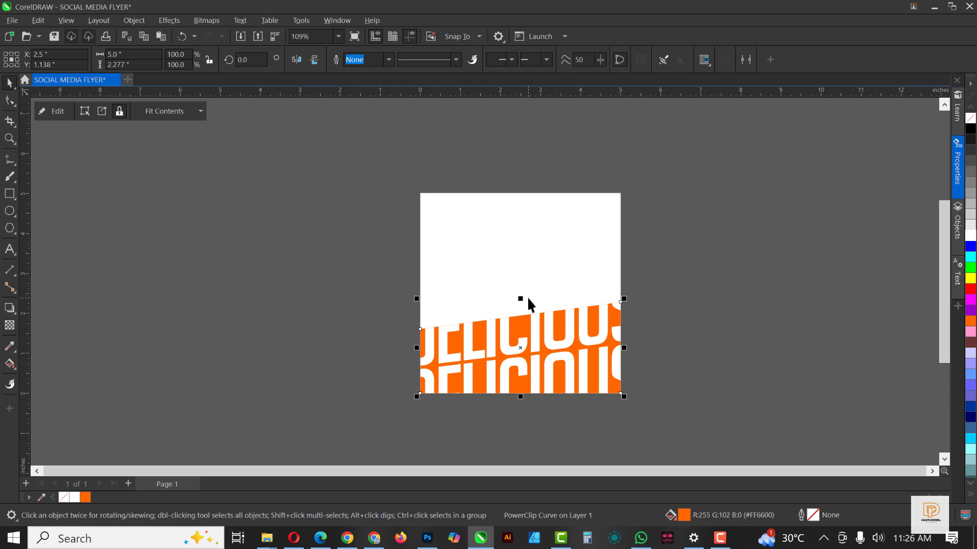
pyautogui.click(680, 242)
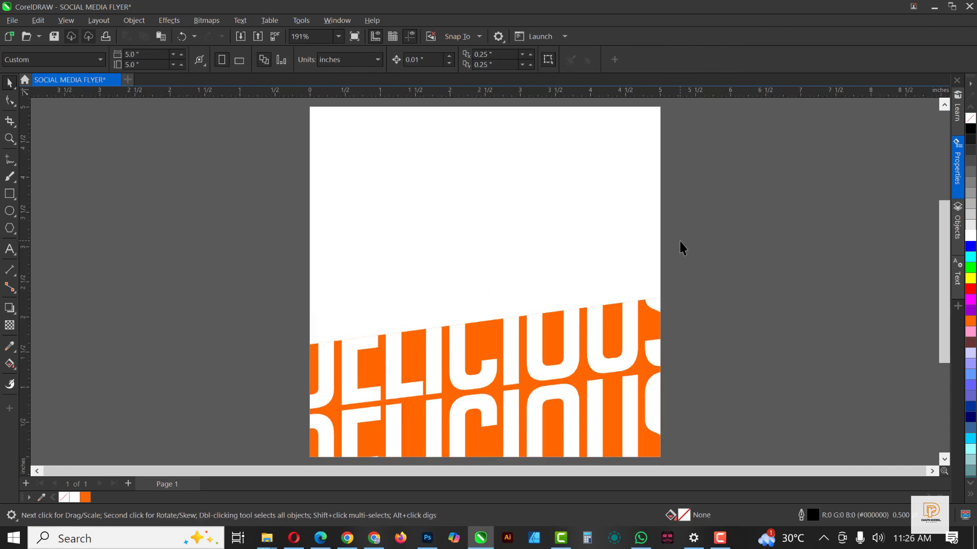
pyautogui.click(11, 212)
pyautogui.moveTo(395, 230); pyautogui.dragTo(533, 395)
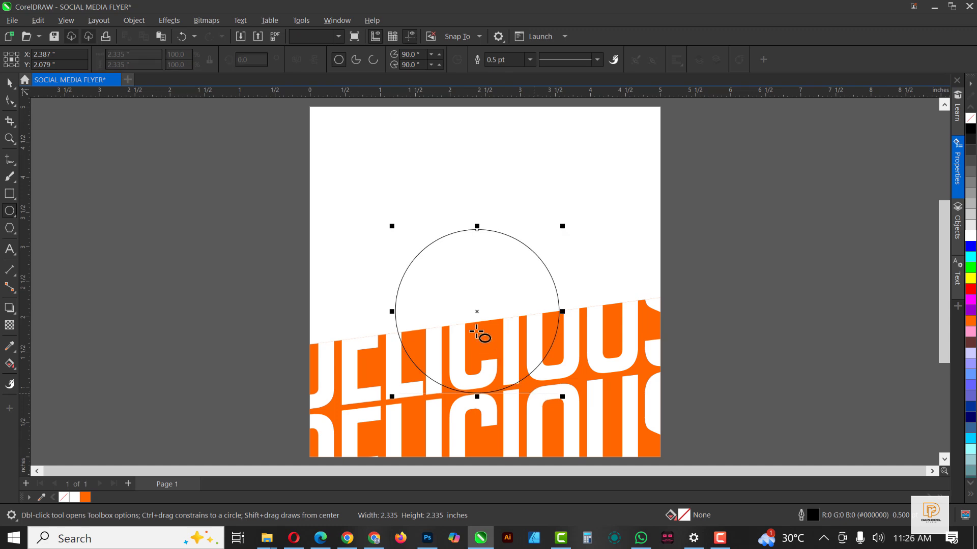
pyautogui.press('space')
pyautogui.moveTo(456, 267)
pyautogui.mouseDown()
pyautogui.moveTo(473, 272)
pyautogui.moveTo(465, 268)
pyautogui.mouseUp()
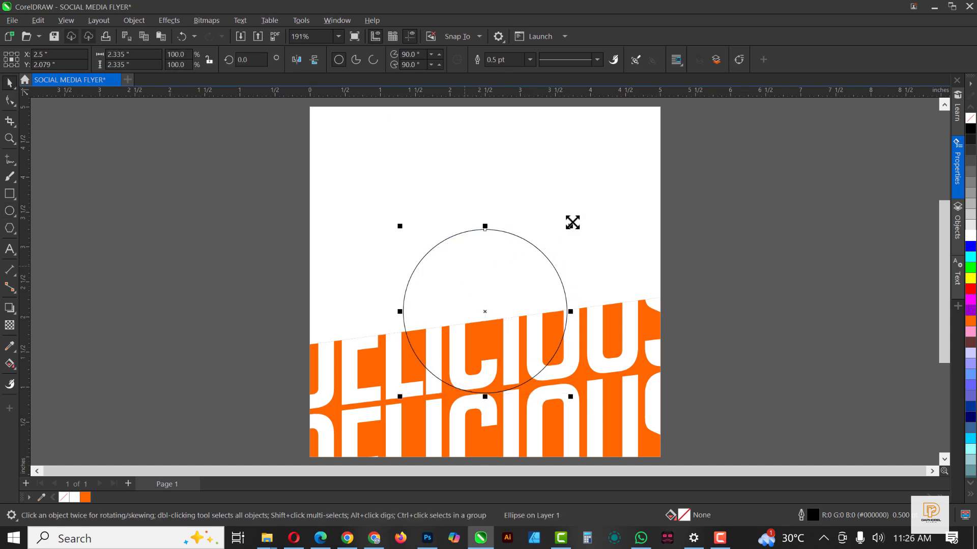
pyautogui.moveTo(569, 226); pyautogui.dragTo(516, 325)
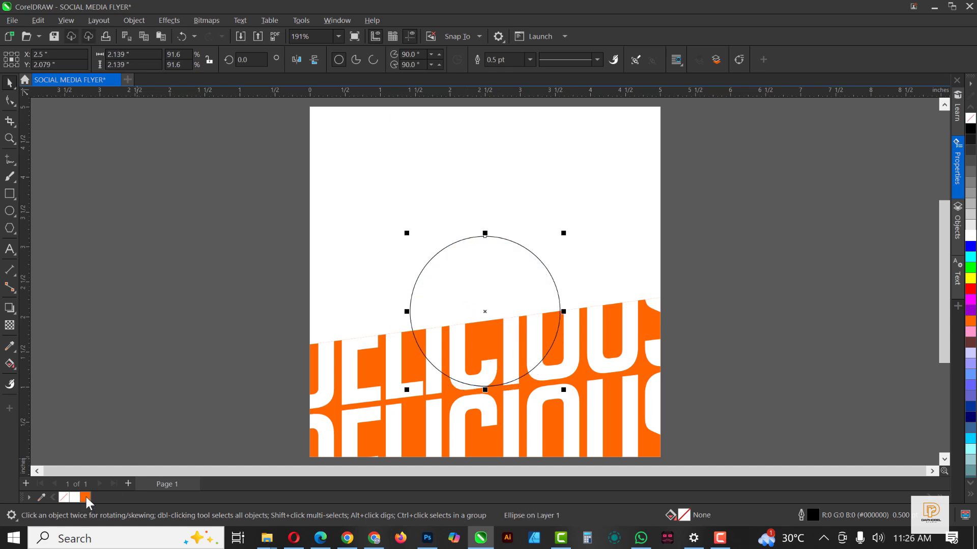
# Step: Fill the circle with the document's orange, remove its outline and shrink it to about 1.86 inches
pyautogui.click(87, 499)
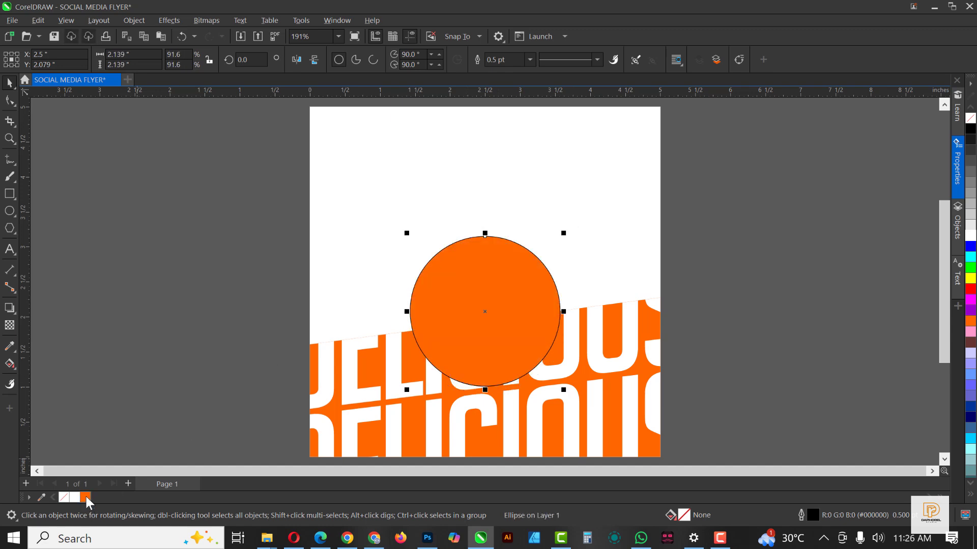
pyautogui.rightClick(971, 119)
pyautogui.moveTo(563, 233); pyautogui.dragTo(514, 321)
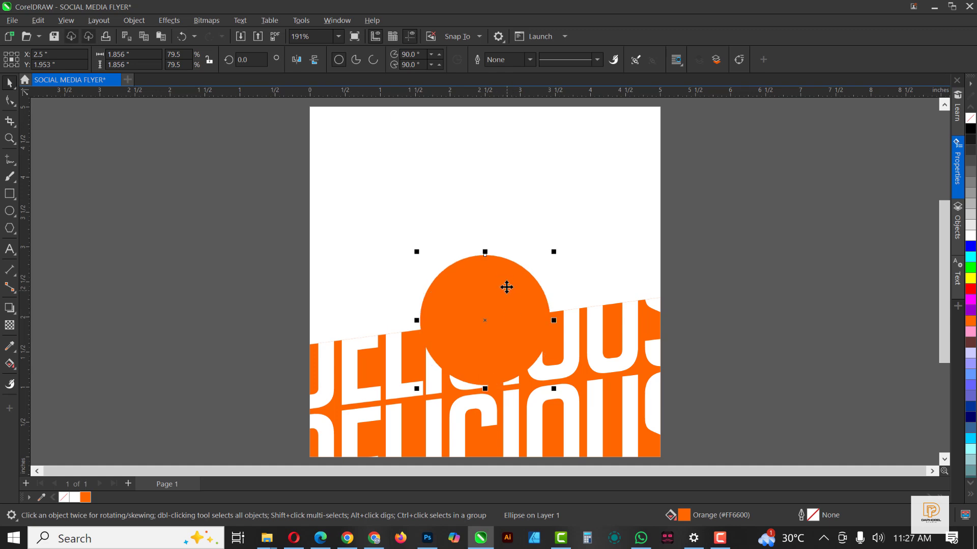
# Step: Bring the chicken and rice bowl picture from the Downloads folder into the flyer and scale it down to about 1.81 inches
pyautogui.click(266, 536)
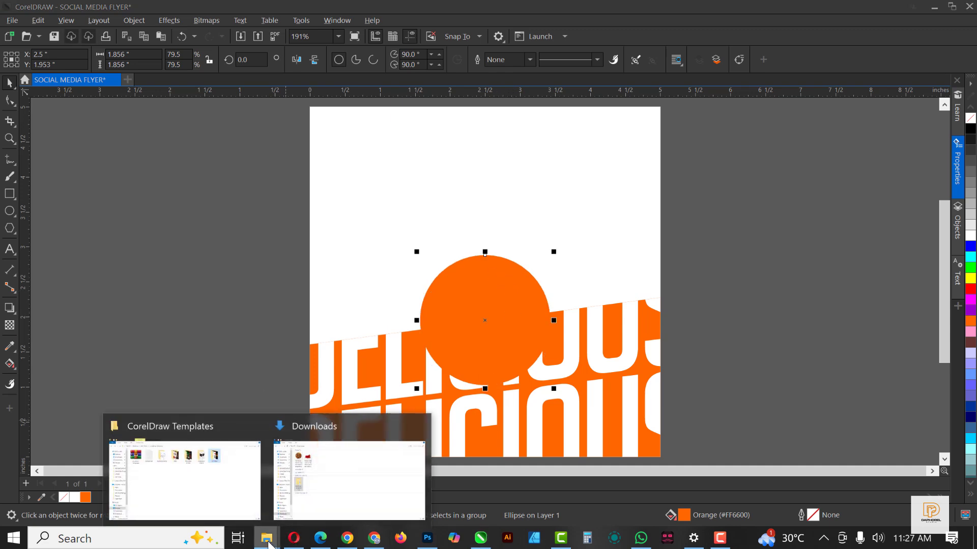
pyautogui.click(319, 457)
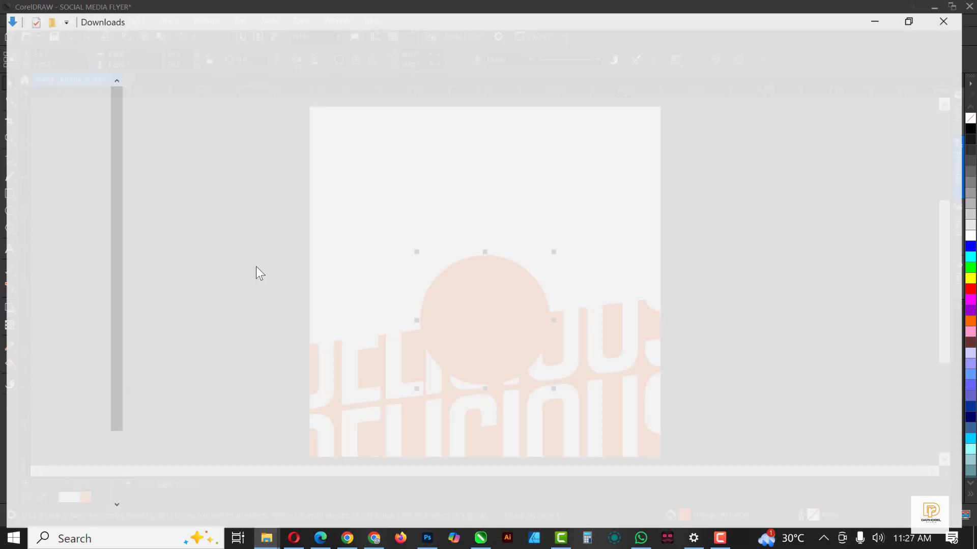
pyautogui.moveTo(157, 115); pyautogui.dragTo(243, 221)
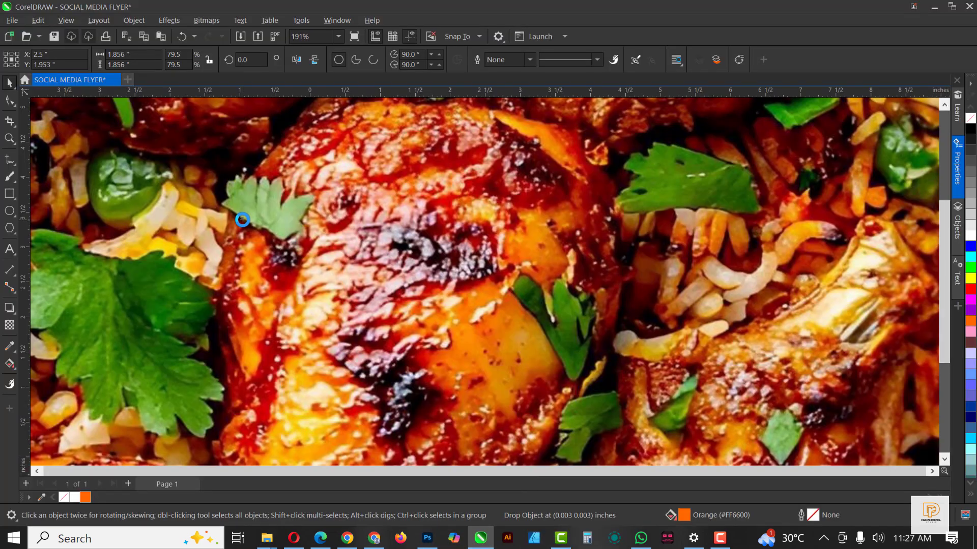
pyautogui.scroll(-5, 428, 248)
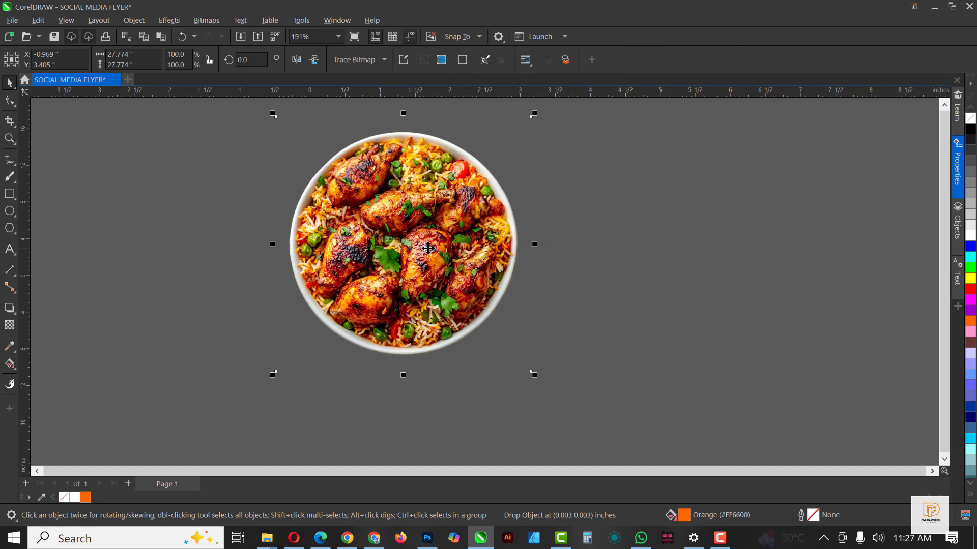
pyautogui.moveTo(534, 374); pyautogui.dragTo(415, 256)
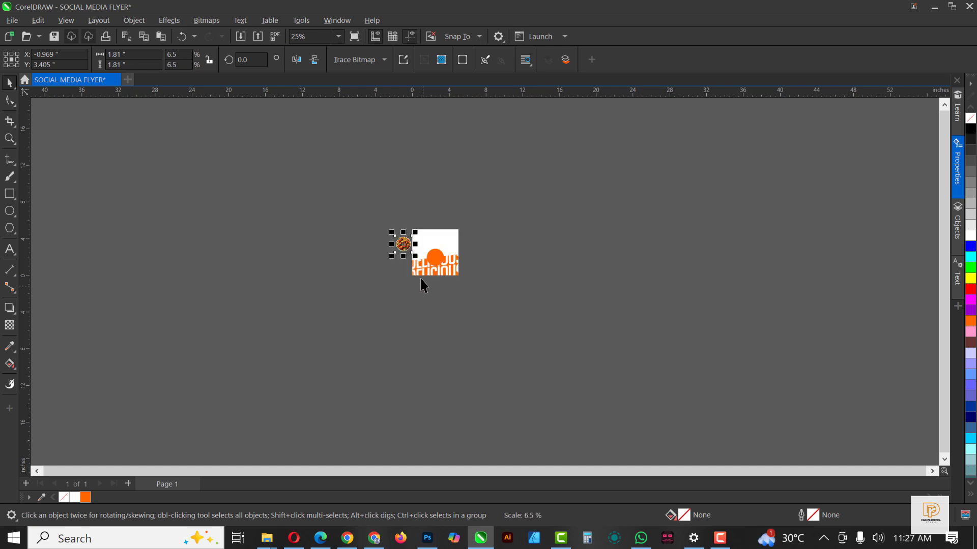
# Step: Move the chicken and rice bowl picture onto the orange circle
pyautogui.scroll(3, 420, 248)
pyautogui.scroll(2, 418, 247)
pyautogui.moveTo(323, 228); pyautogui.dragTo(535, 333)
pyautogui.scroll(2, 552, 270)
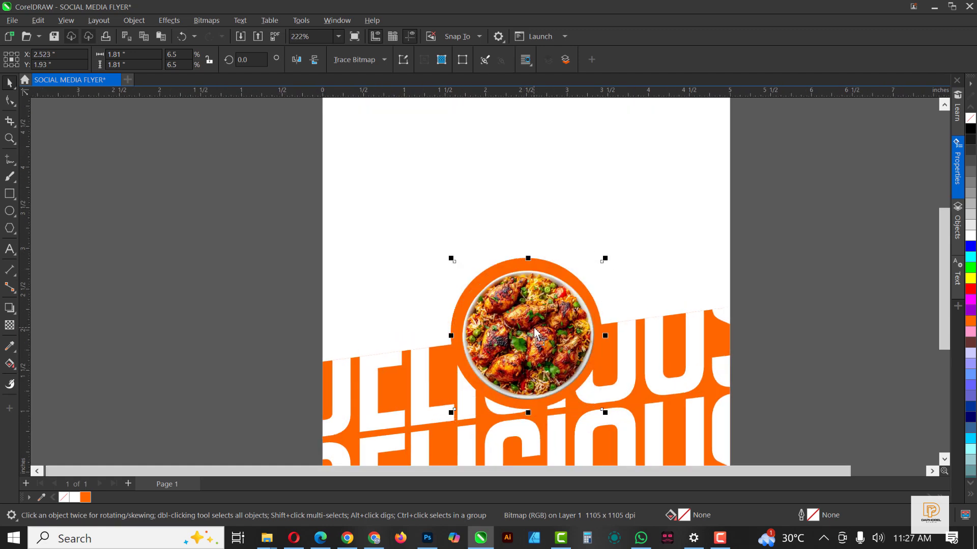
pyautogui.scroll(-2, 534, 334)
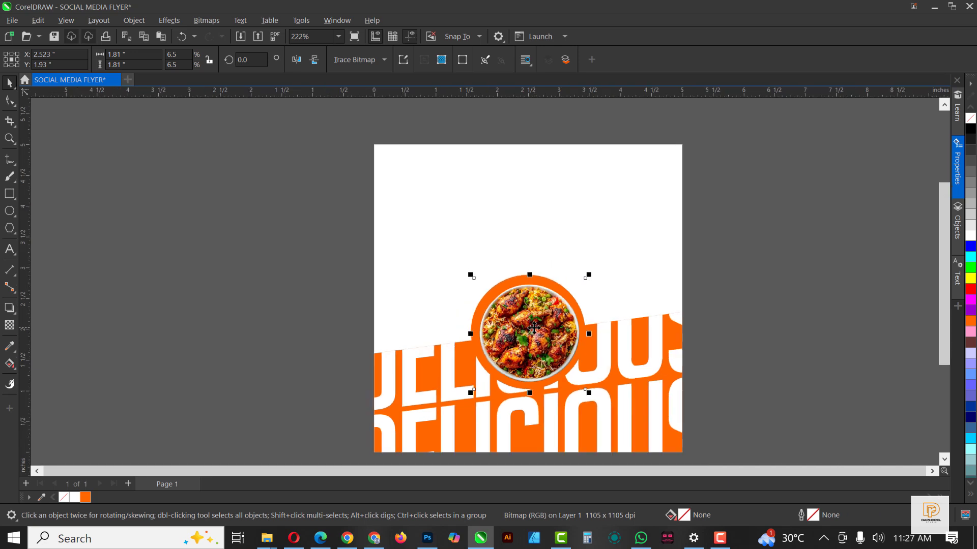
pyautogui.click(541, 277)
pyautogui.click(540, 278)
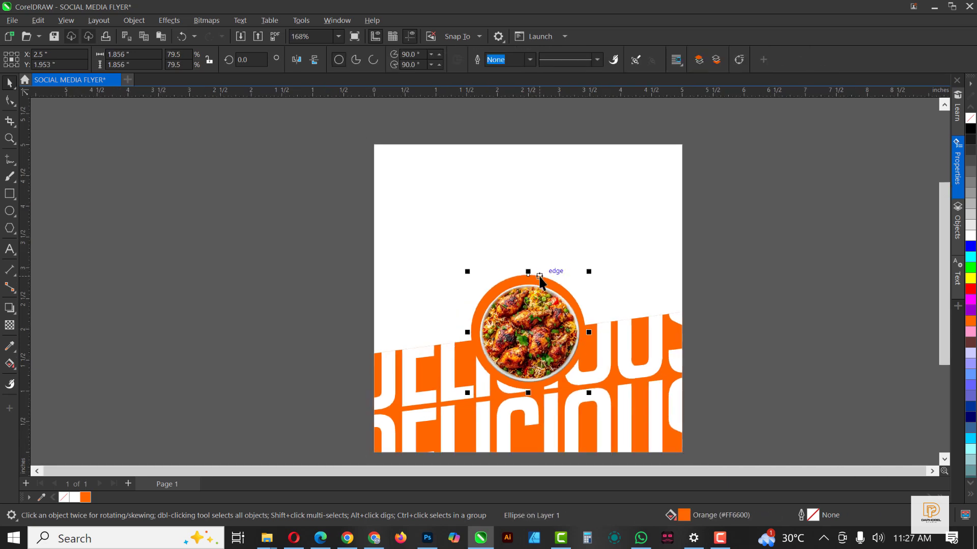
pyautogui.moveTo(539, 277); pyautogui.dragTo(701, 252)
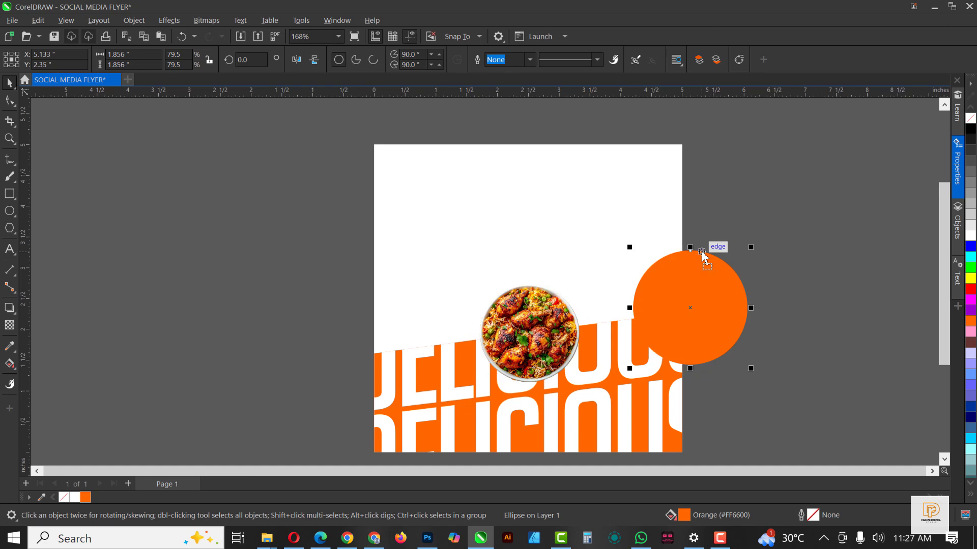
pyautogui.hotkey('ctrl', 'z')
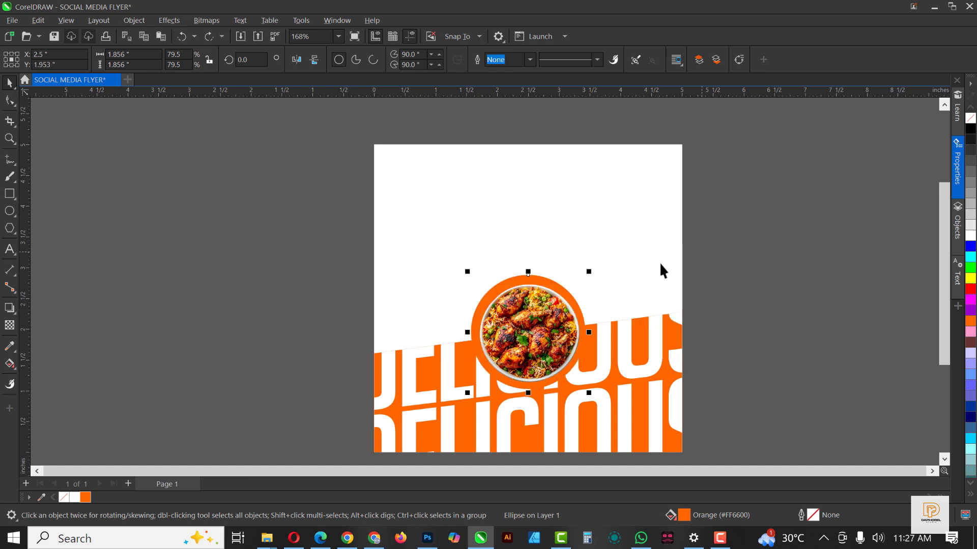
# Step: Crop the bowl picture's empty upper and lower margins with the Shape tool, leaving it about 1.83 by 1.67 inches
pyautogui.scroll(2, 519, 289)
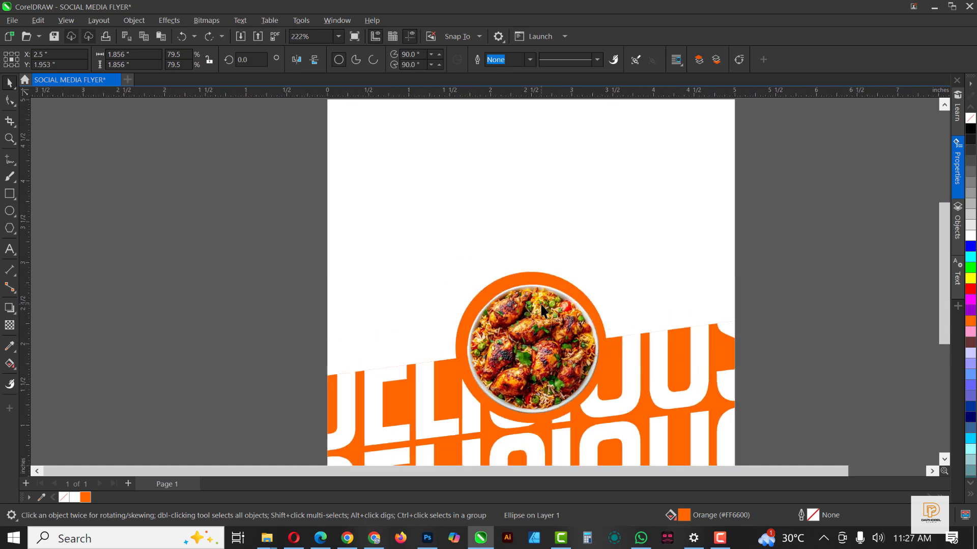
pyautogui.click(548, 285)
pyautogui.scroll(3, 548, 285)
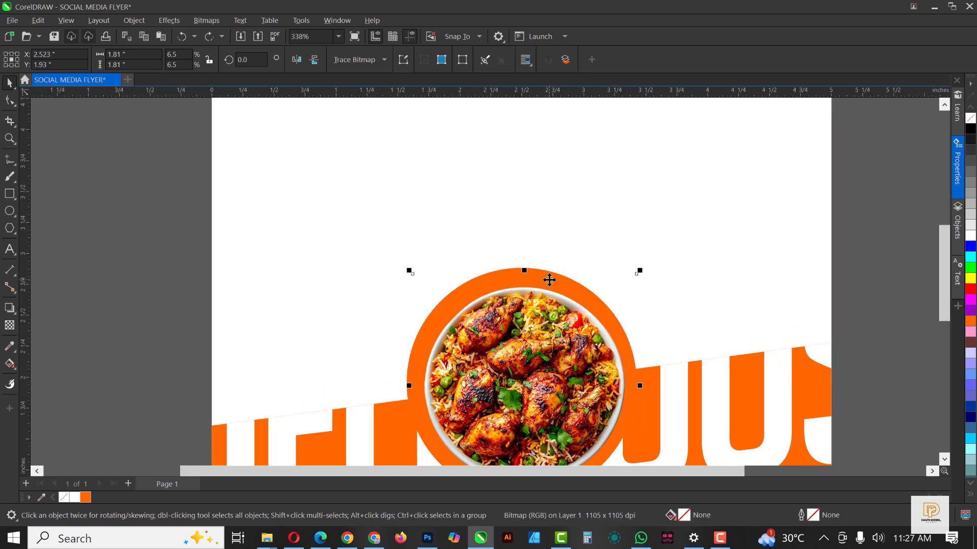
pyautogui.press('F10')
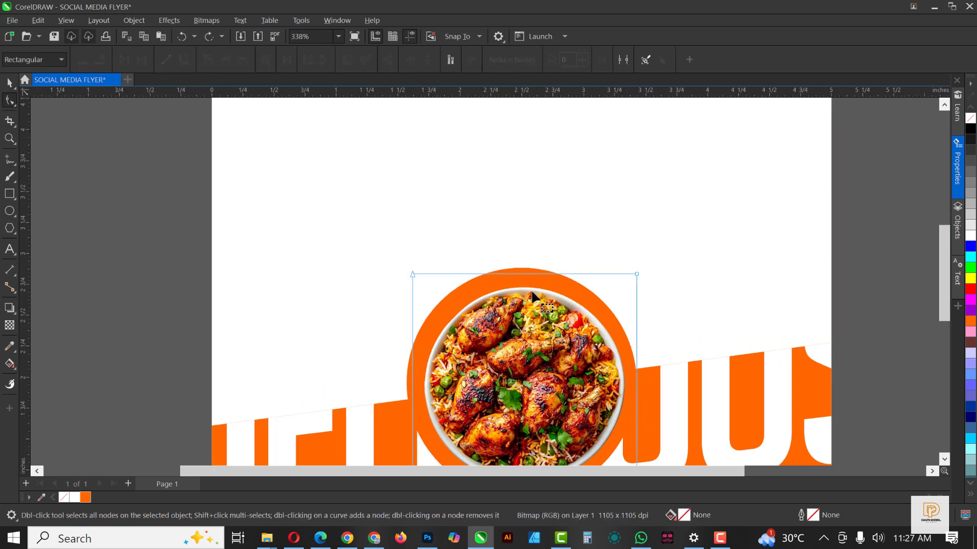
pyautogui.scroll(-1, 440, 237)
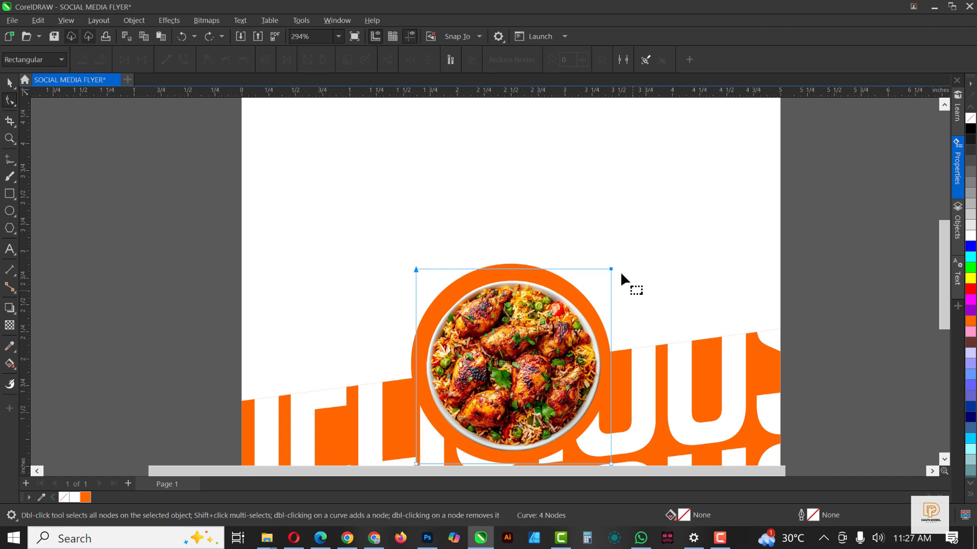
pyautogui.moveTo(611, 269); pyautogui.dragTo(611, 278)
pyautogui.scroll(-3, 577, 254)
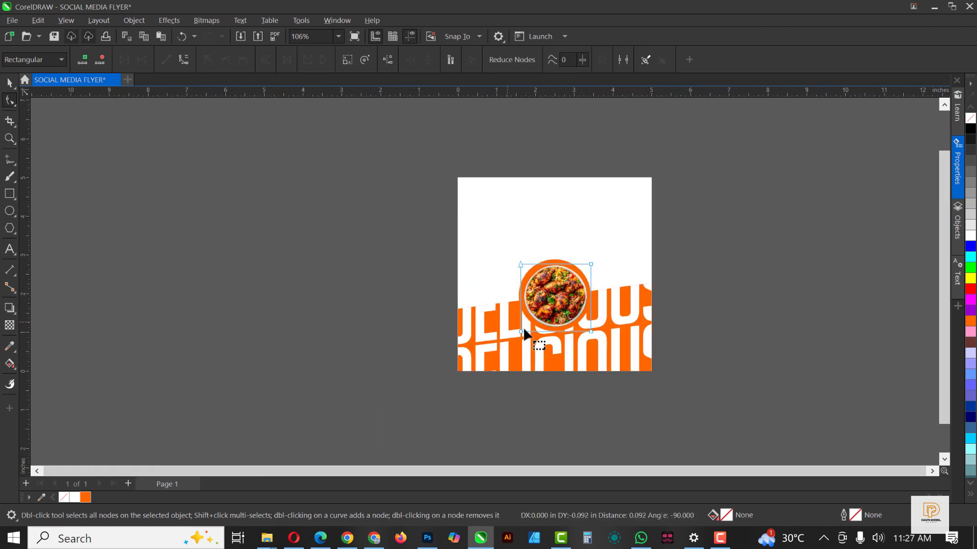
pyautogui.scroll(7, 593, 334)
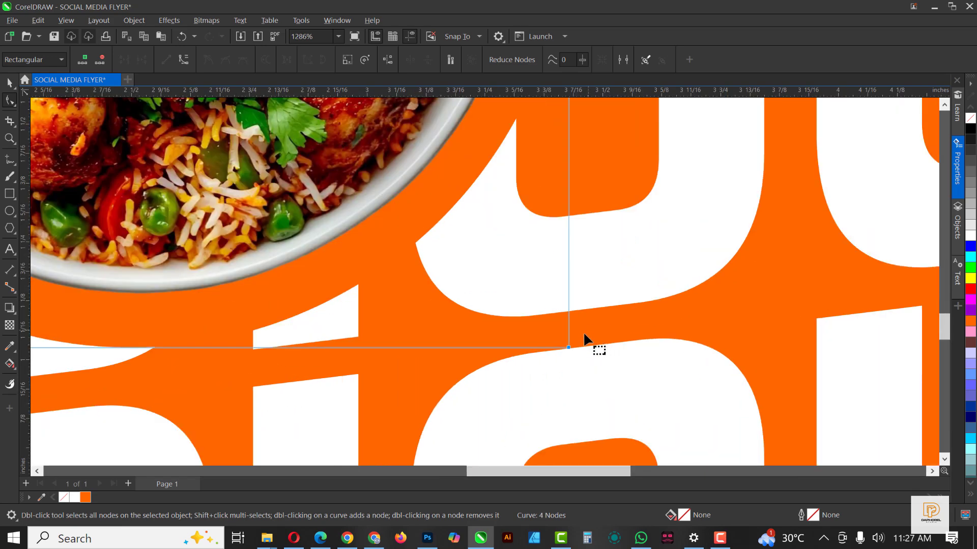
pyautogui.scroll(-1, 585, 340)
pyautogui.moveTo(573, 340); pyautogui.dragTo(578, 325)
pyautogui.scroll(-4, 575, 340)
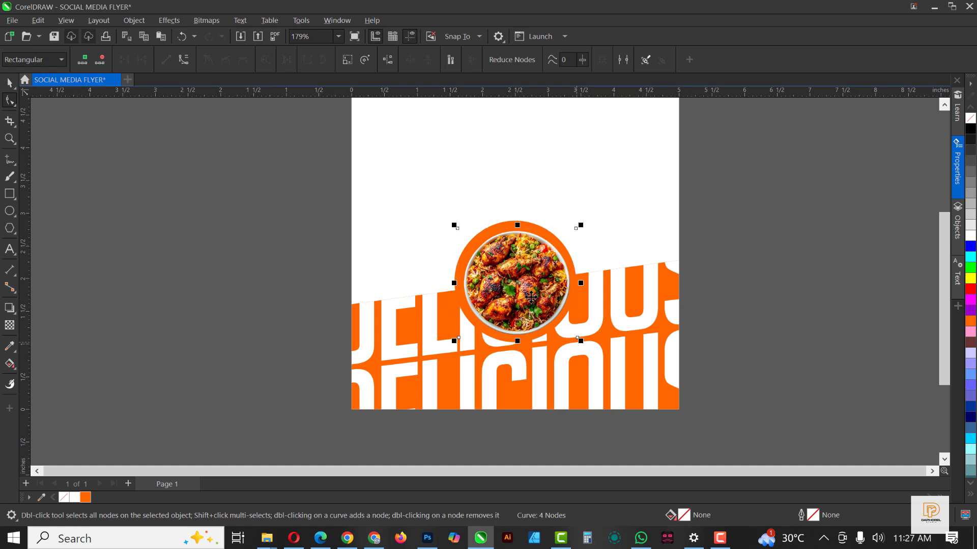
# Step: Align the bowl picture and the orange circle on each other's center, both horizontally and vertically
pyautogui.scroll(1, 515, 231)
pyautogui.press('space')
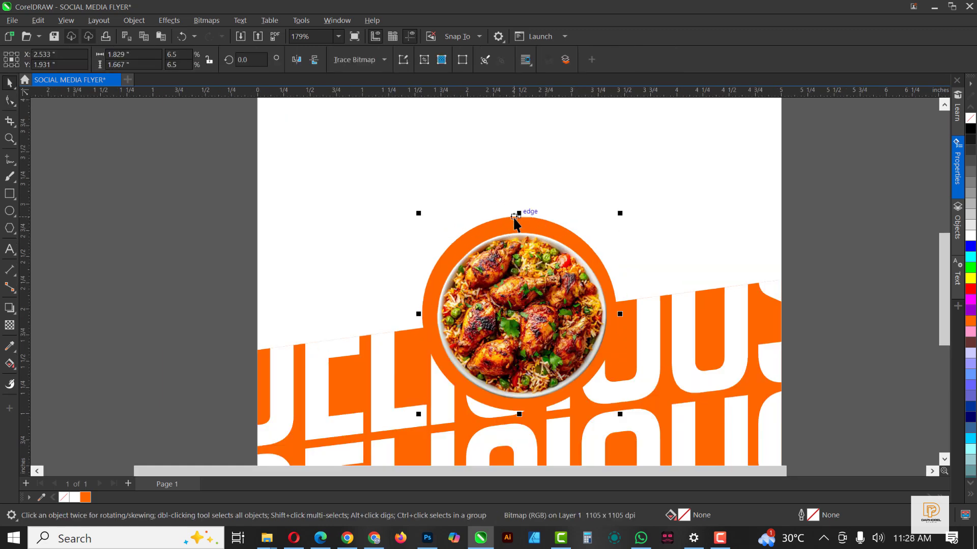
pyautogui.keyDown('shift'); pyautogui.click(528, 225); pyautogui.keyUp('shift')
pyautogui.press('e')
pyautogui.press('c')
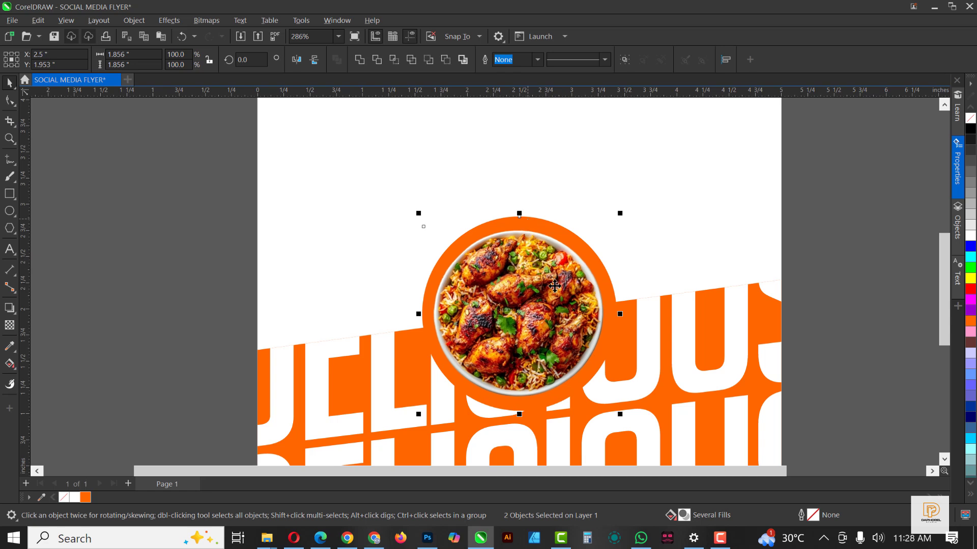
pyautogui.click(698, 184)
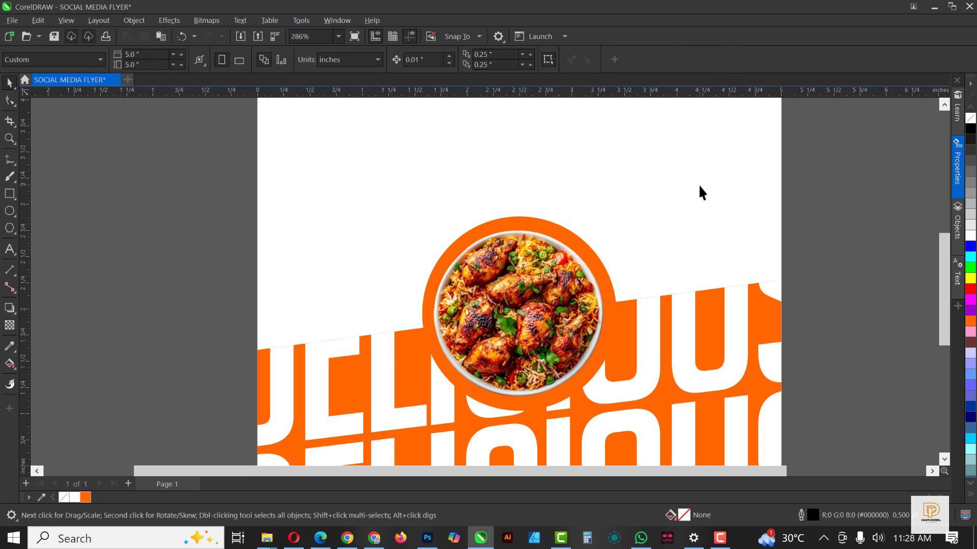
# Step: Fill the circle behind the bowl with white and enlarge it from its center to about 2.01 inches
pyautogui.click(552, 226)
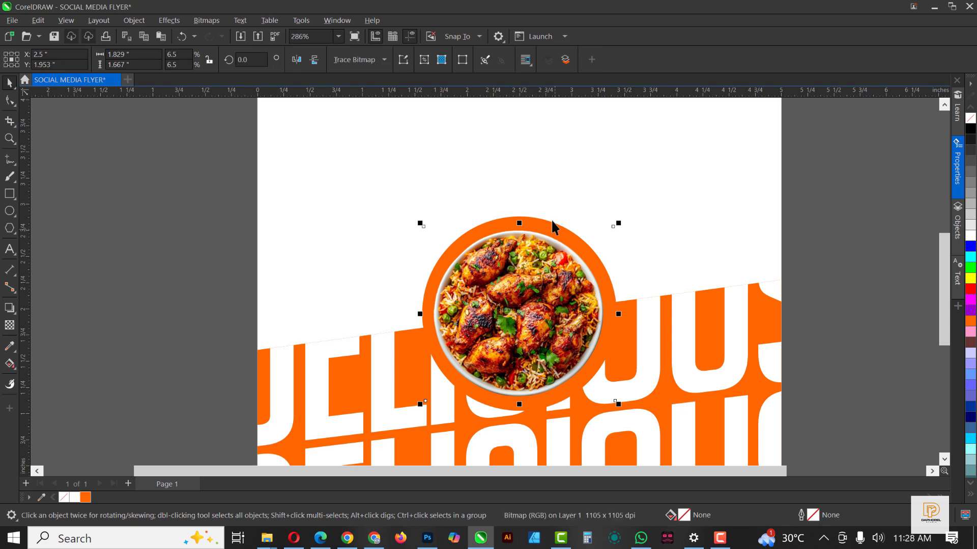
pyautogui.click(551, 218)
pyautogui.click(550, 222)
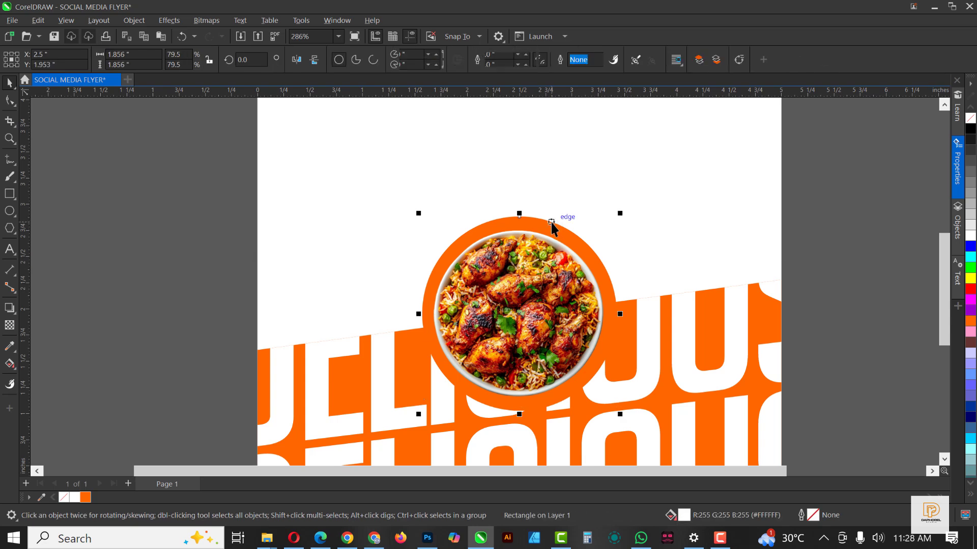
pyautogui.click(971, 239)
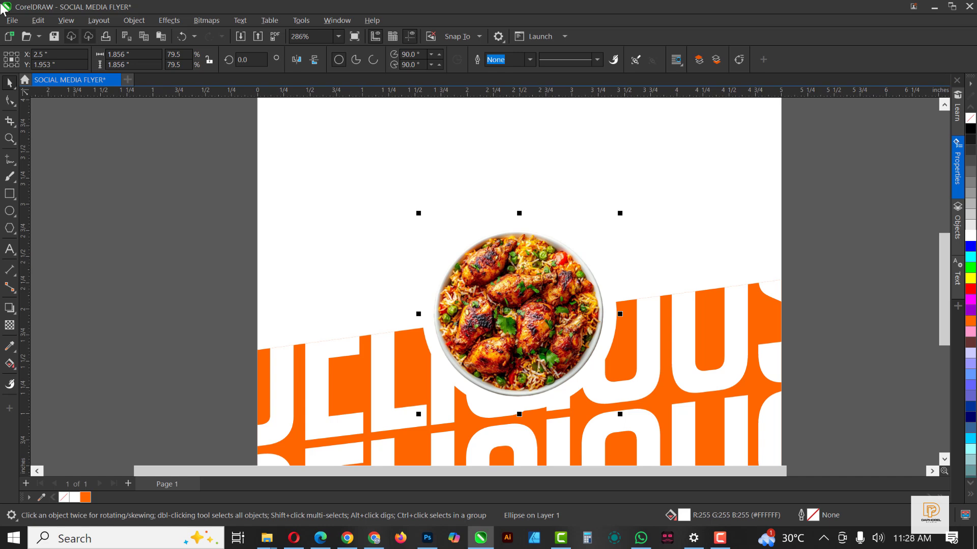
pyautogui.click(14, 122)
pyautogui.moveTo(624, 211); pyautogui.dragTo(631, 202)
# Step: Enlarge the bowl picture from its center to about 1.93 by 1.76 inches
pyautogui.scroll(-3, 621, 260)
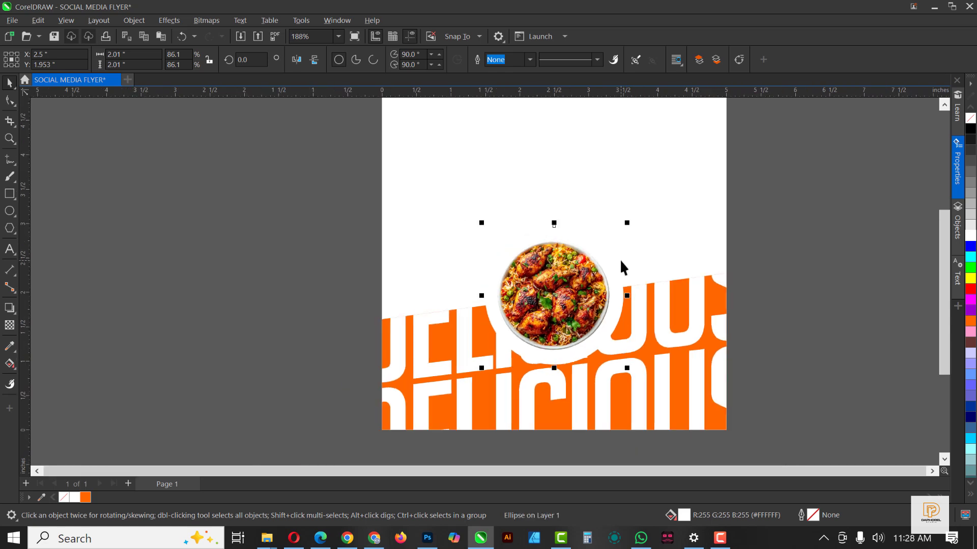
pyautogui.click(593, 281)
pyautogui.scroll(2, 582, 263)
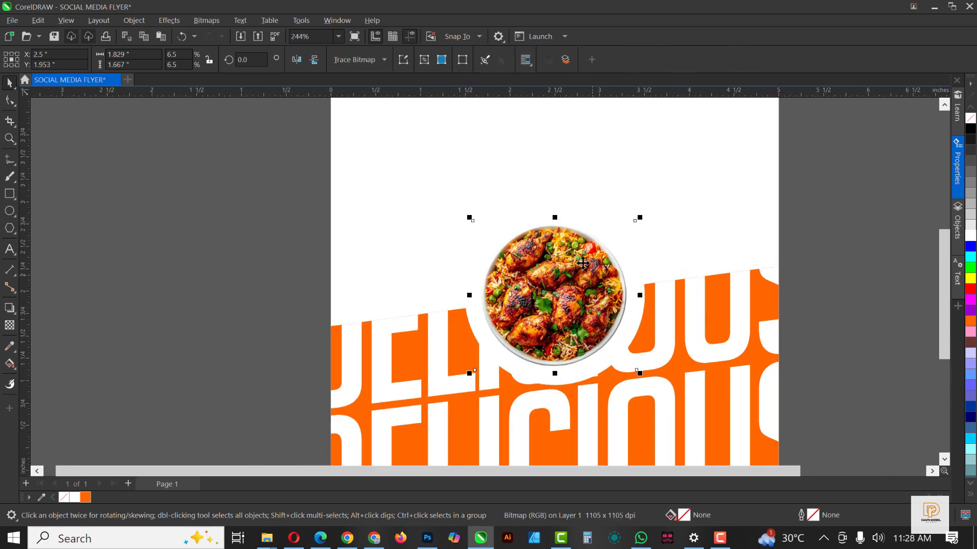
pyautogui.moveTo(640, 217); pyautogui.dragTo(645, 213)
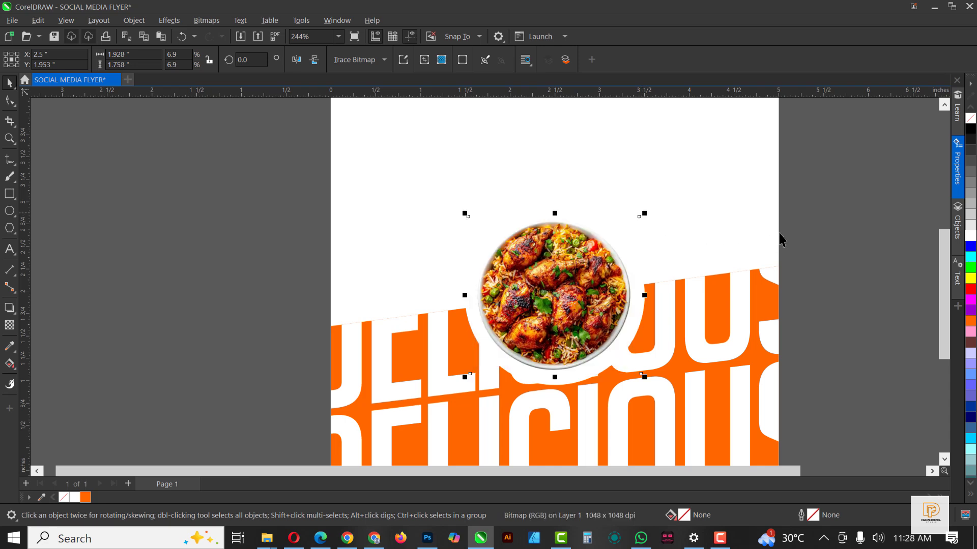
pyautogui.click(840, 200)
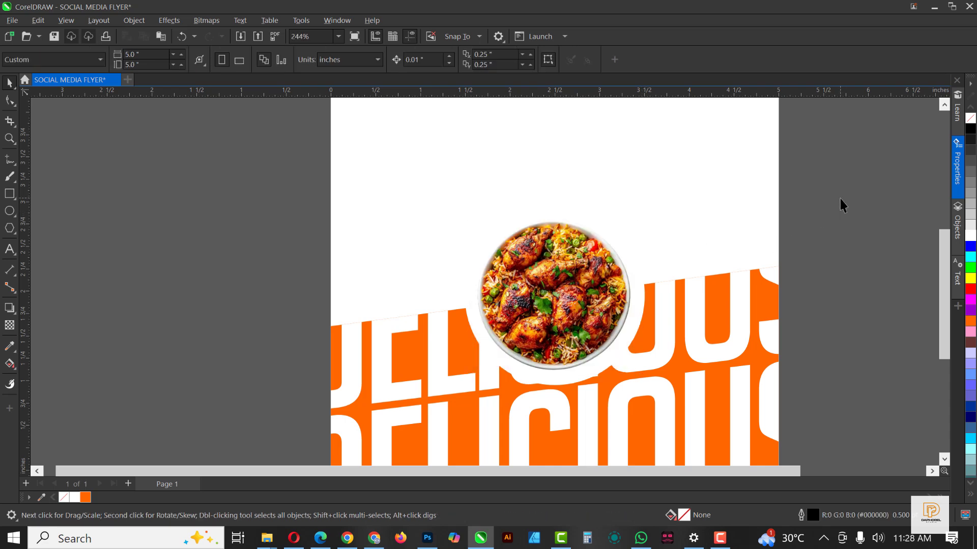
# Step: Add the artistic text MOUTH in the white area above the bowl
pyautogui.click(10, 249)
pyautogui.scroll(-2, 283, 376)
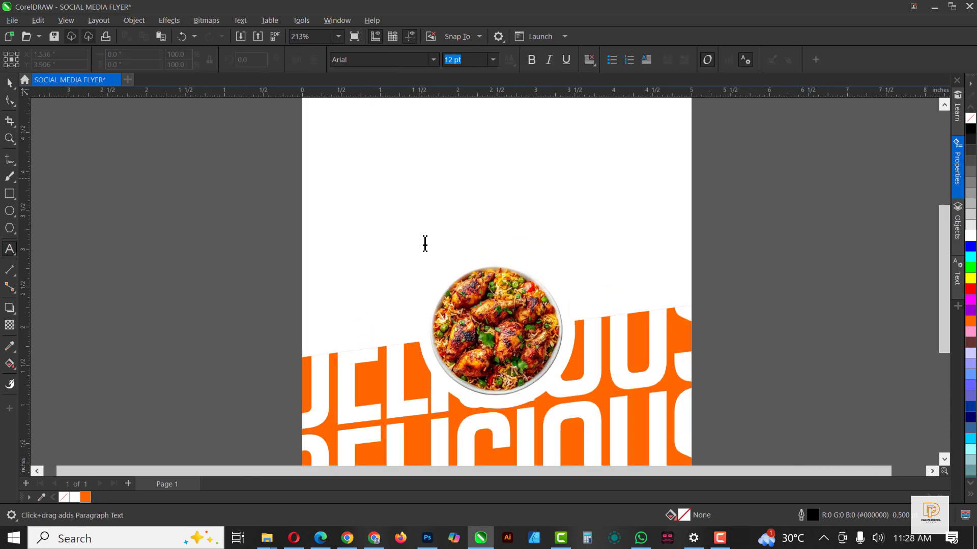
pyautogui.click(422, 243)
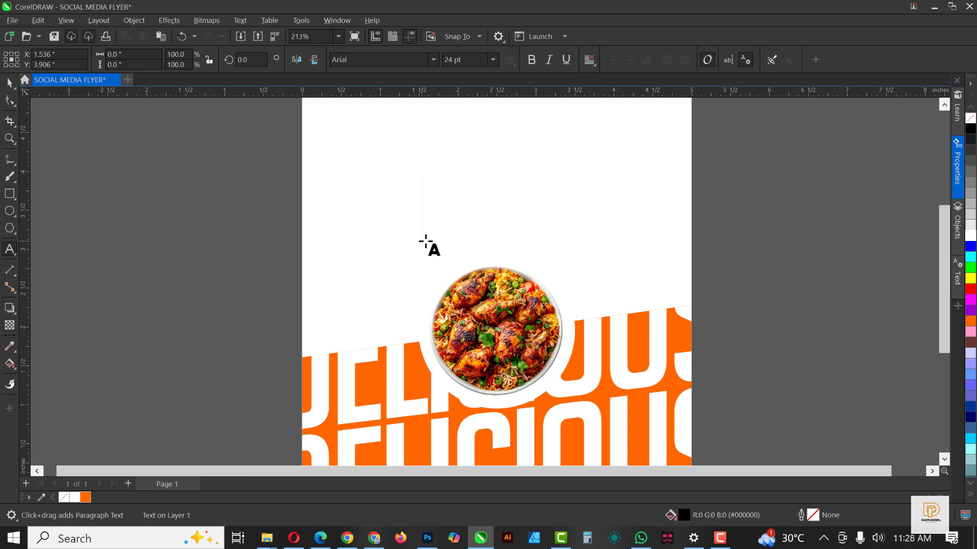
pyautogui.write('MOUTH')
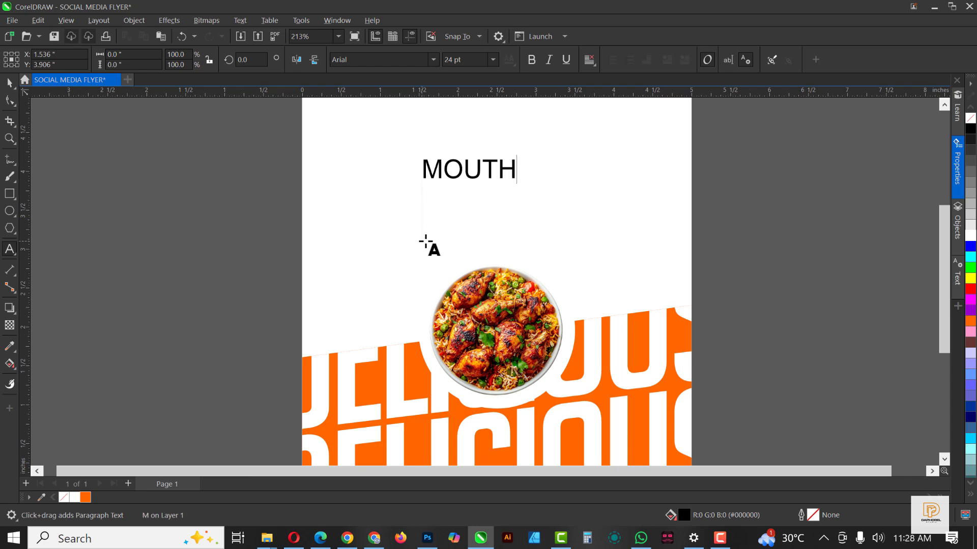
pyautogui.press('Escape')
pyautogui.hotkey('ctrl', 'space')
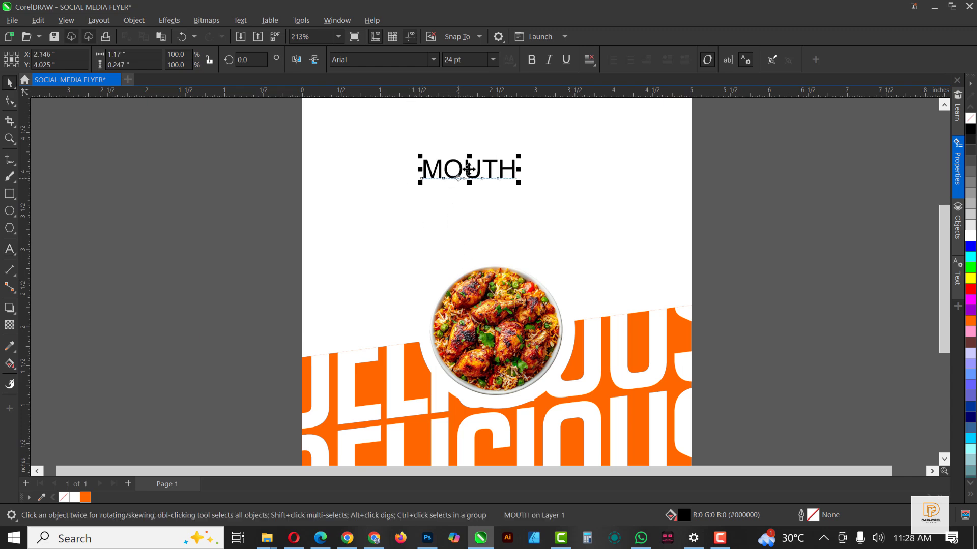
pyautogui.doubleClick(466, 170)
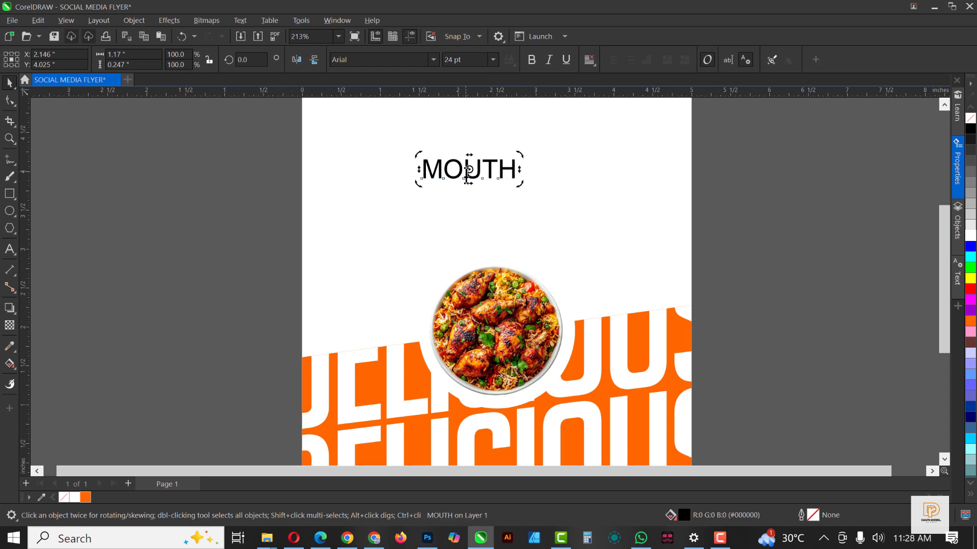
pyautogui.hotkey('ctrl', 'space')
pyautogui.moveTo(464, 173); pyautogui.dragTo(464, 191)
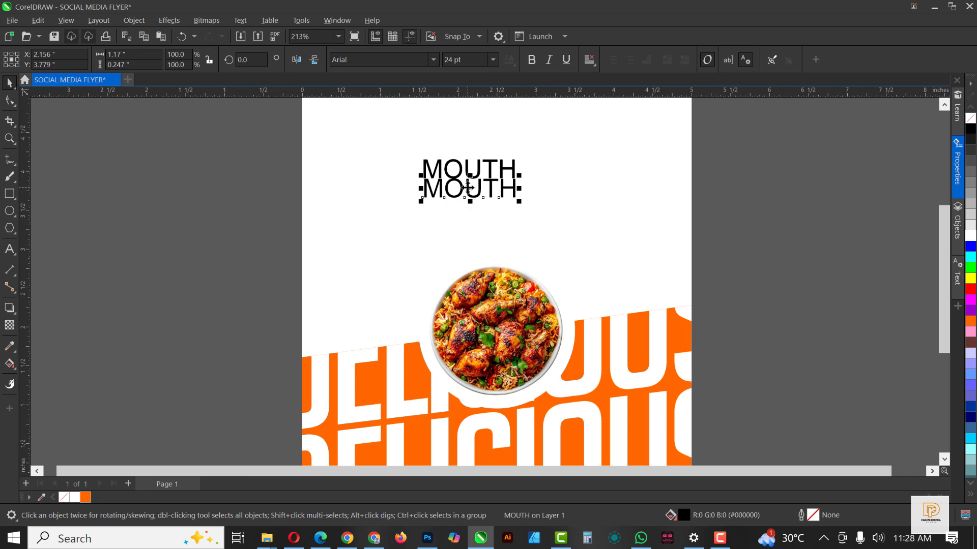
pyautogui.hotkey('ctrl', 'z')
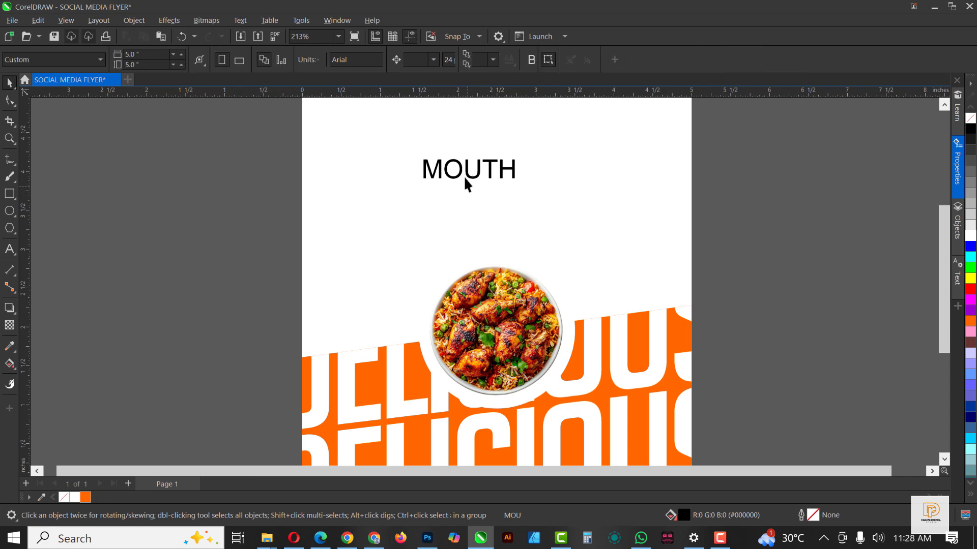
# Step: Duplicate the MOUTH text just below itself and change the copy's wording to WATERY
pyautogui.moveTo(468, 170); pyautogui.dragTo(469, 194)
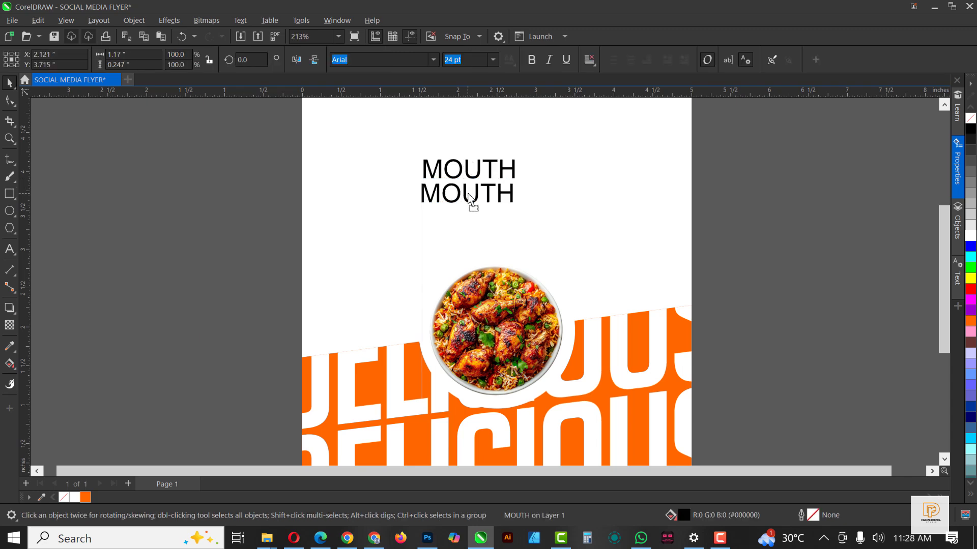
pyautogui.doubleClick(467, 194)
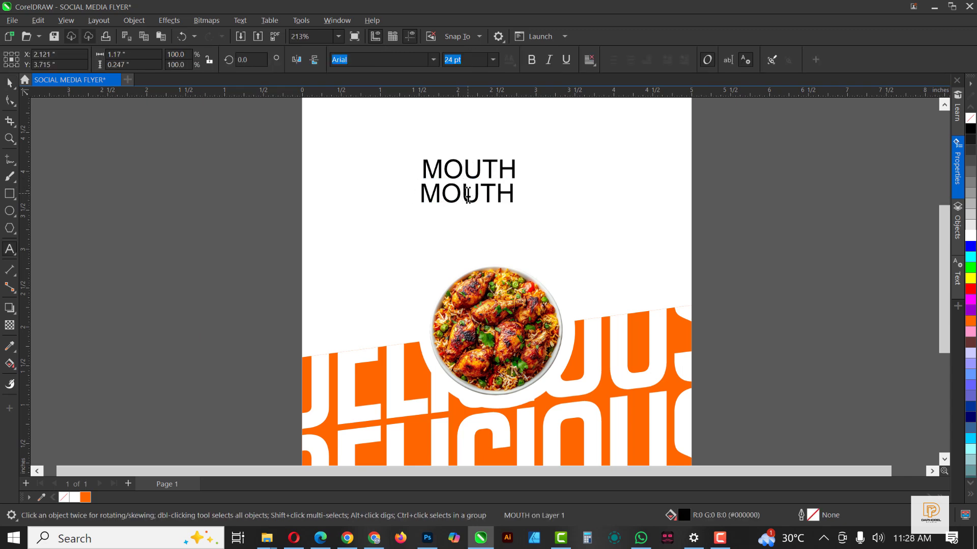
pyautogui.hotkey('ctrl', 'a')
pyautogui.write('WATERY')
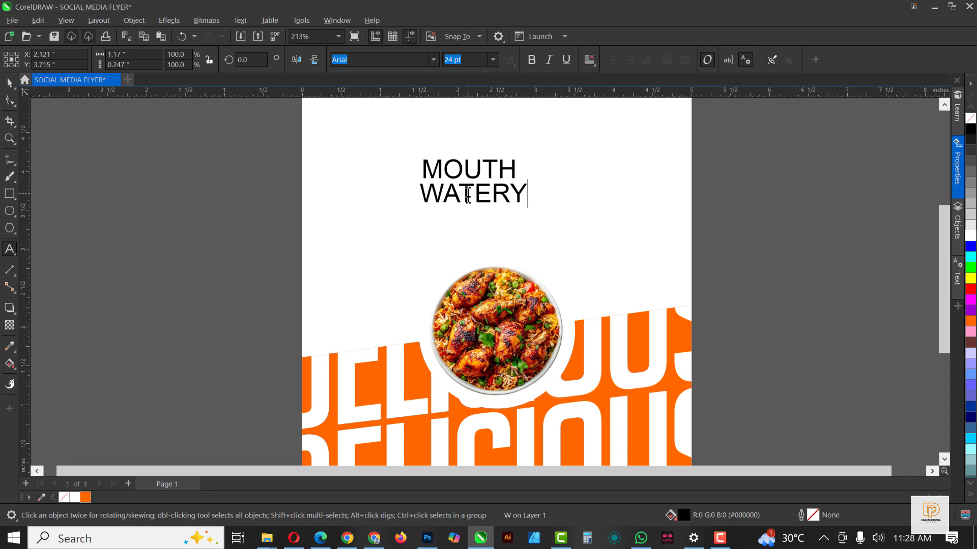
pyautogui.press('Escape')
# Step: Set both the MOUTH and WATERY texts in the LEMON/MILK font
pyautogui.moveTo(376, 229); pyautogui.dragTo(375, 227)
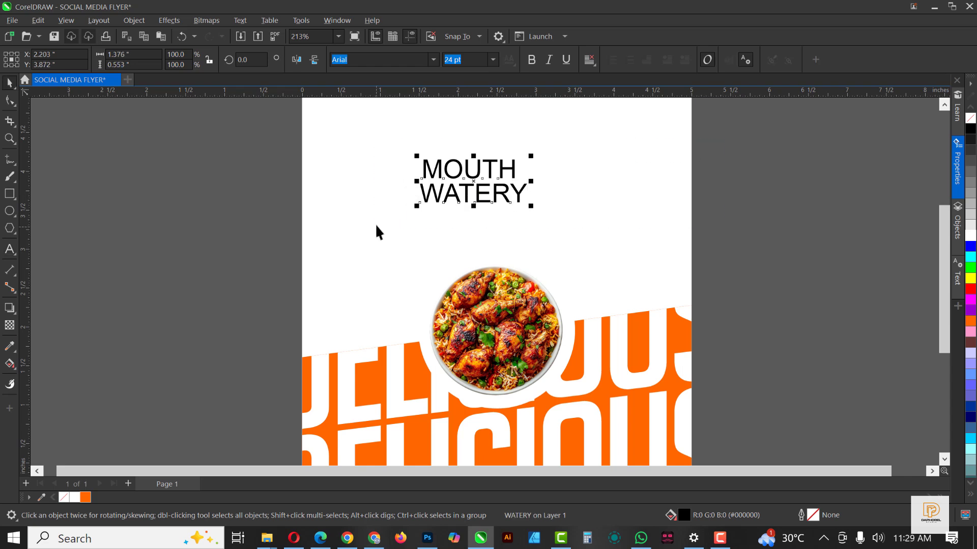
pyautogui.click(434, 60)
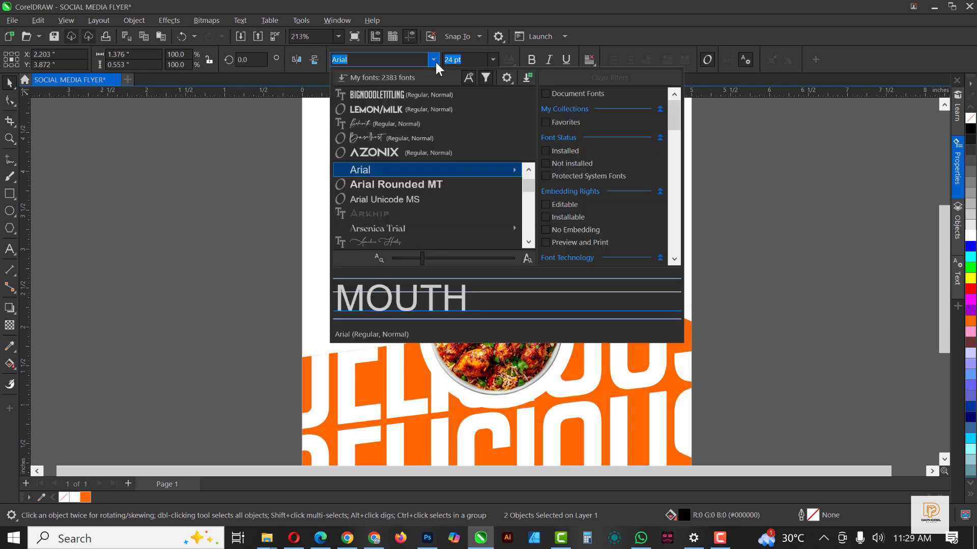
pyautogui.press('Escape')
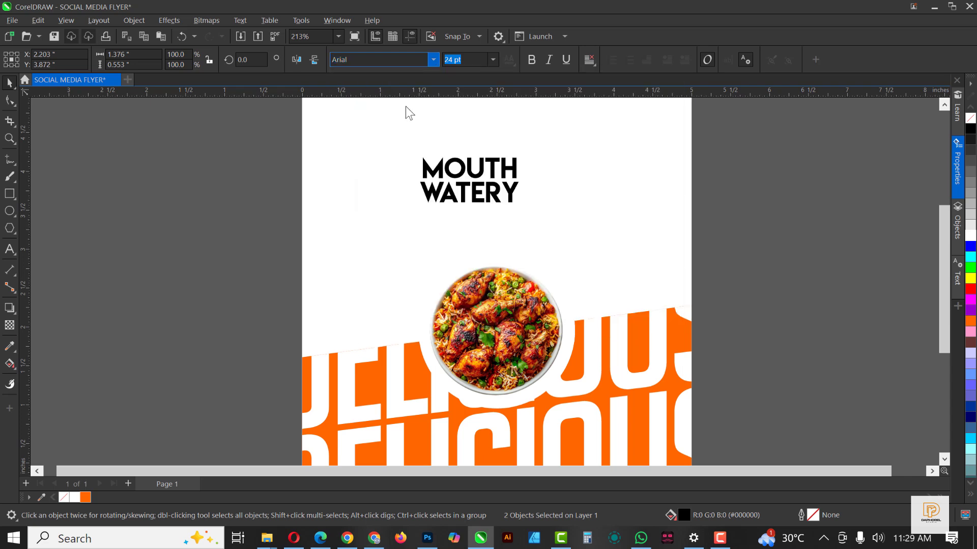
# Step: Make the MOUTH and WATERY texts bold and enlarge them together from their center to about 2.25 by 0.93 inches
pyautogui.click(532, 59)
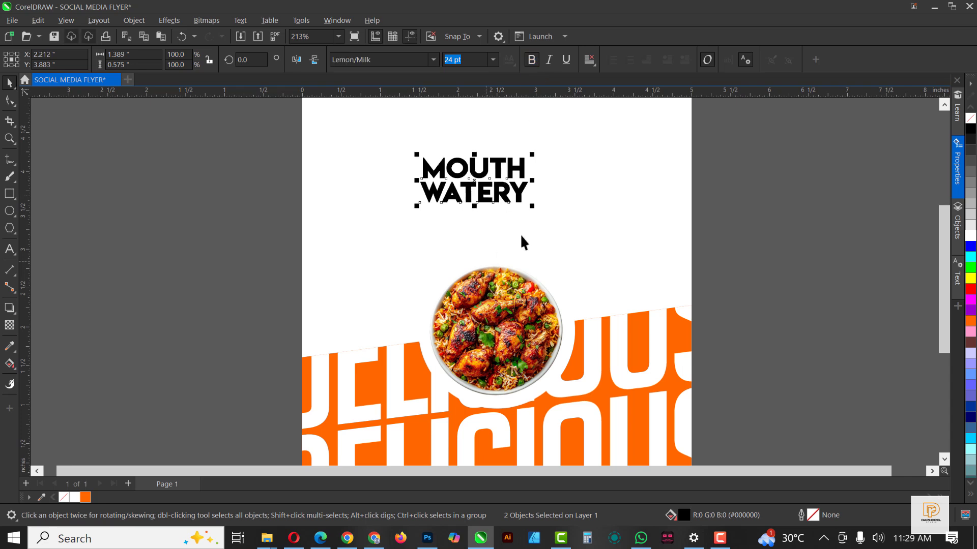
pyautogui.moveTo(532, 206); pyautogui.dragTo(567, 249)
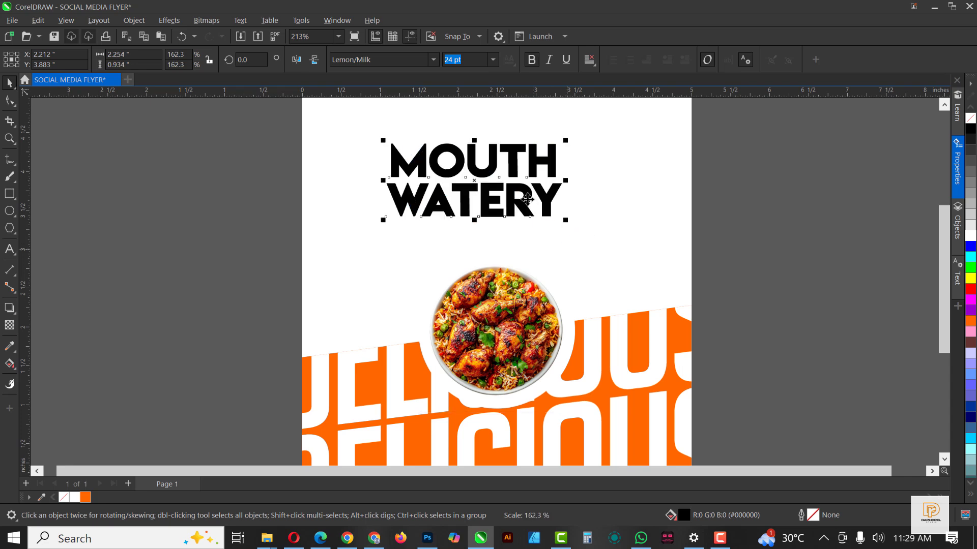
pyautogui.click(751, 217)
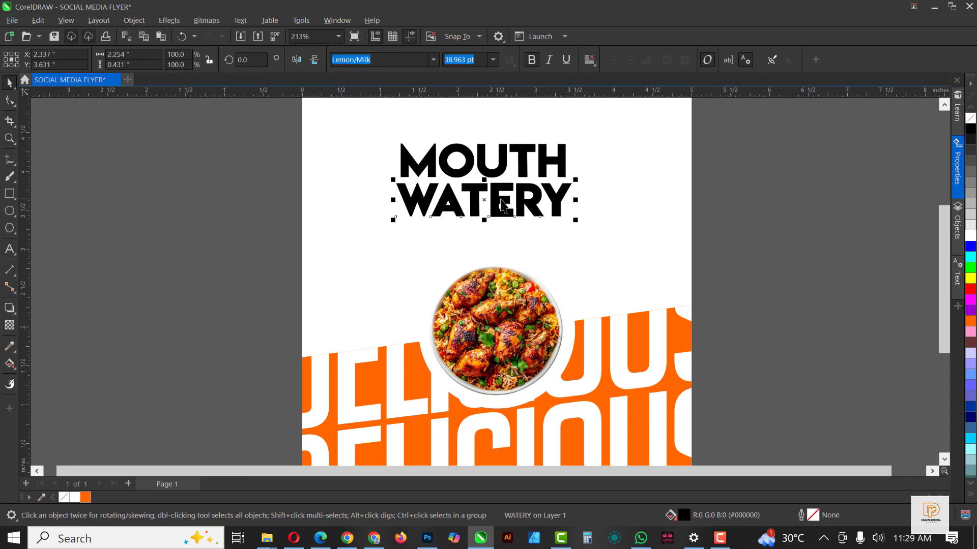
# Step: Duplicate the WATERY text just below itself and change the copy's wording to FRIED RICE
pyautogui.moveTo(503, 205); pyautogui.dragTo(501, 247)
pyautogui.press('F8')
pyautogui.doubleClick(501, 247)
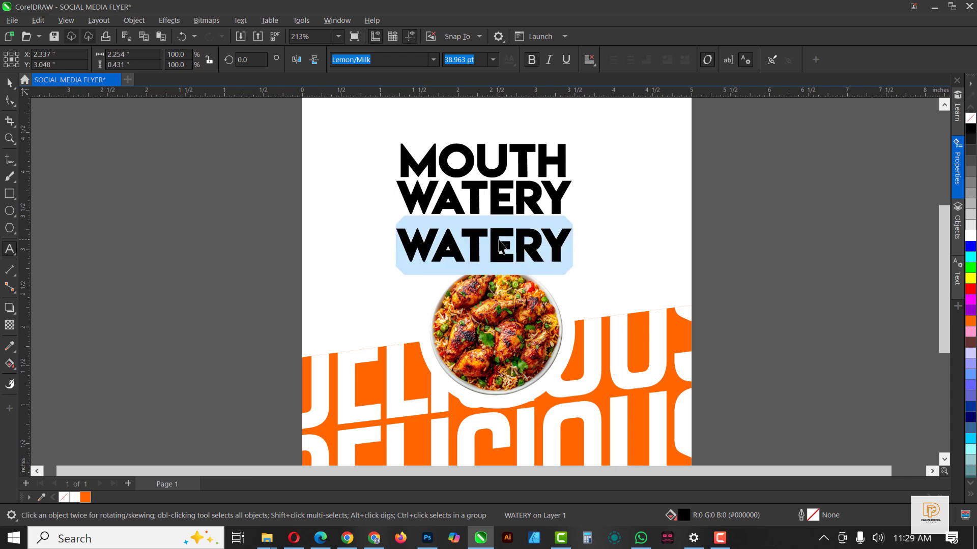
pyautogui.write('FRIED')
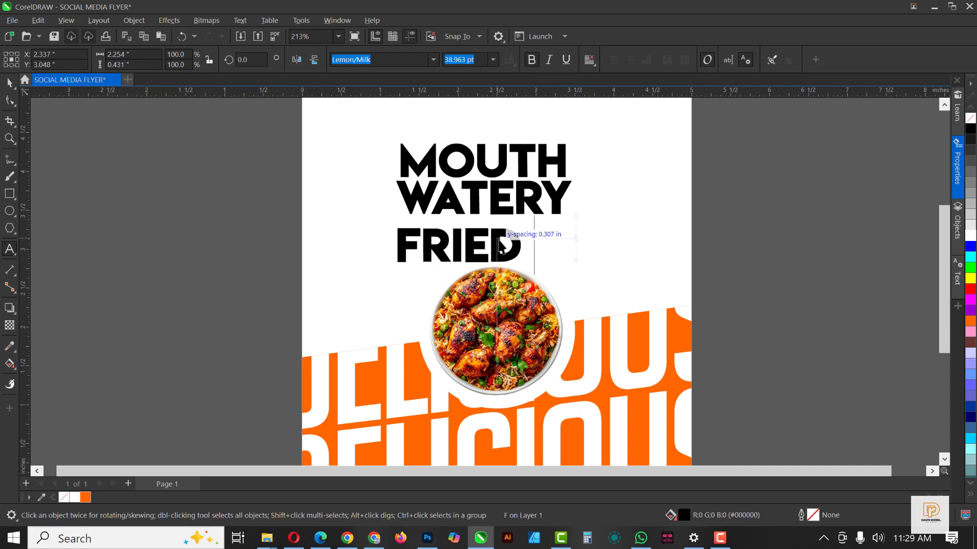
pyautogui.write(' RICE')
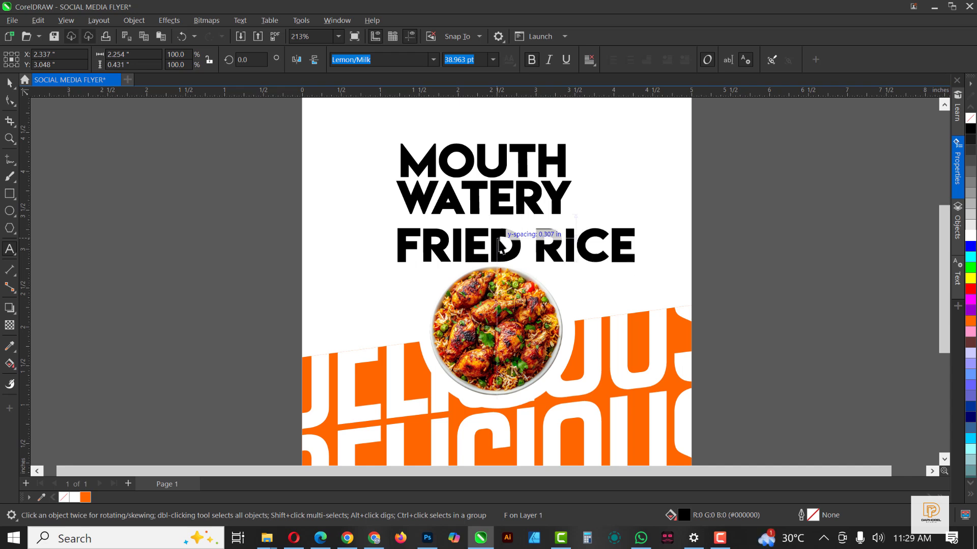
pyautogui.hotkey('ctrl', 'space')
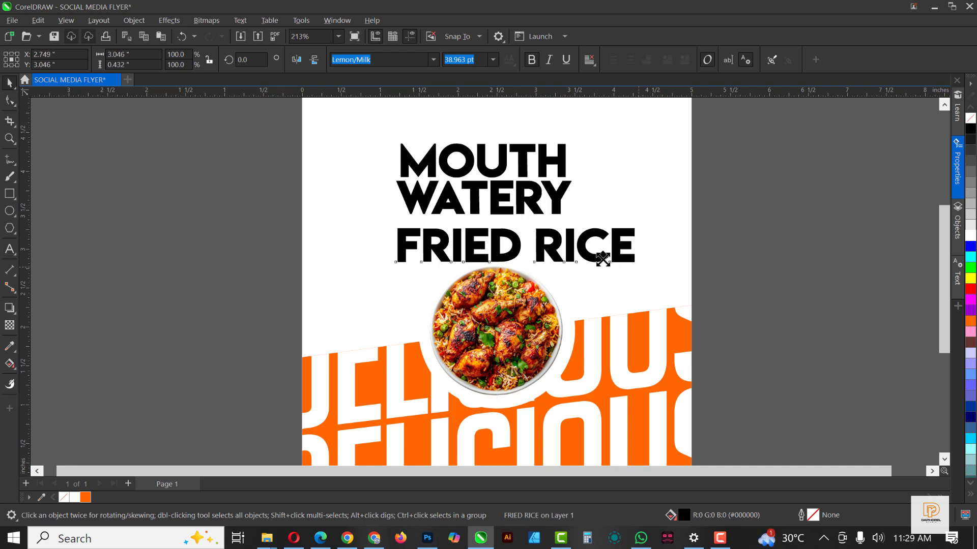
# Step: Shrink the FRIED RICE text to about 0.84 by 0.12 inches and place it under the right end of WATERY
pyautogui.moveTo(603, 260); pyautogui.dragTo(508, 243)
pyautogui.moveTo(420, 262); pyautogui.dragTo(521, 220)
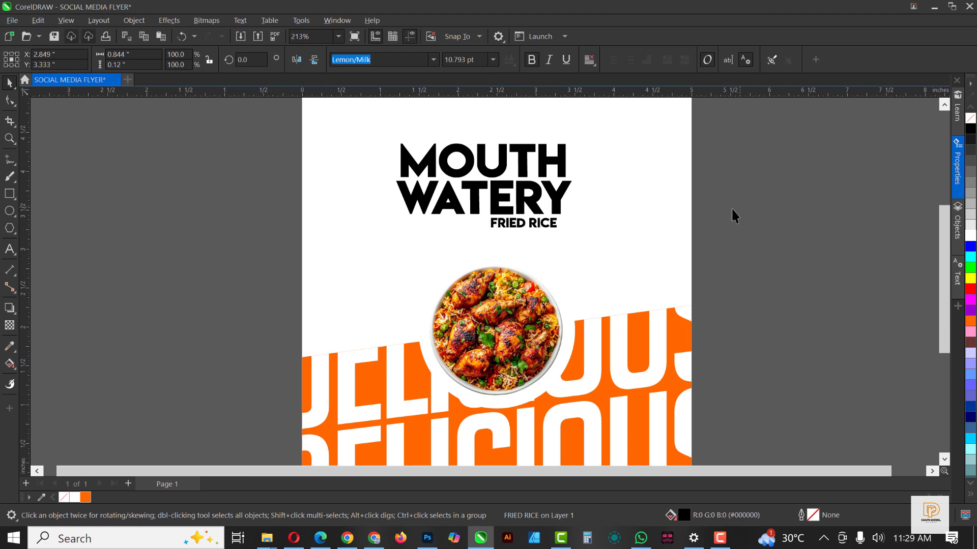
pyautogui.click(588, 194)
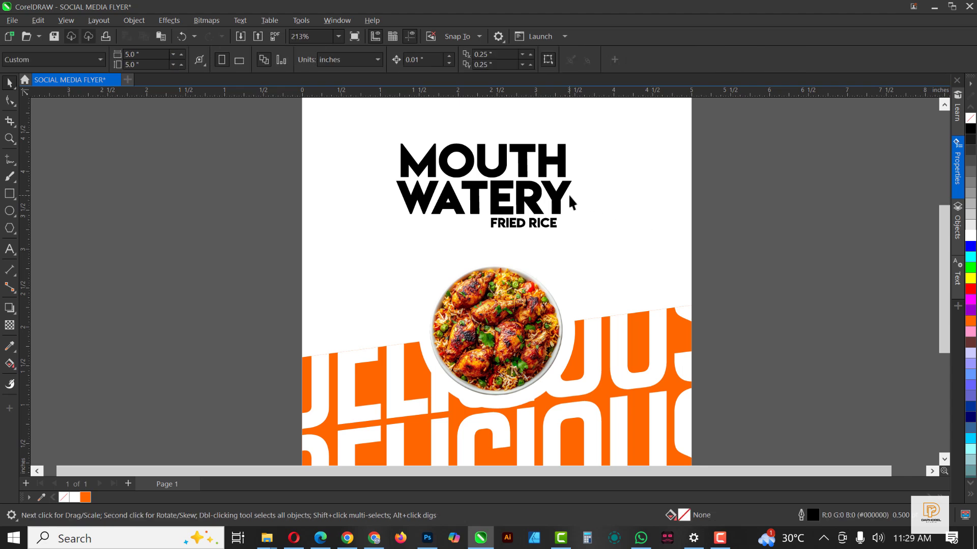
# Step: Skew MOUTH, WATERY and FRIED RICE together so they slant upward to the right by about 5 degrees
pyautogui.click(422, 172)
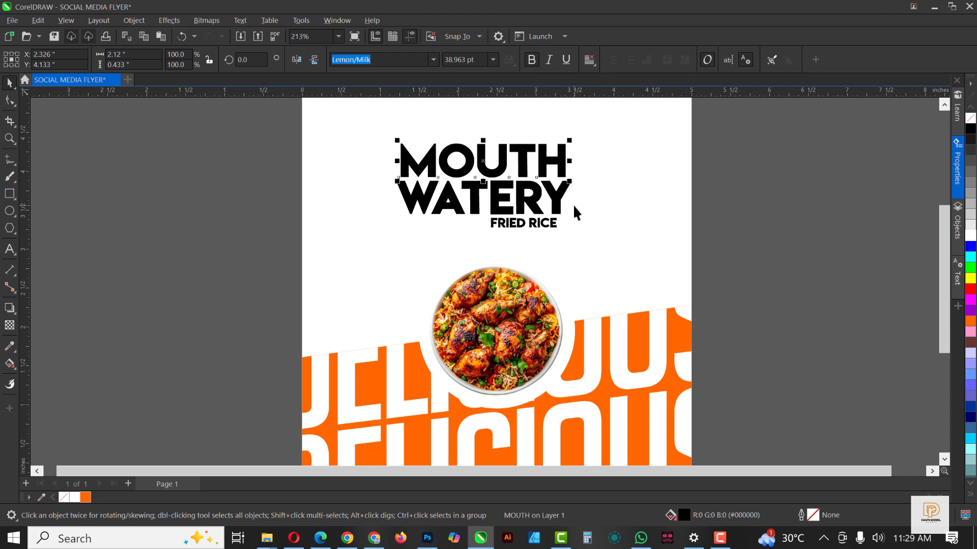
pyautogui.keyDown('shift'); pyautogui.click(538, 198); pyautogui.keyUp('shift')
pyautogui.keyDown('shift'); pyautogui.click(534, 224); pyautogui.keyUp('shift')
pyautogui.moveTo(533, 205); pyautogui.dragTo(804, 242)
pyautogui.hotkey('ctrl', 'z')
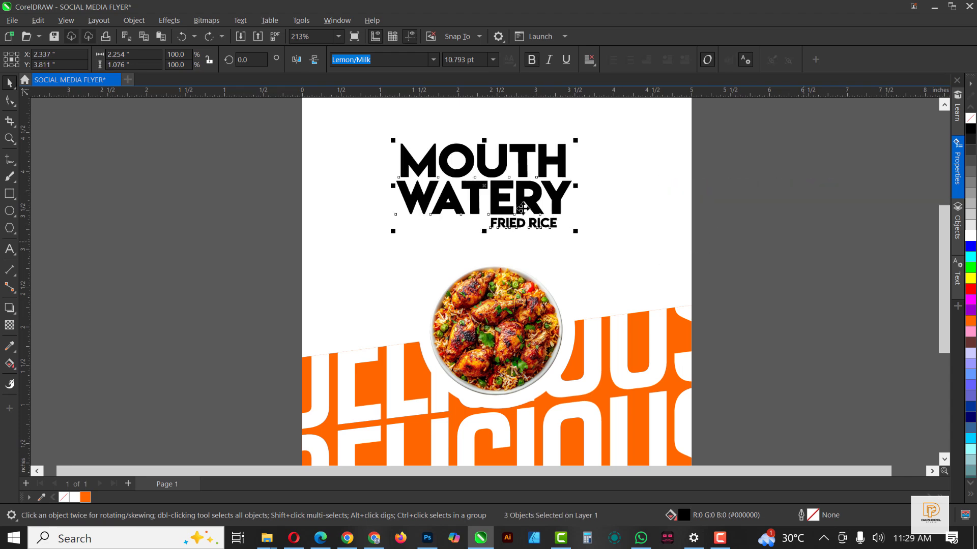
pyautogui.moveTo(576, 189); pyautogui.dragTo(580, 170)
pyautogui.moveTo(568, 236); pyautogui.dragTo(567, 242)
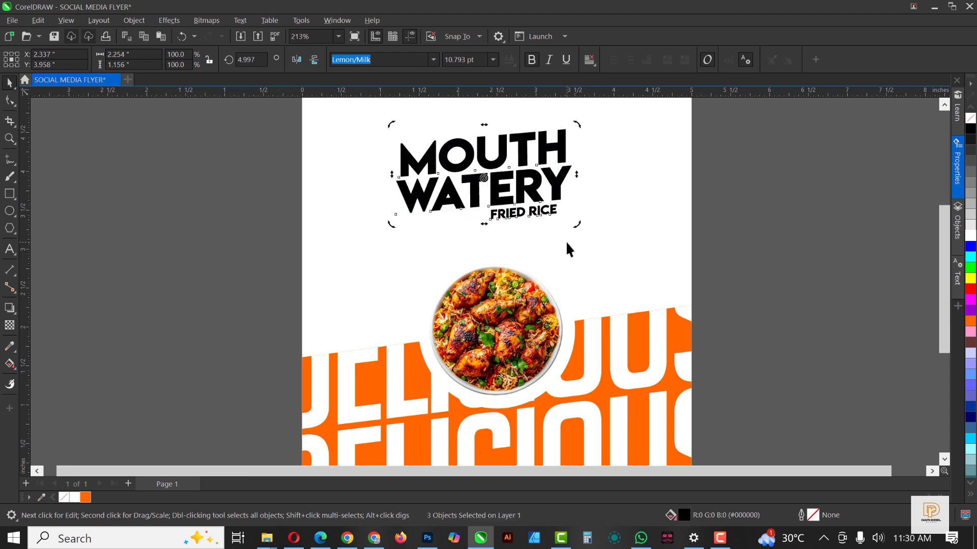
# Step: Enlarge the slanted three-line headline from its center to about 3.1 inches wide and position it above the bowl
pyautogui.click(535, 183)
pyautogui.moveTo(575, 223); pyautogui.dragTo(606, 246)
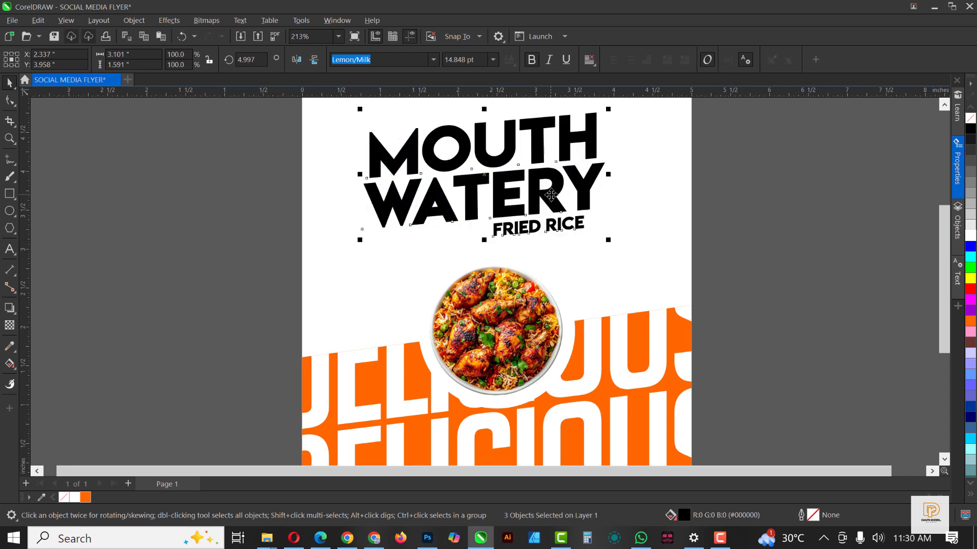
pyautogui.moveTo(551, 195); pyautogui.dragTo(557, 204)
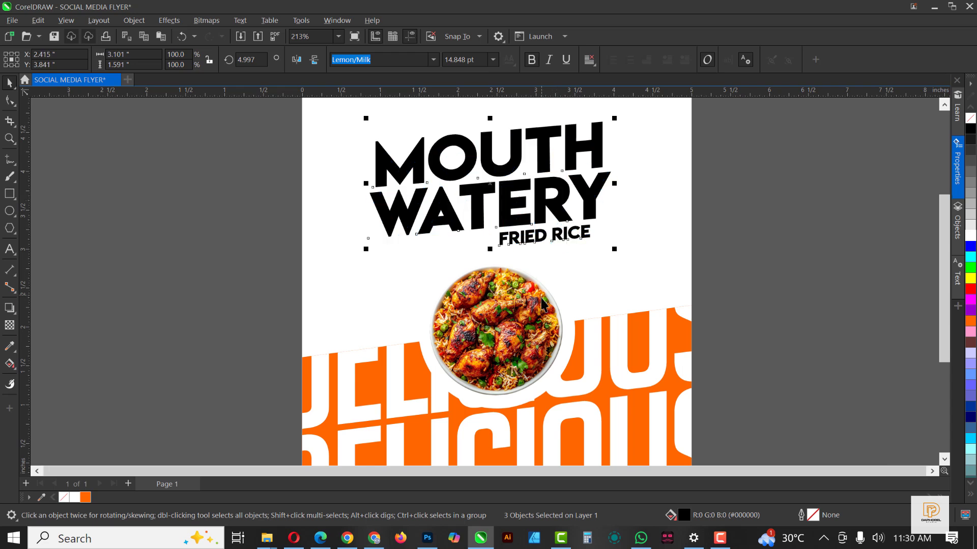
pyautogui.scroll(-1, 541, 303)
pyautogui.moveTo(605, 256); pyautogui.dragTo(606, 261)
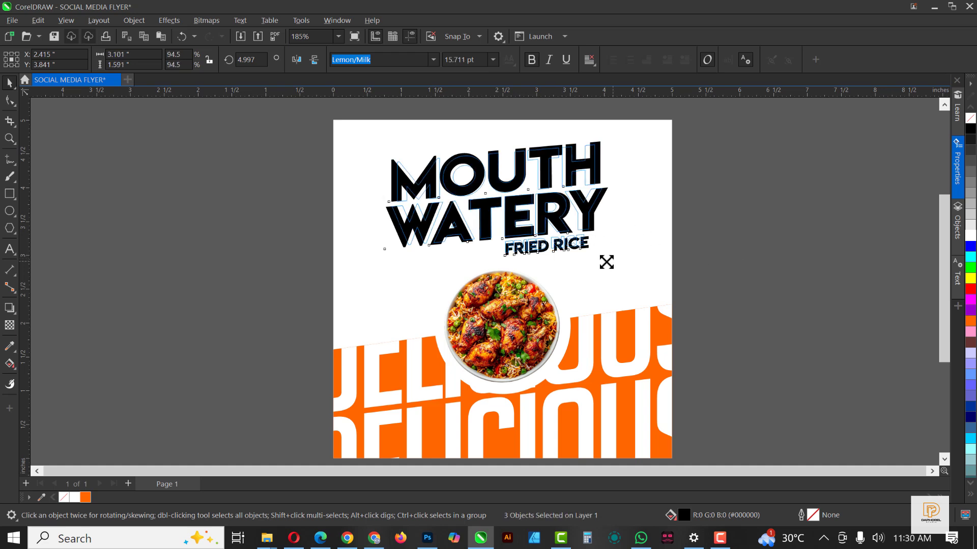
pyautogui.click(749, 258)
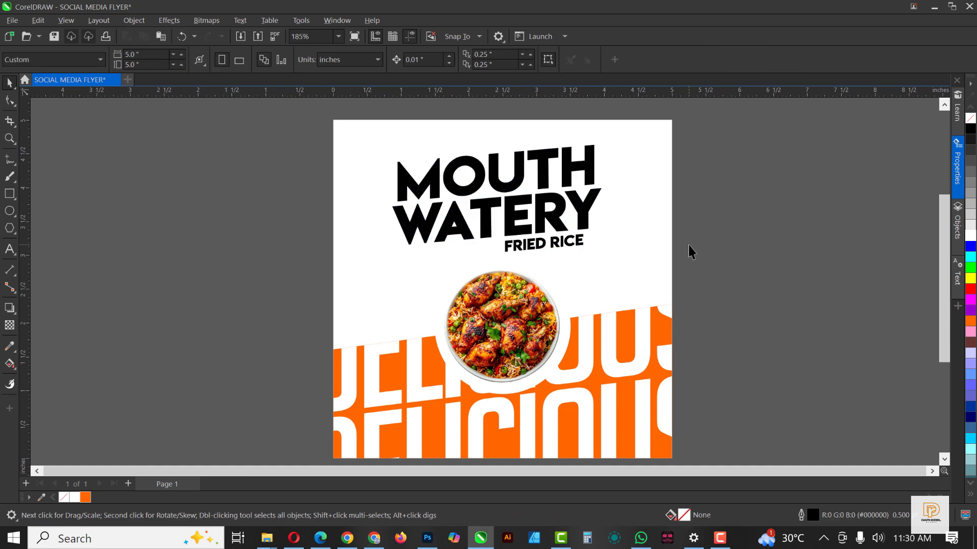
# Step: Draw a closed four-sided wedge about 3.79 by 1.04 inches across the upper part of MOUTH with the Pen tool
pyautogui.click(507, 186)
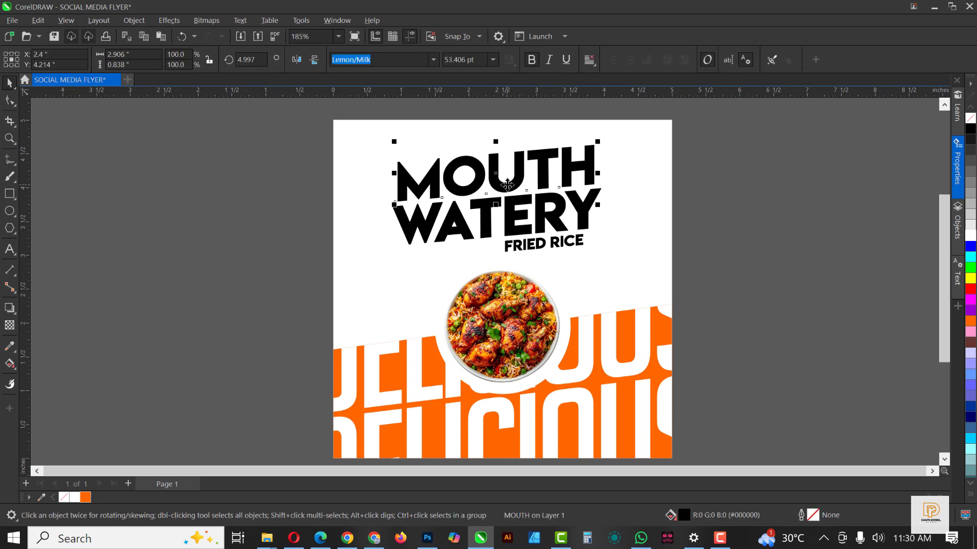
pyautogui.click(7, 163)
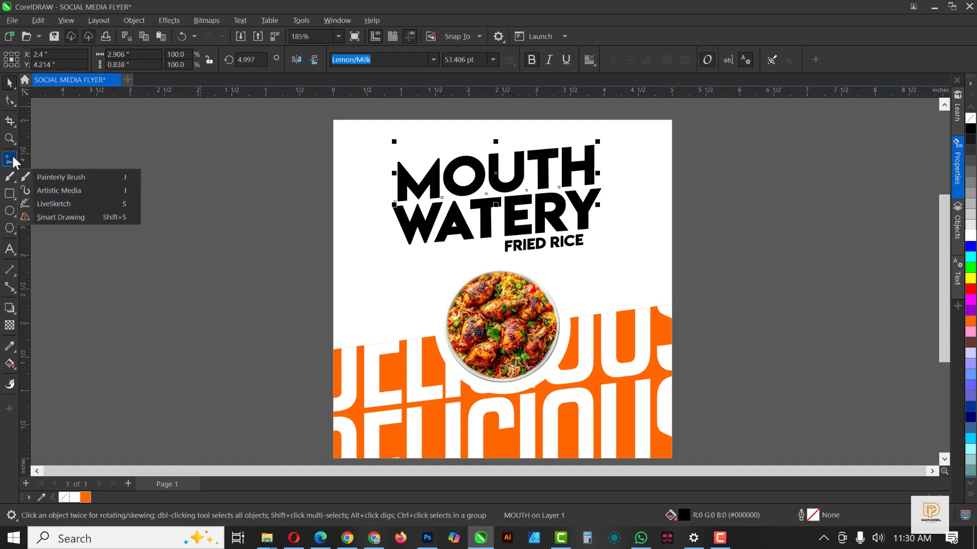
pyautogui.click(16, 161)
pyautogui.click(47, 202)
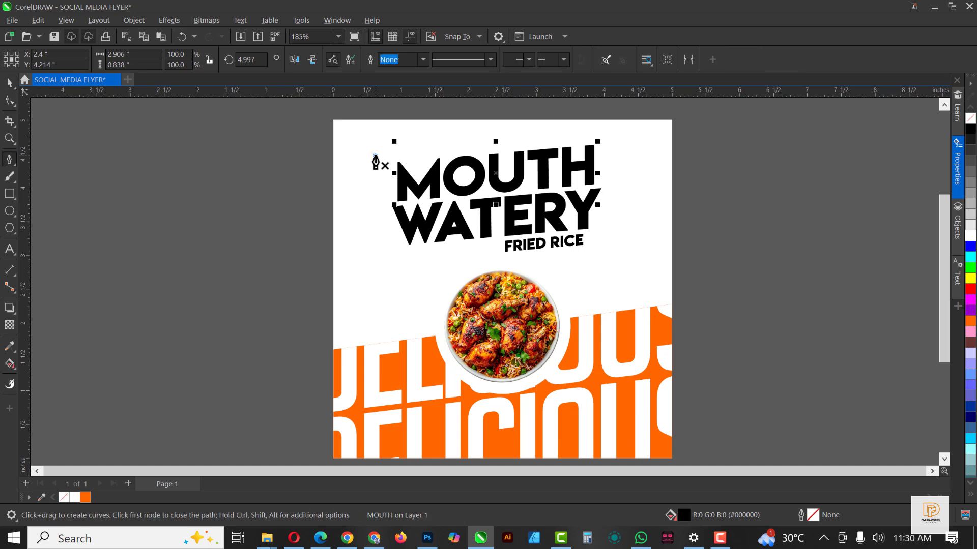
pyautogui.click(376, 156)
pyautogui.click(376, 195)
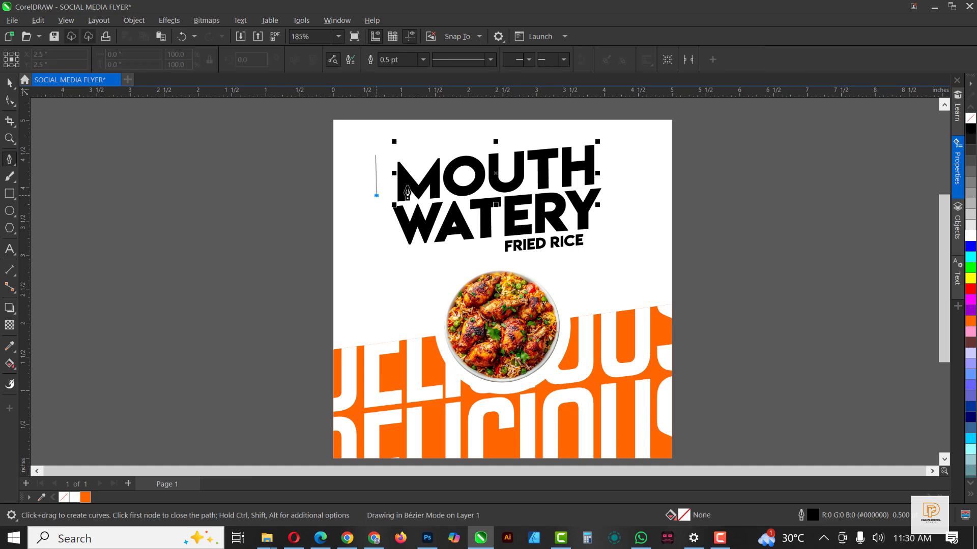
pyautogui.click(632, 138)
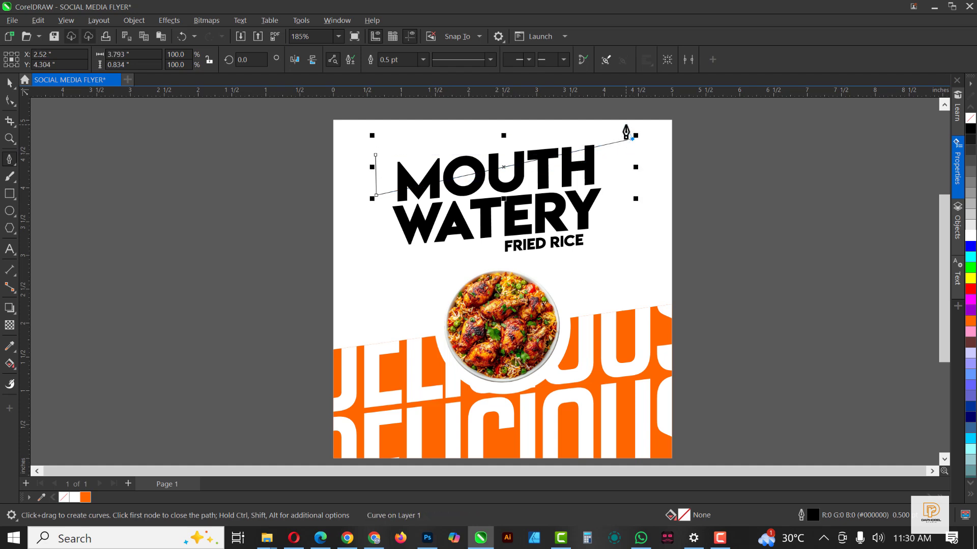
pyautogui.click(625, 124)
pyautogui.click(375, 154)
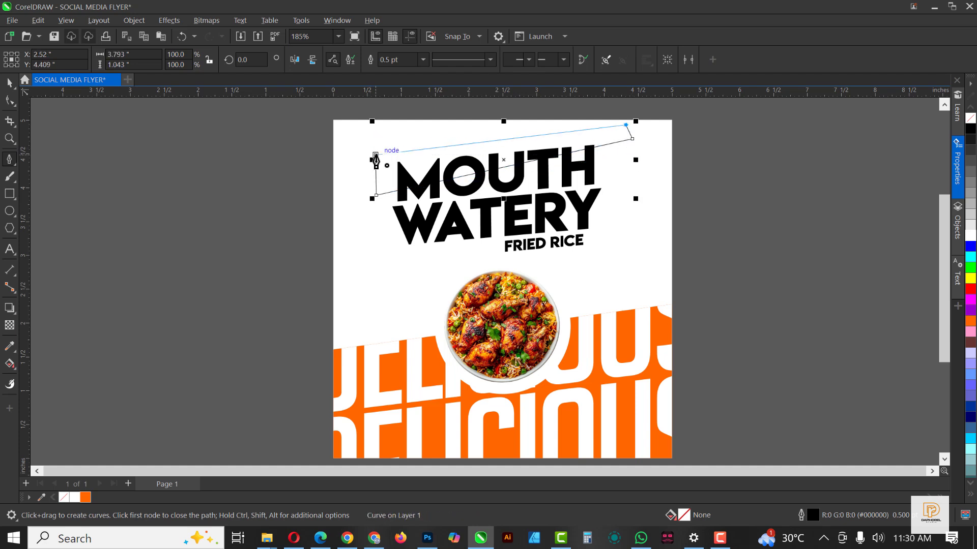
# Step: Fill the wedge with orange #FF6600 and set its outline to None
pyautogui.click(85, 498)
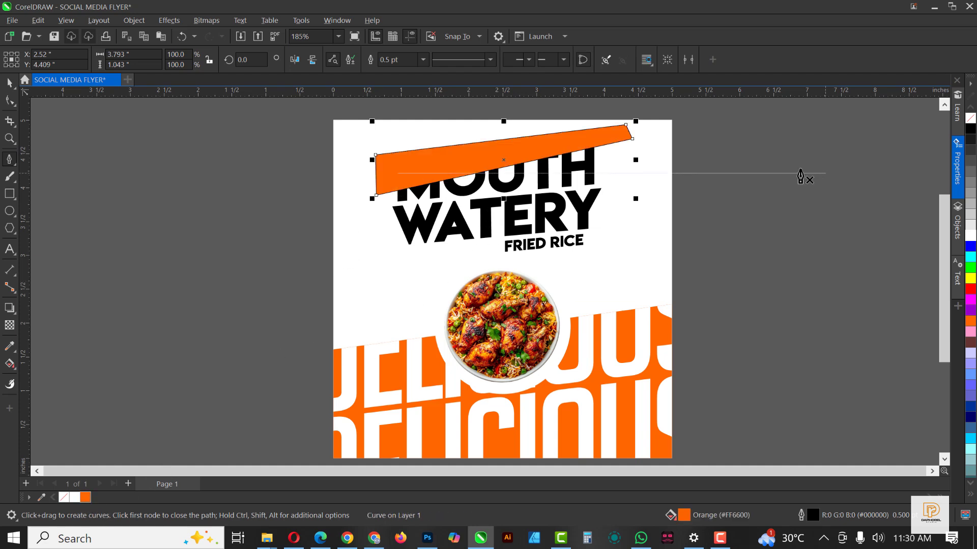
pyautogui.click(418, 60)
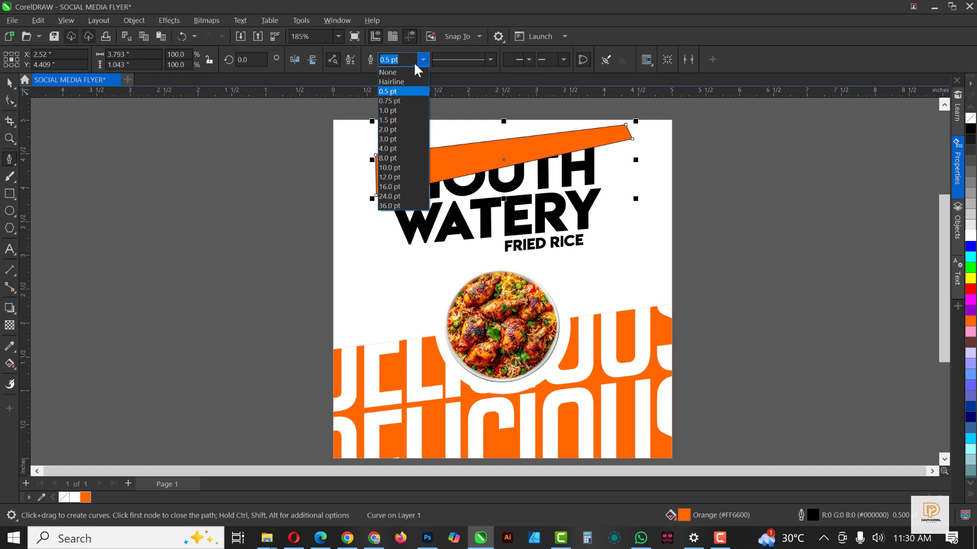
pyautogui.click(399, 74)
pyautogui.click(9, 82)
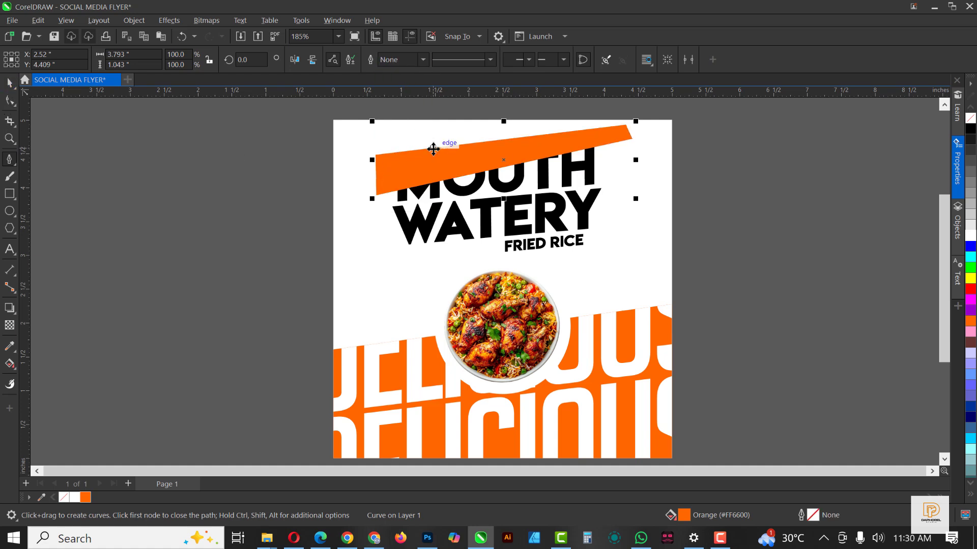
# Step: Move the orange wedge aside to the left of the page and PowerClip it inside the MOUTH text
pyautogui.moveTo(436, 160); pyautogui.dragTo(163, 160)
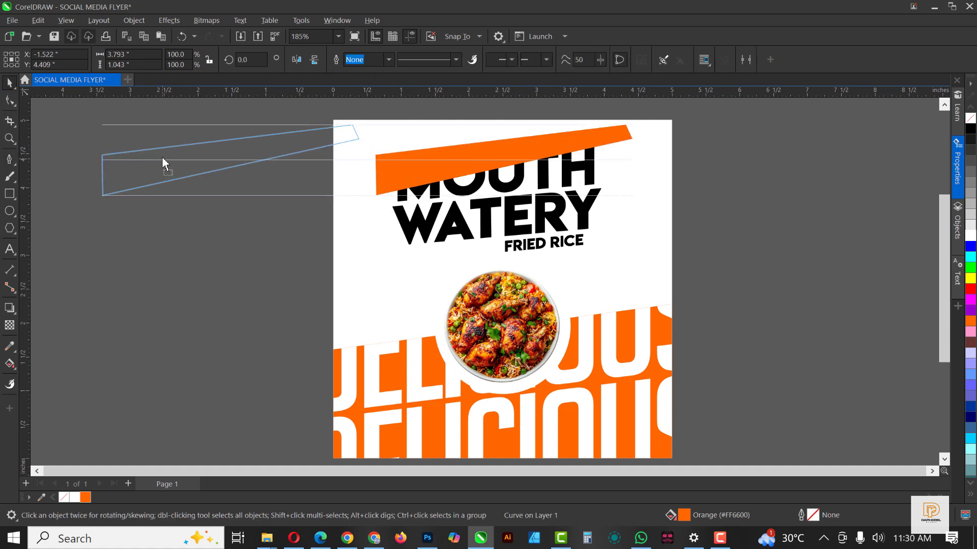
pyautogui.rightClick(227, 158)
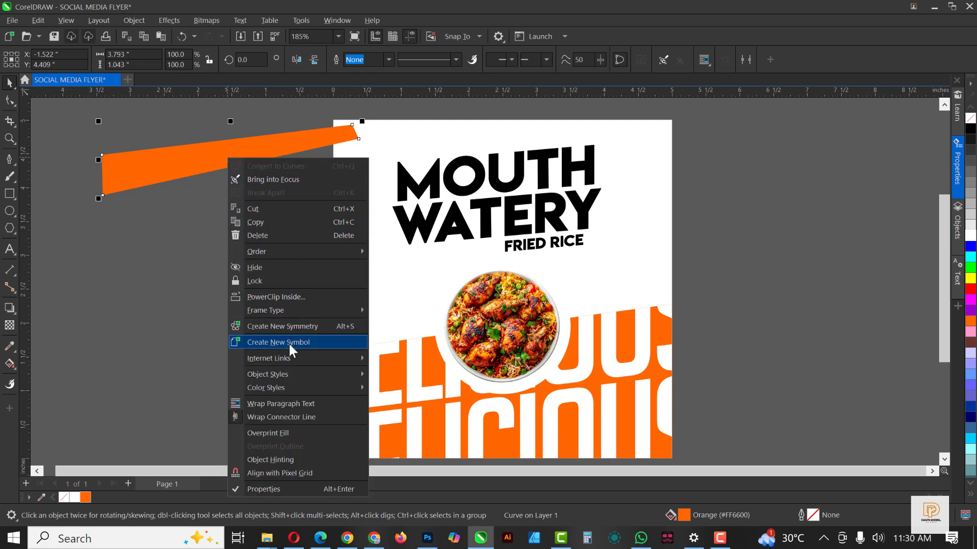
pyautogui.click(294, 296)
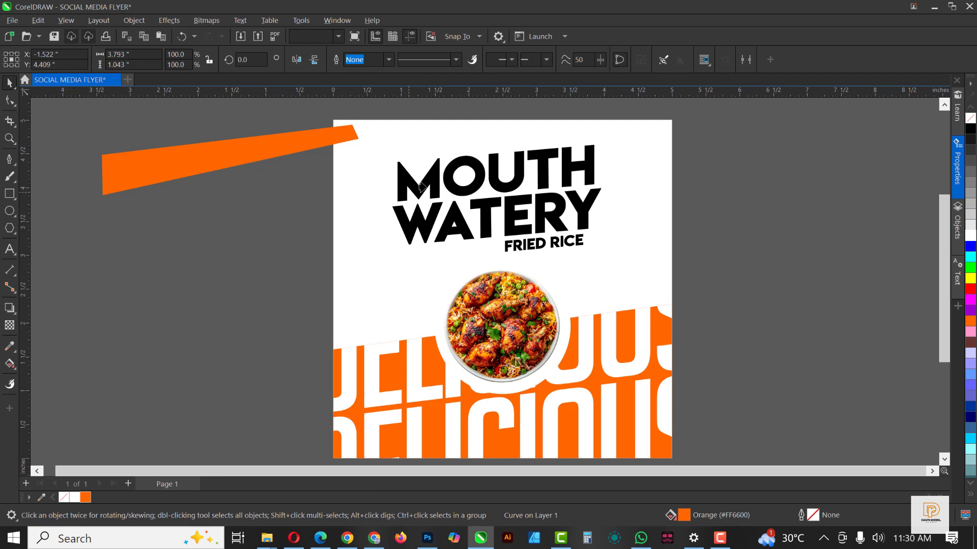
pyautogui.click(436, 177)
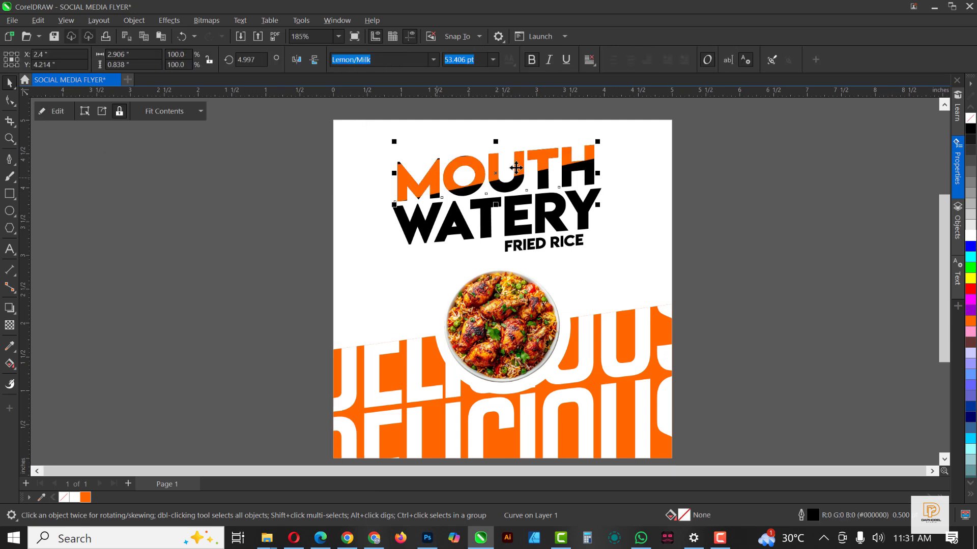
# Step: Edit the MOUTH text's PowerClip contents, shift the wedge upward so it covers only the letters' upper part, and finish editing
pyautogui.keyDown('ctrl'); pyautogui.click(476, 167); pyautogui.keyUp('ctrl')
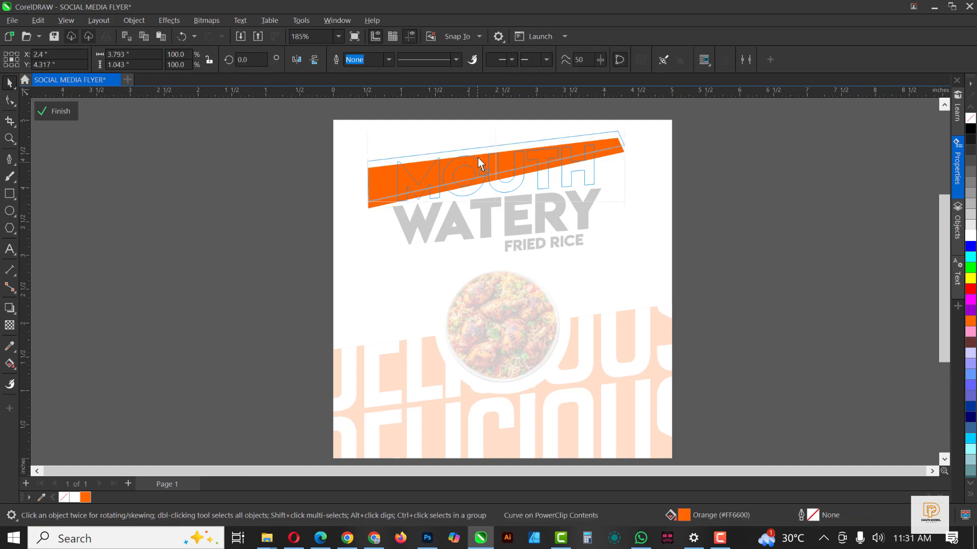
pyautogui.moveTo(478, 163); pyautogui.dragTo(474, 167)
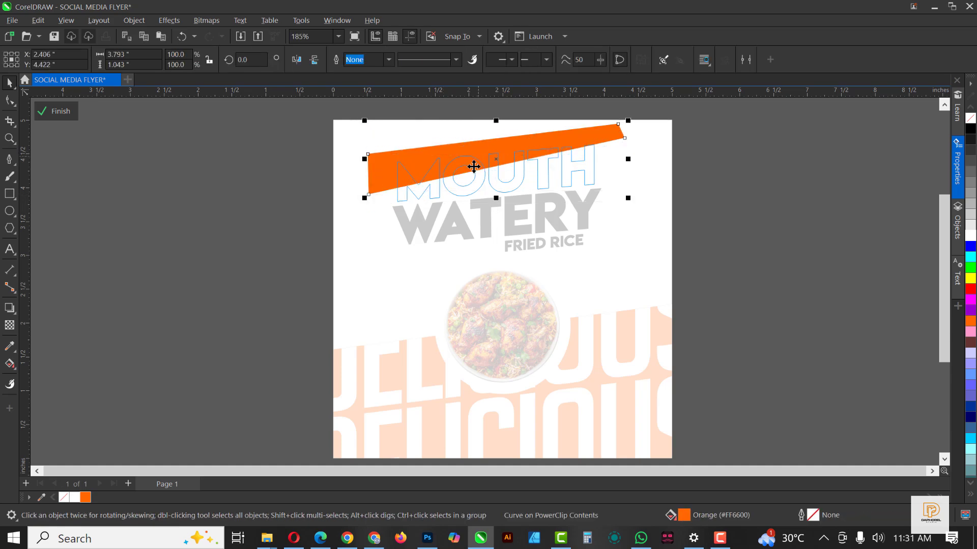
pyautogui.click(62, 120)
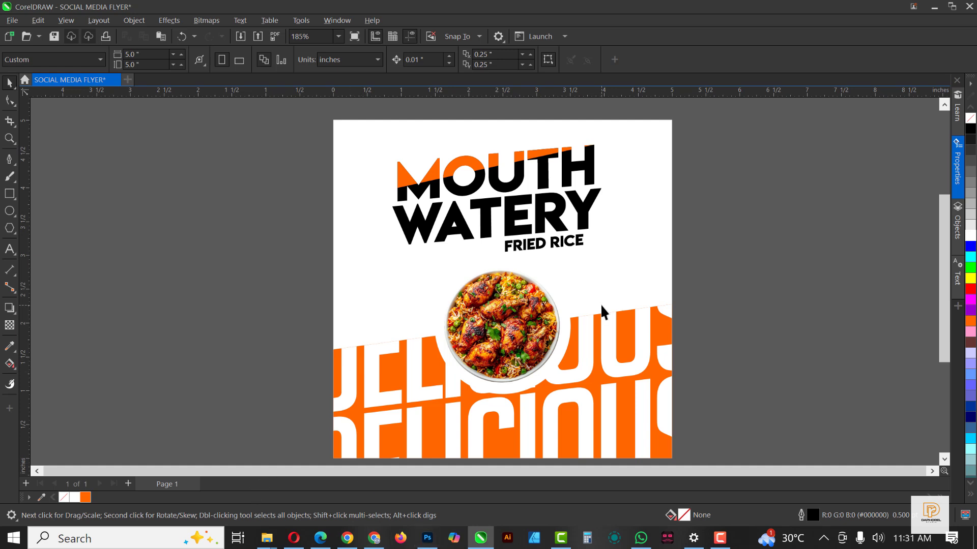
# Step: Switch to File Explorer and open the VECTORS folder inside CorelDraw Templates
pyautogui.click(268, 544)
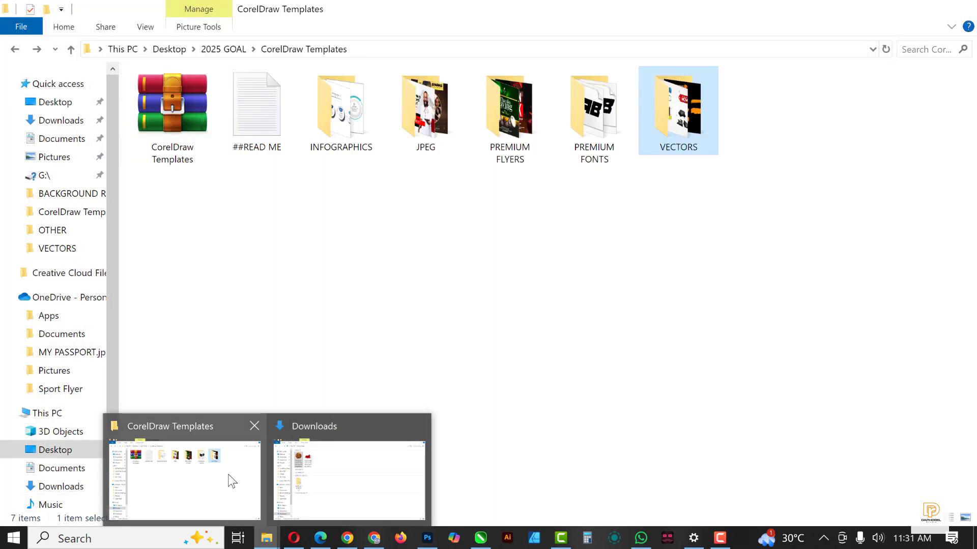
pyautogui.click(229, 481)
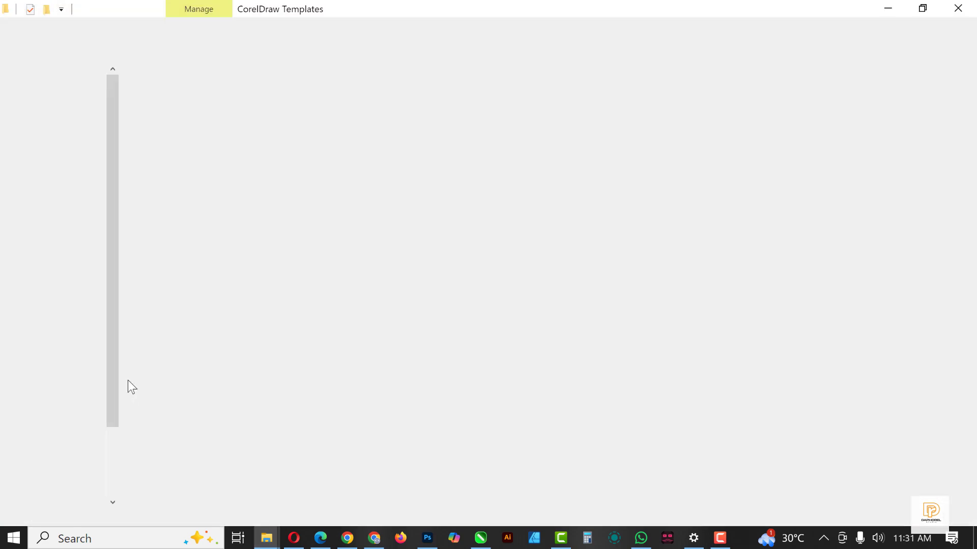
pyautogui.doubleClick(678, 122)
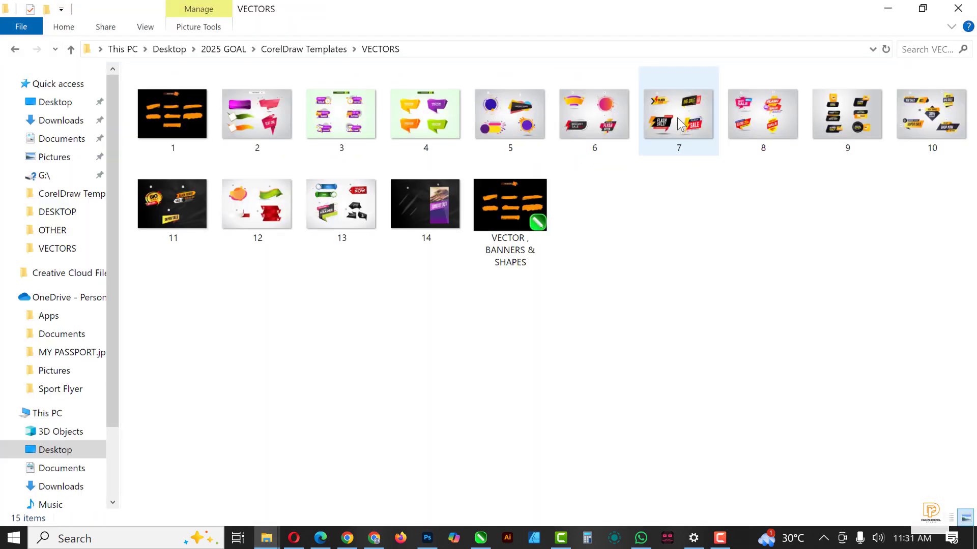
# Step: Return to the VECTORS folder and open the VECTOR , BANNERS & SHAPES drawing in CorelDRAW
pyautogui.click(15, 49)
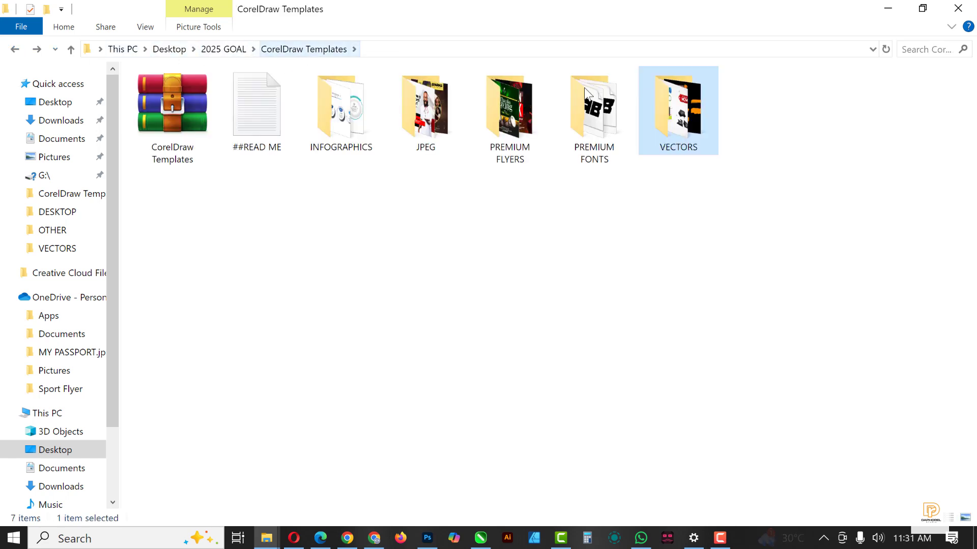
pyautogui.doubleClick(681, 113)
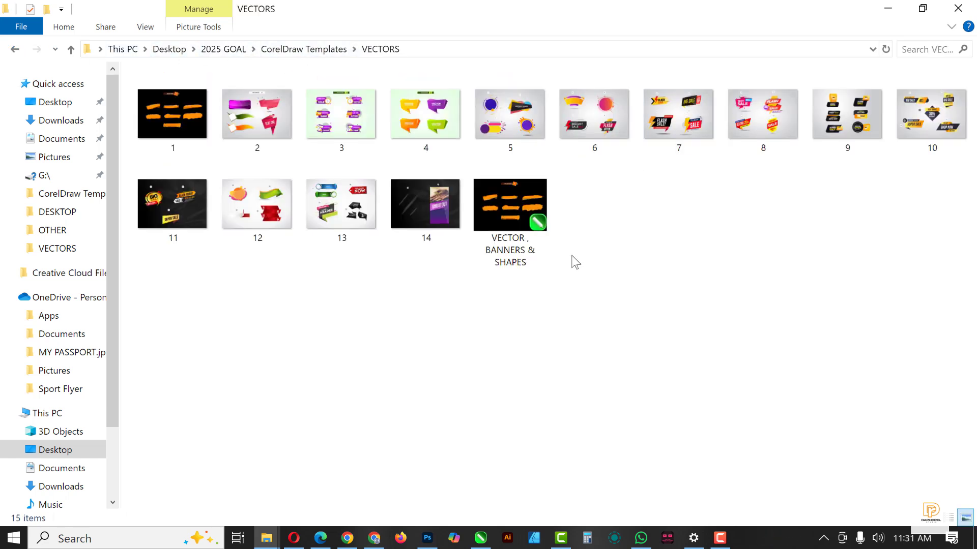
pyautogui.doubleClick(508, 194)
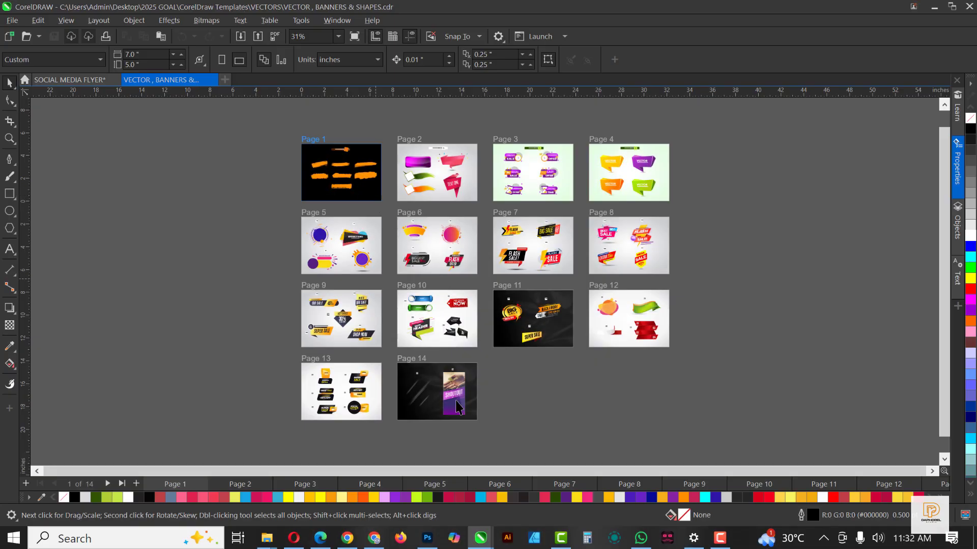
# Step: Try moving the round pink-orange gradient graphic on page 6 aside, and undo that move
pyautogui.scroll(2, 492, 271)
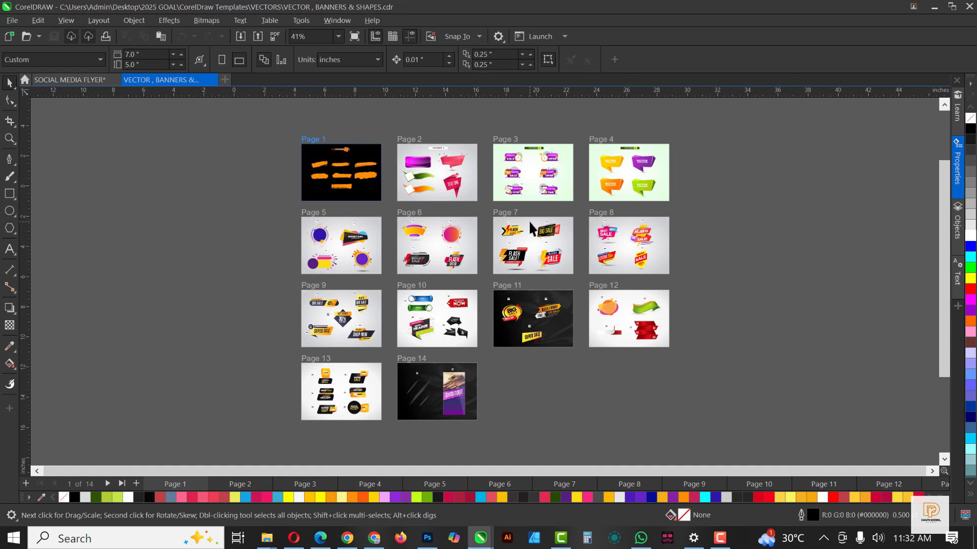
pyautogui.scroll(1, 531, 228)
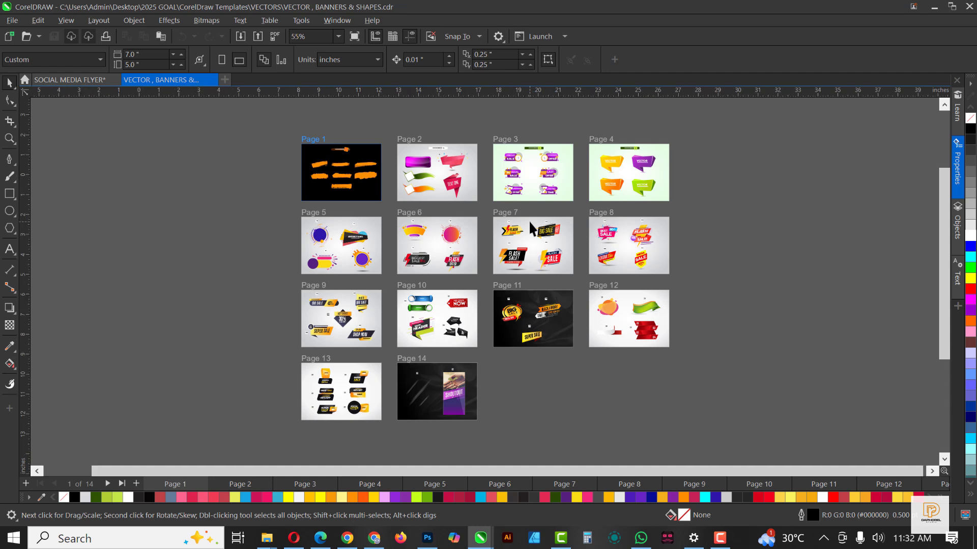
pyautogui.scroll(1, 371, 229)
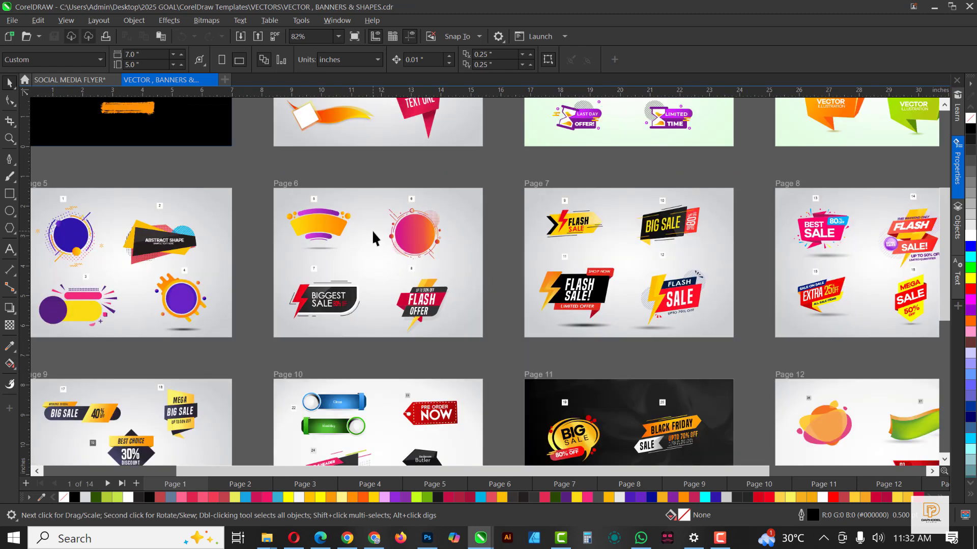
pyautogui.click(421, 231)
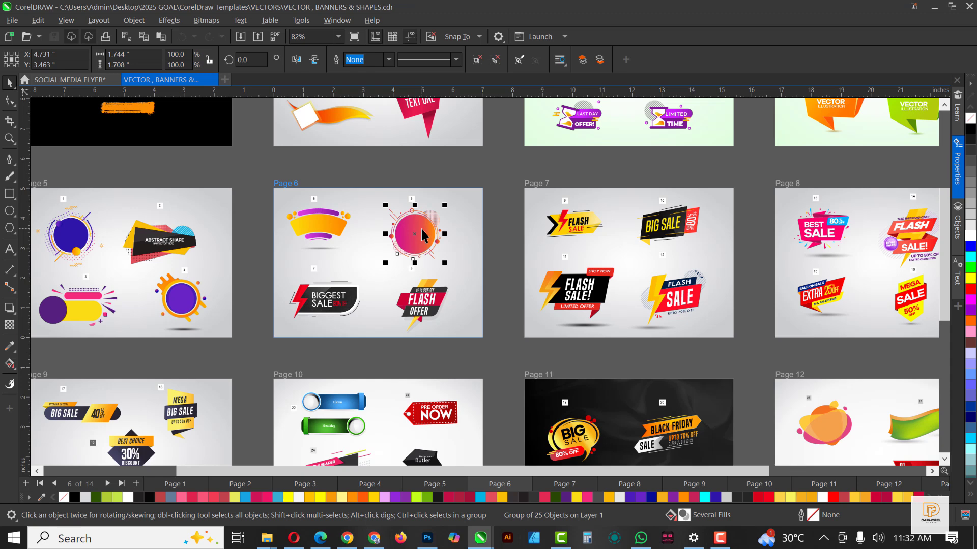
pyautogui.moveTo(419, 256); pyautogui.dragTo(486, 253)
pyautogui.hotkey('ctrl', 'z')
pyautogui.click(586, 226)
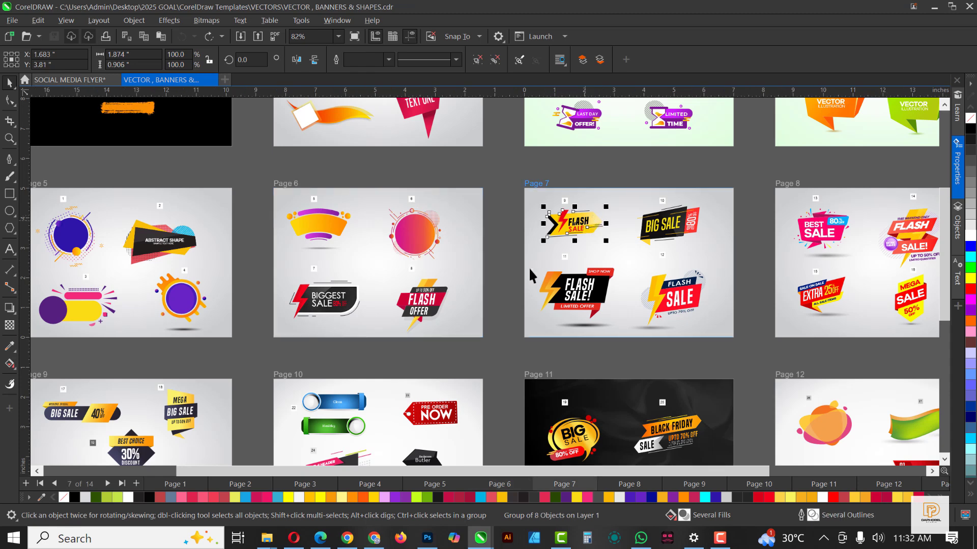
# Step: Copy the round gradient ring graphic from page 6 into the SOCIAL MEDIA FLYER document and enlarge it around the rice bowl to about 2.31 inches wide
pyautogui.click(421, 237)
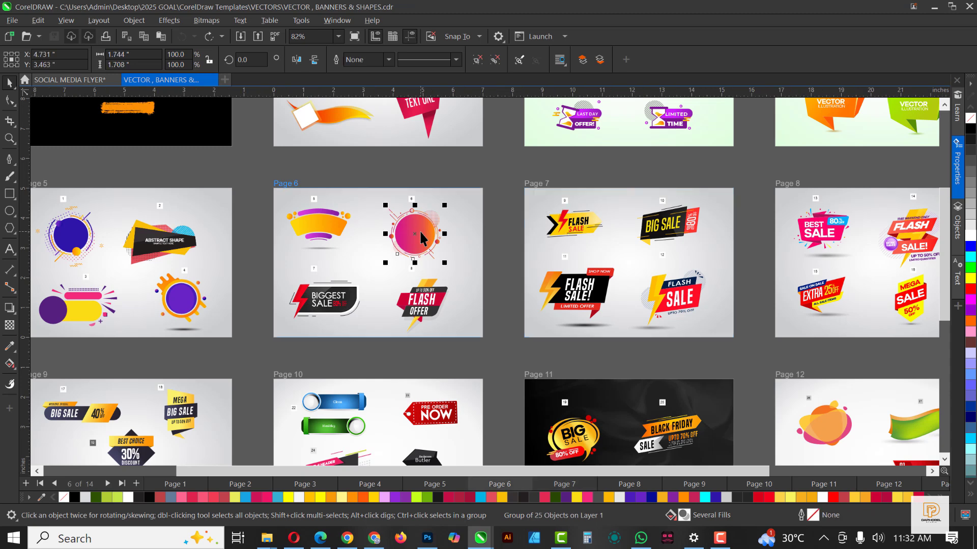
pyautogui.click(65, 80)
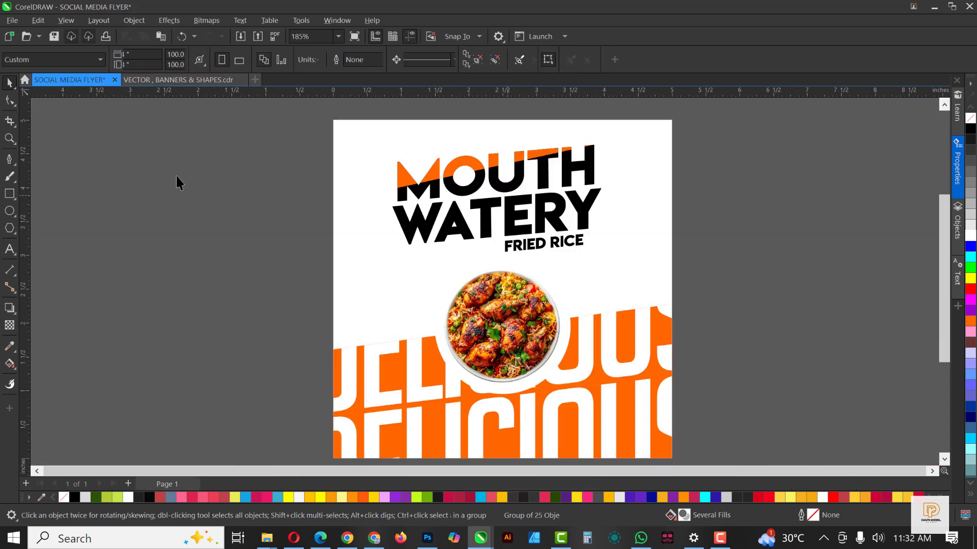
pyautogui.hotkey('ctrl', 'v')
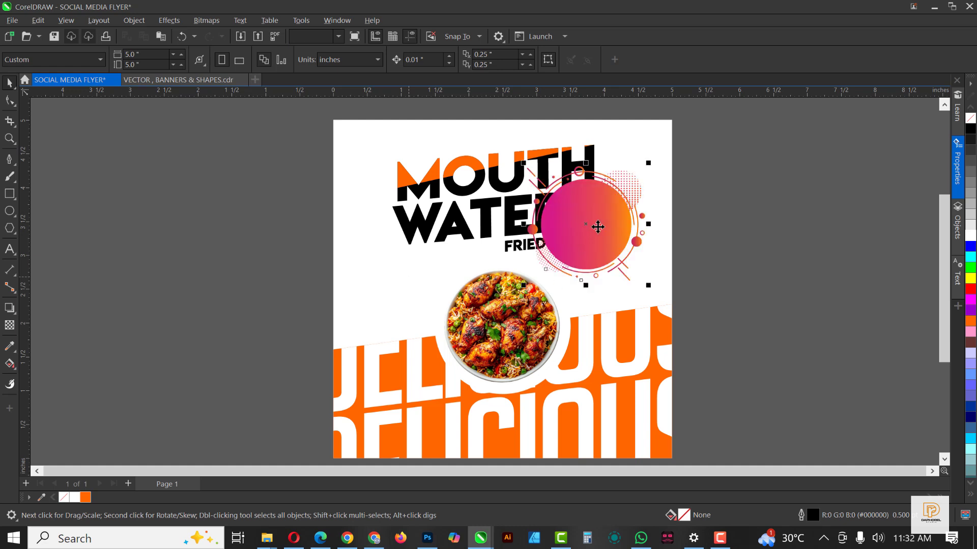
pyautogui.moveTo(597, 227); pyautogui.dragTo(512, 371)
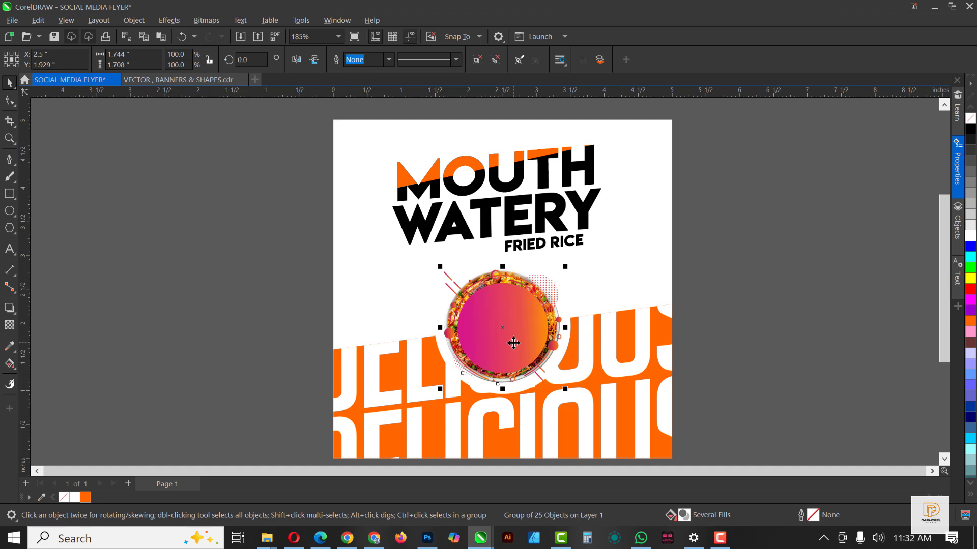
pyautogui.moveTo(565, 388); pyautogui.dragTo(584, 415)
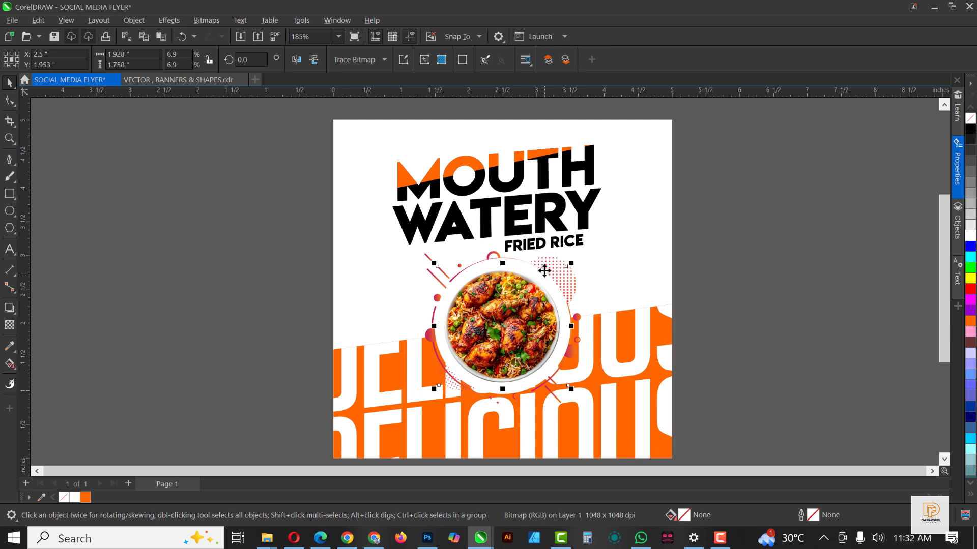
# Step: Shrink the white circle behind the rice bowl about its centre to about 1.76 inches across
pyautogui.keyDown('ctrl'); pyautogui.click(523, 260); pyautogui.keyUp('ctrl')
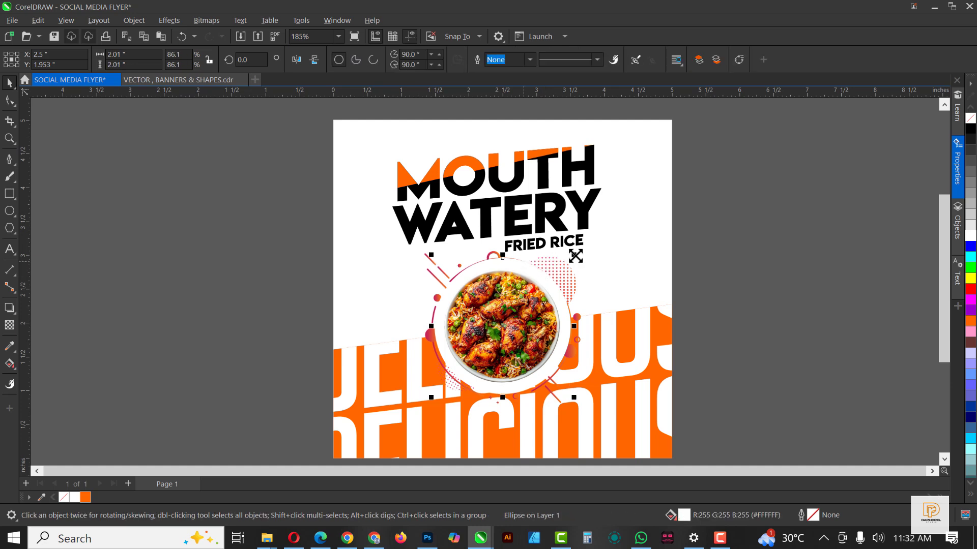
pyautogui.moveTo(574, 255); pyautogui.dragTo(567, 259)
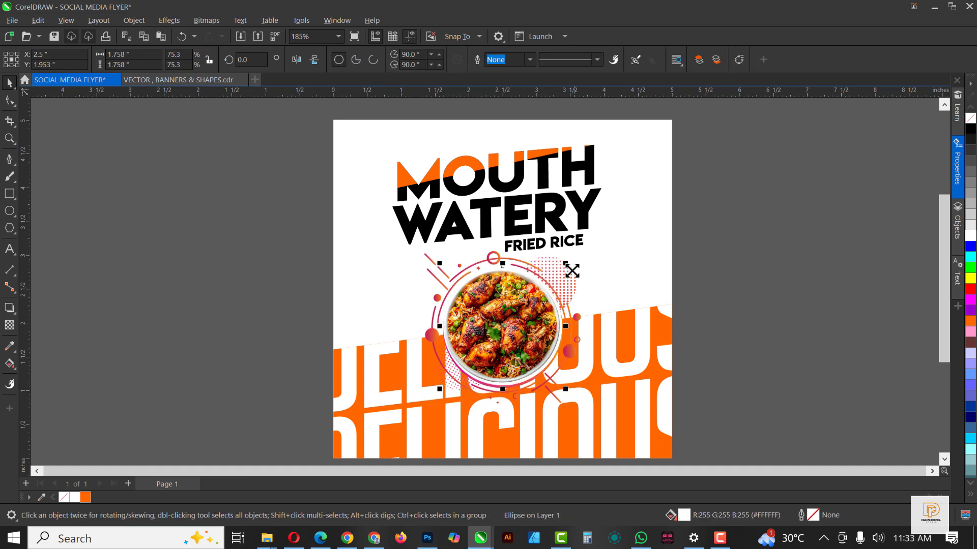
pyautogui.scroll(-3, 583, 257)
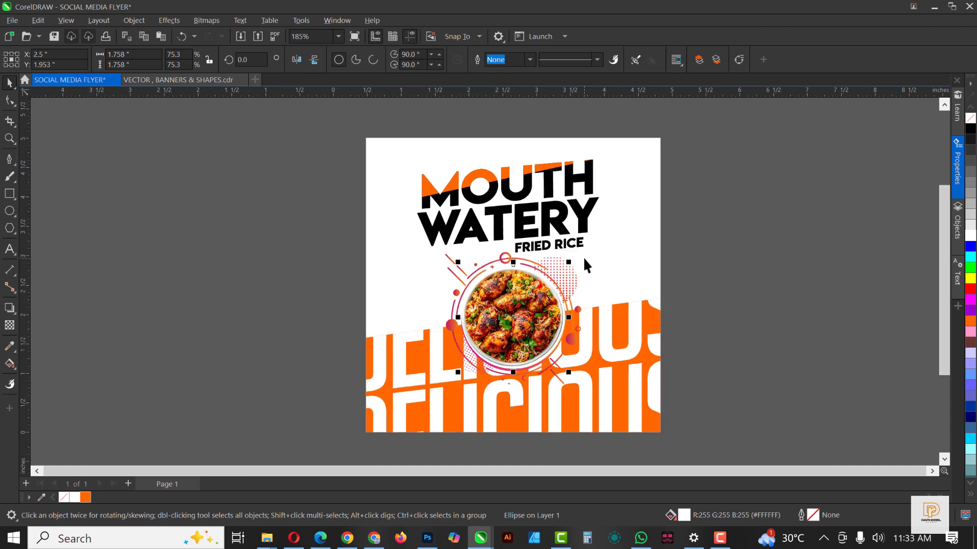
pyautogui.scroll(4, 584, 260)
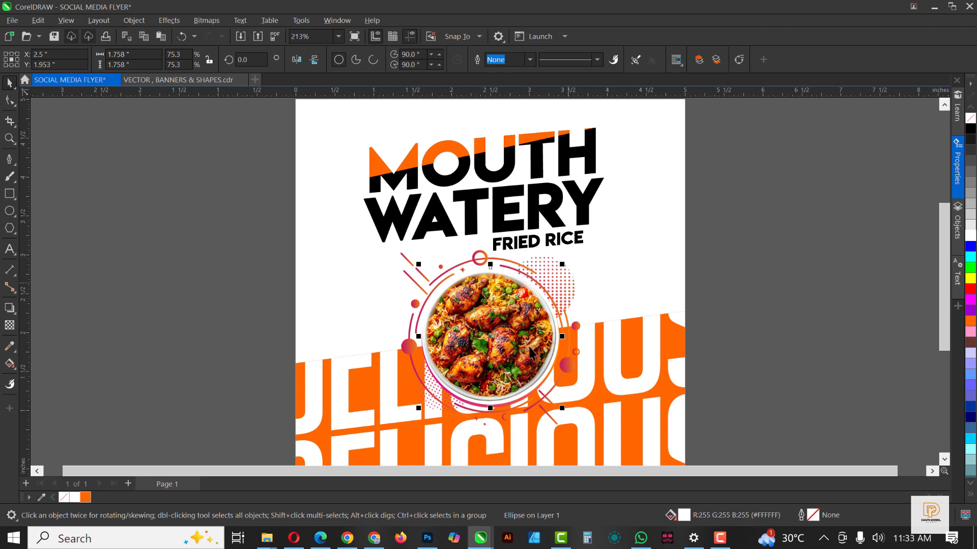
pyautogui.scroll(2, 538, 292)
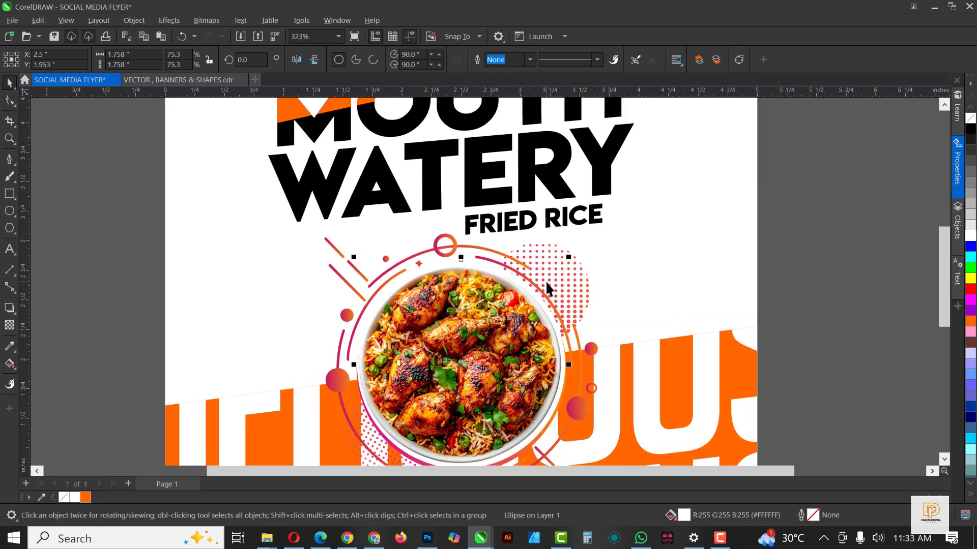
pyautogui.scroll(-3, 532, 258)
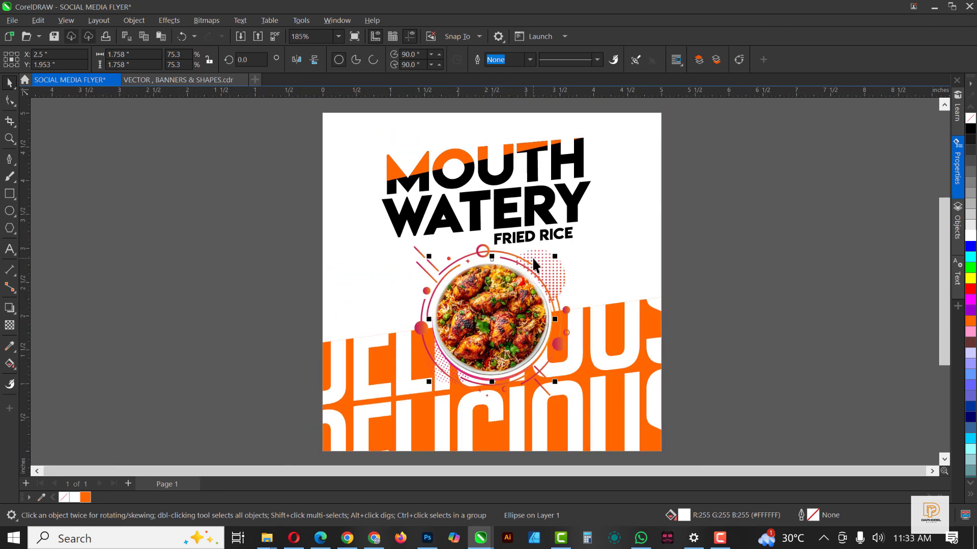
# Step: Select the rice bowl, its white circle and the ring graphic together and enlarge them about their centre to about 2.46 inches wide
pyautogui.moveTo(747, 218); pyautogui.dragTo(373, 387)
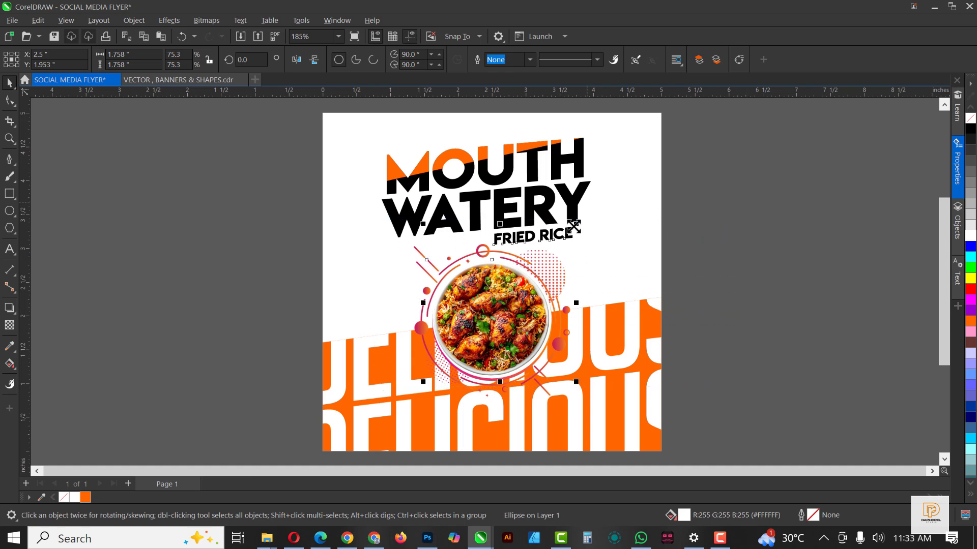
pyautogui.moveTo(494, 280); pyautogui.dragTo(494, 294)
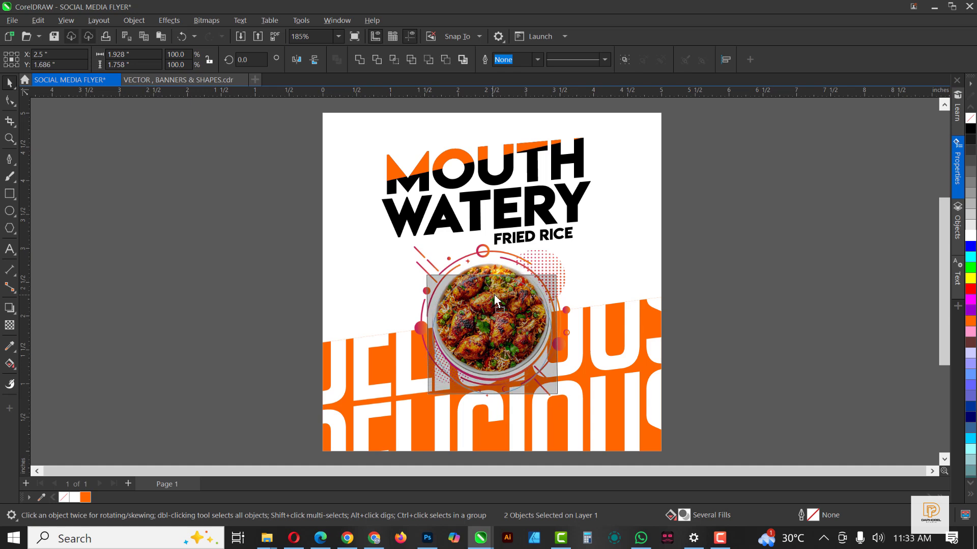
pyautogui.hotkey('ctrl', 'z')
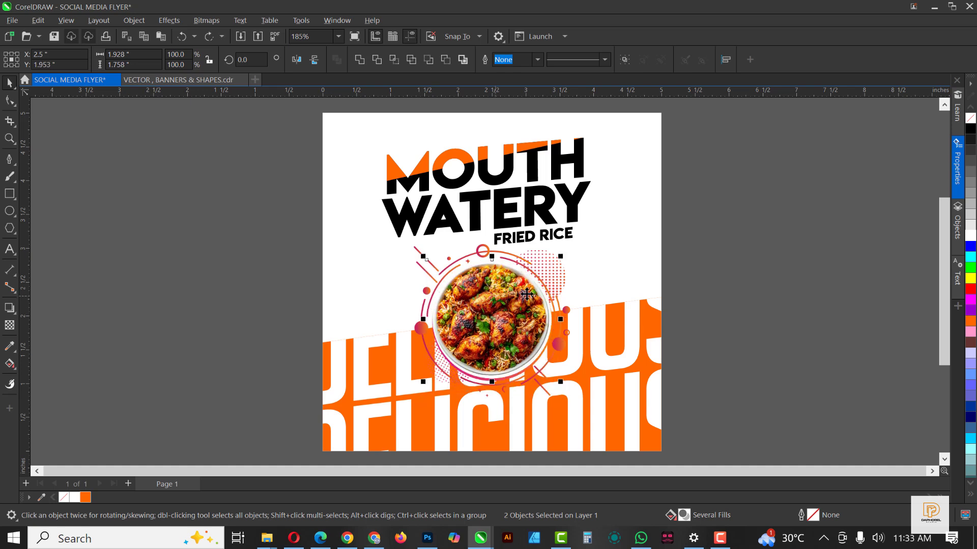
pyautogui.keyDown('shift'); pyautogui.click(481, 251); pyautogui.keyUp('shift')
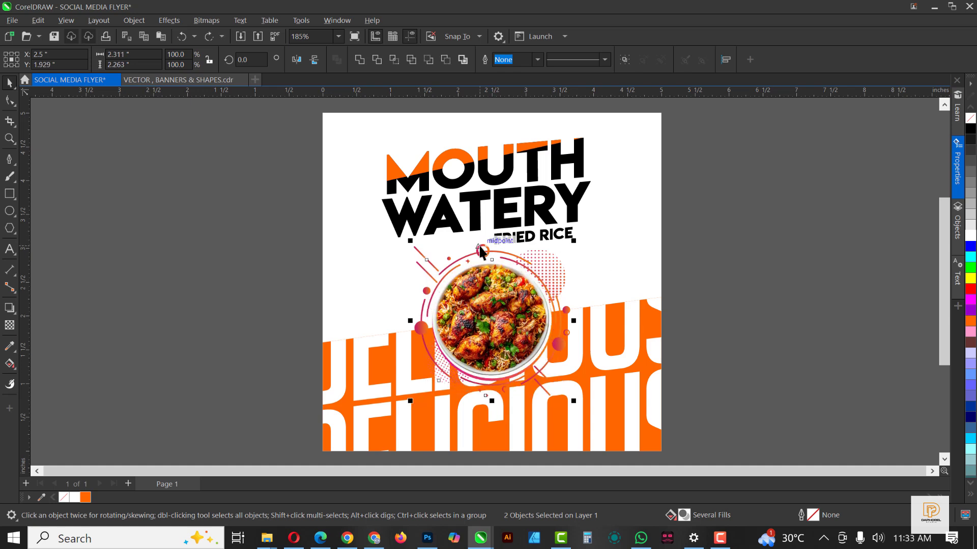
pyautogui.moveTo(410, 306); pyautogui.dragTo(387, 321)
pyautogui.hotkey('ctrl', 'z')
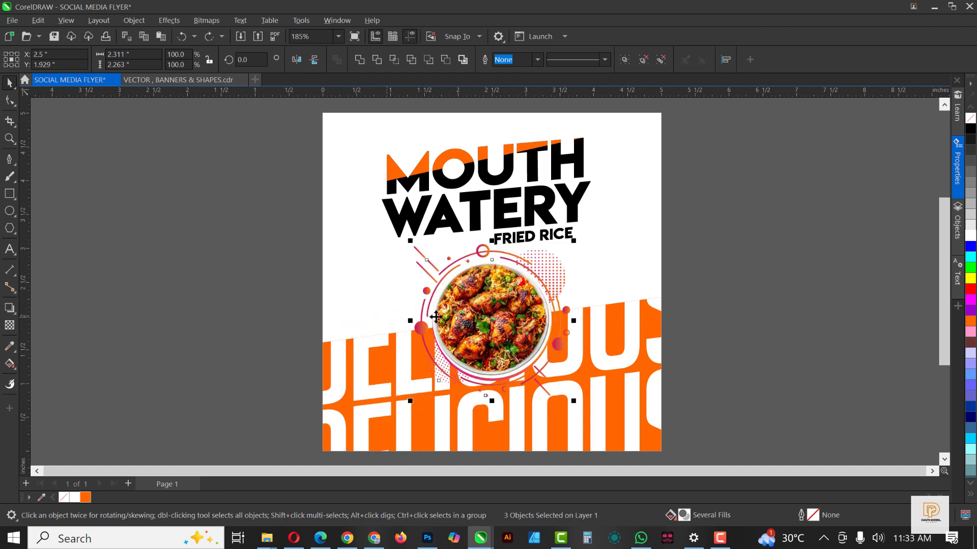
pyautogui.moveTo(578, 240); pyautogui.dragTo(591, 234)
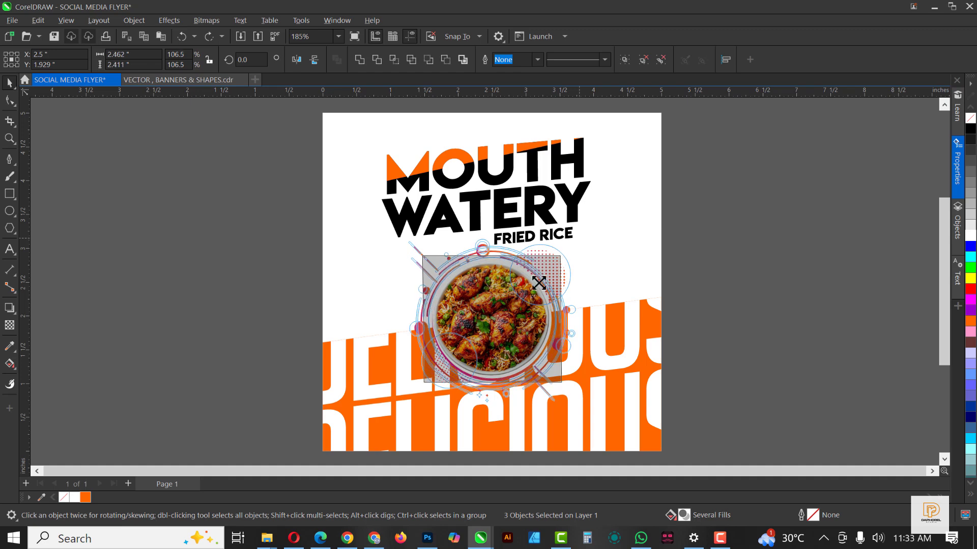
# Step: Lower the selected bowl artwork to a vertical position of about 1.61 inches and enlarge it to about 2.68 inches wide
pyautogui.moveTo(499, 284); pyautogui.dragTo(501, 297)
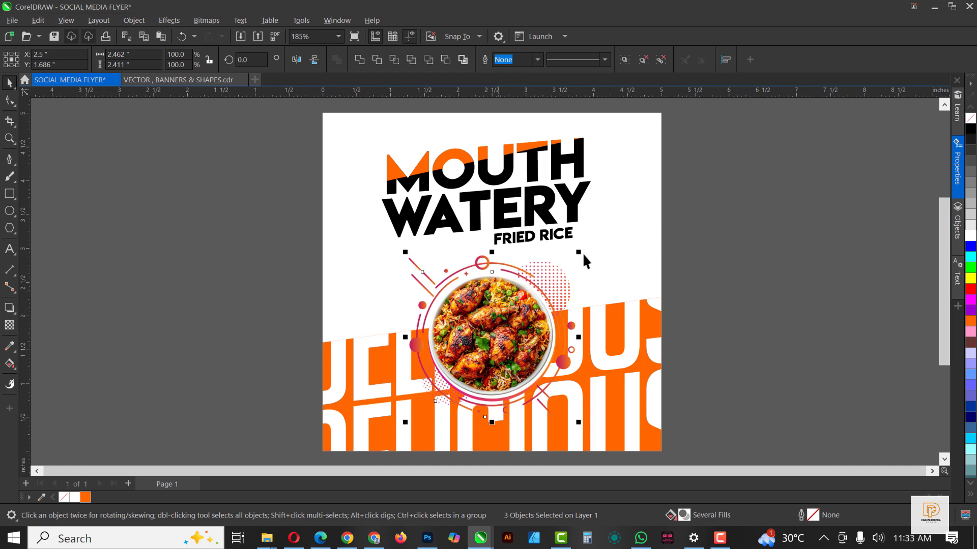
pyautogui.moveTo(579, 252); pyautogui.dragTo(591, 245)
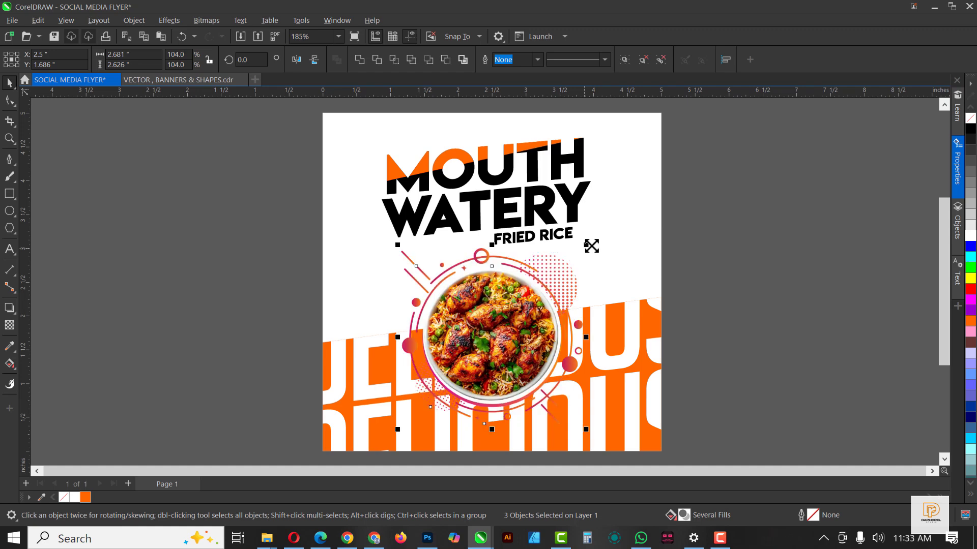
pyautogui.press('Down')
pyautogui.press('Down')
pyautogui.press('Down')
pyautogui.press('Down')
pyautogui.press('Down')
pyautogui.press('Down')
pyautogui.press('Down')
pyautogui.press('Down')
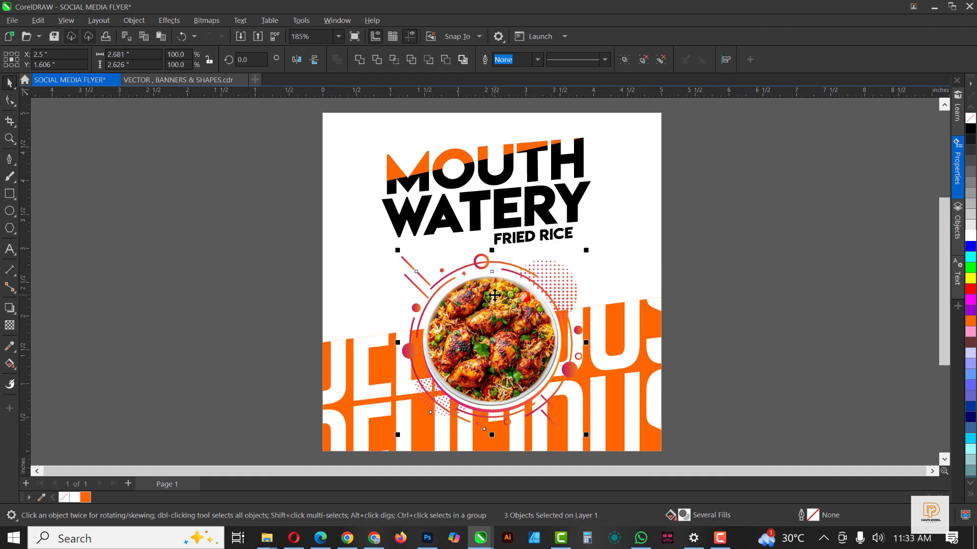
# Step: Group the rice bowl, its white circle and the ring graphic, undoing a trial move of the group off the page
pyautogui.rightClick(494, 295)
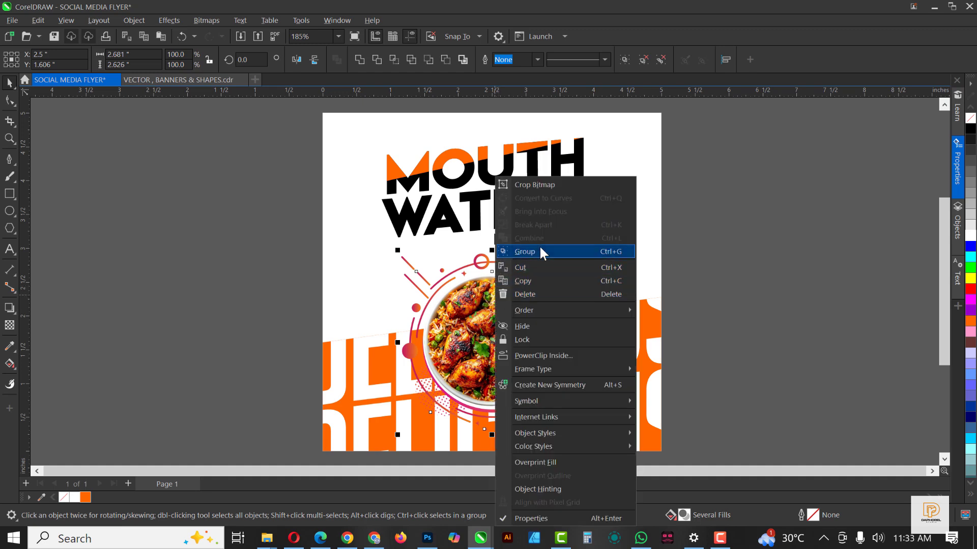
pyautogui.press('Escape')
pyautogui.hotkey('ctrl', 'g')
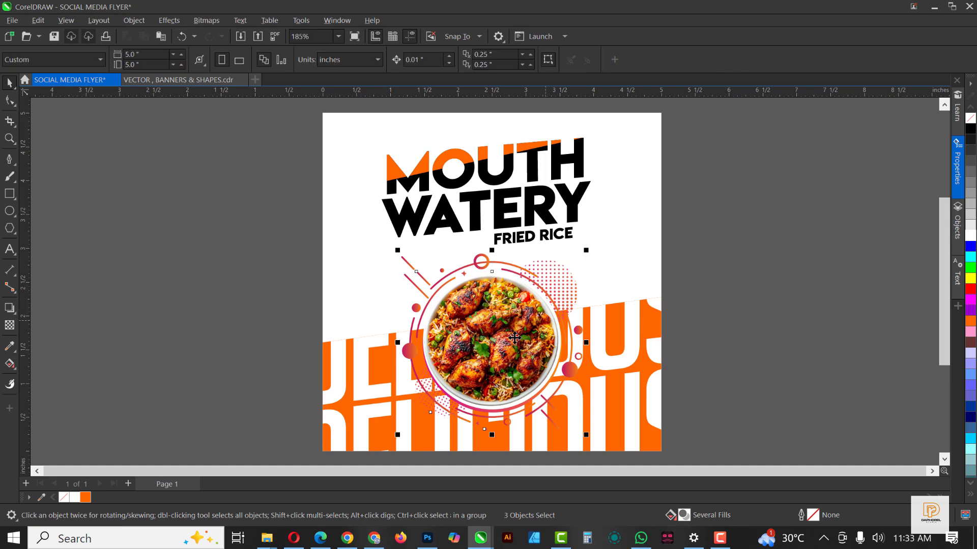
pyautogui.moveTo(516, 343); pyautogui.dragTo(275, 297)
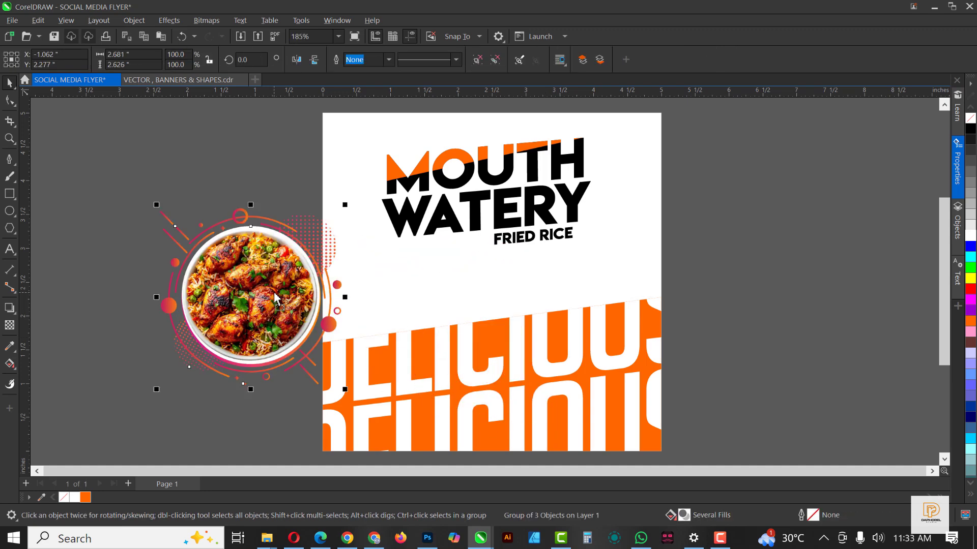
pyautogui.hotkey('ctrl', 'z')
pyautogui.click(785, 233)
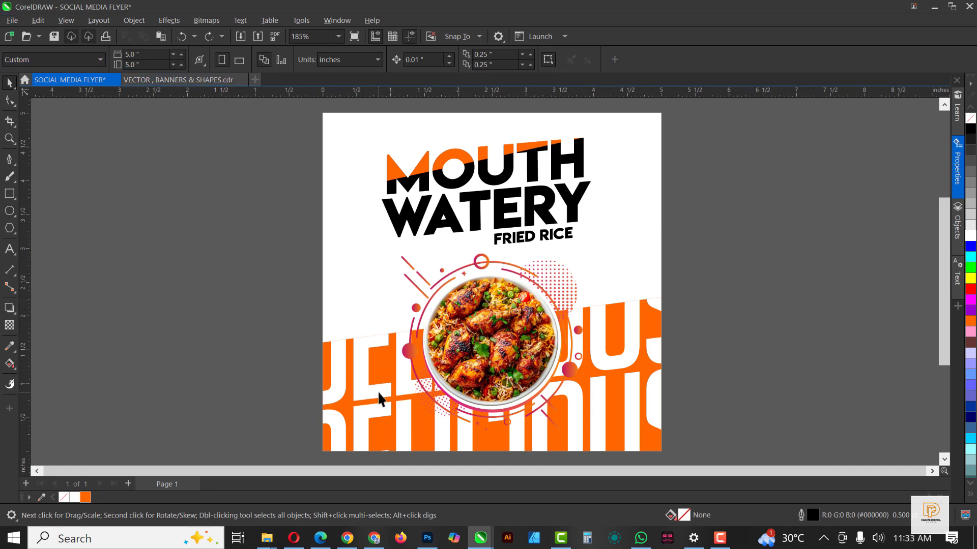
# Step: Switch to the Downloads folder in File Explorer and open the GRAPHICS BUNDLE 1.0 folder
pyautogui.click(267, 538)
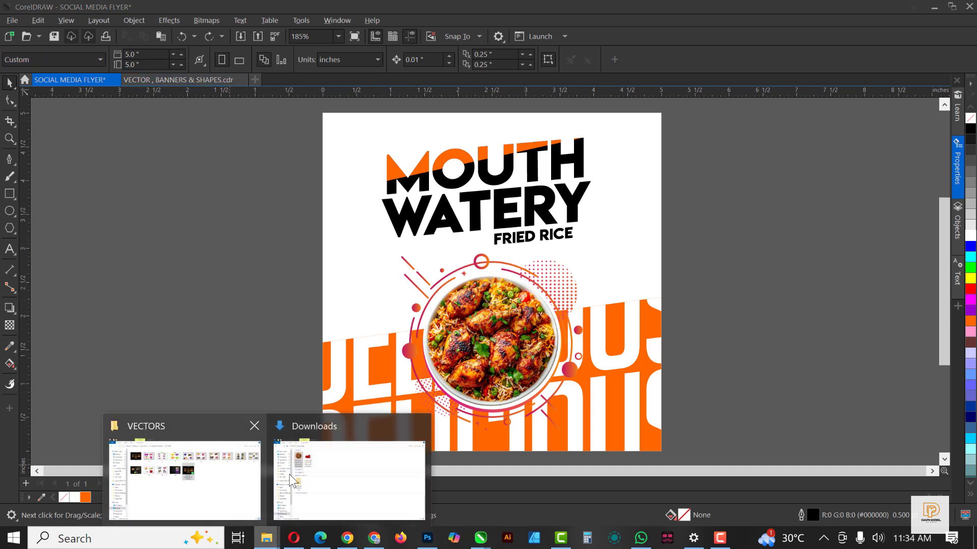
pyautogui.click(338, 470)
pyautogui.click(159, 292)
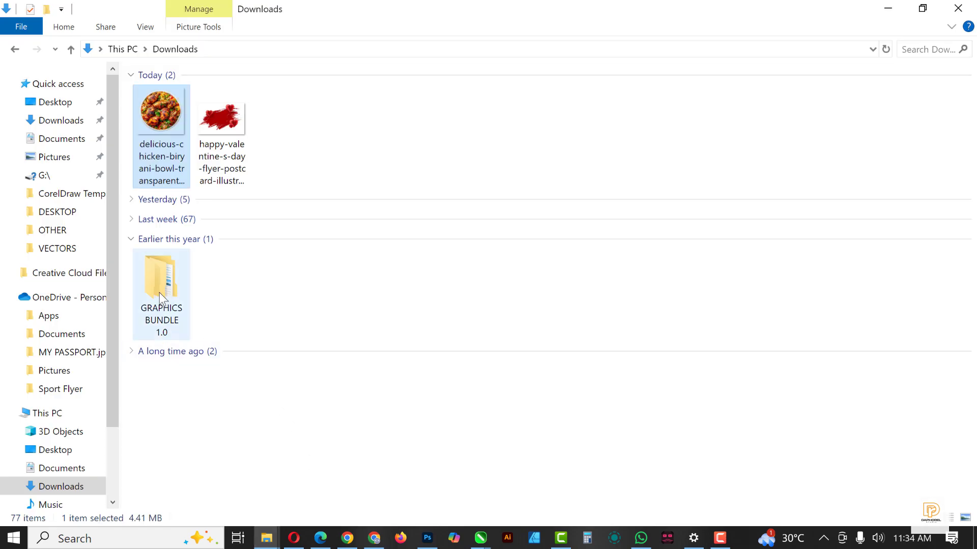
pyautogui.doubleClick(160, 292)
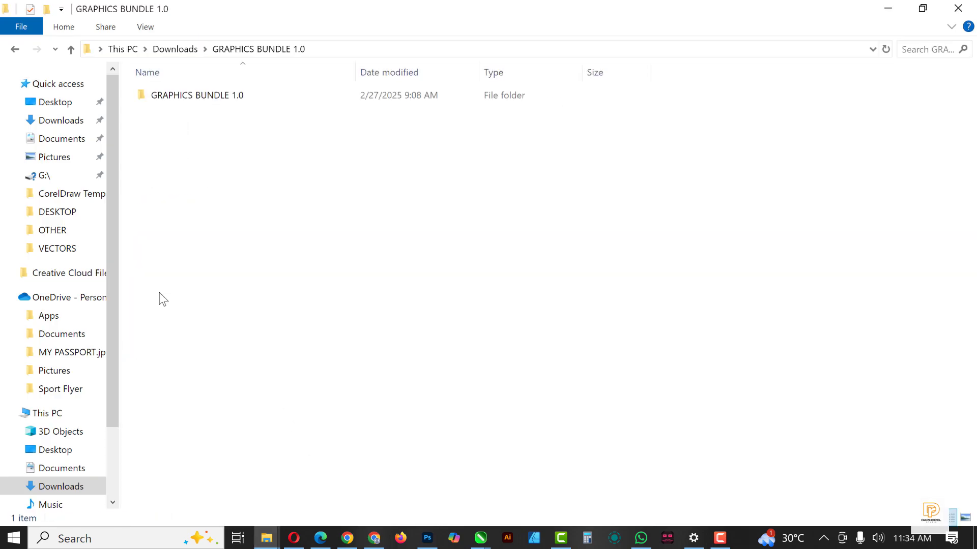
# Step: Open the inner GRAPHICS BUNDLE 1.0 folder and go into its nested PREMIUM PNG folders
pyautogui.doubleClick(202, 95)
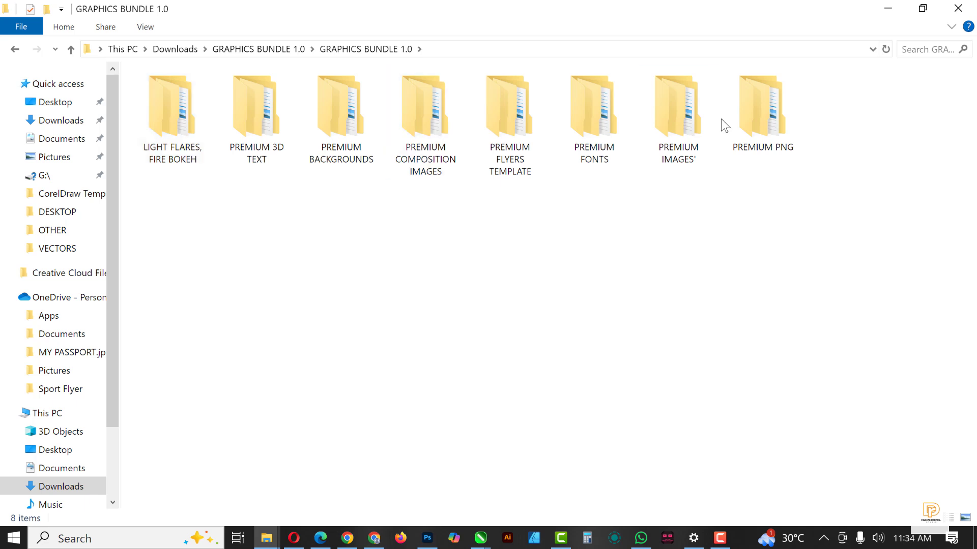
pyautogui.doubleClick(767, 122)
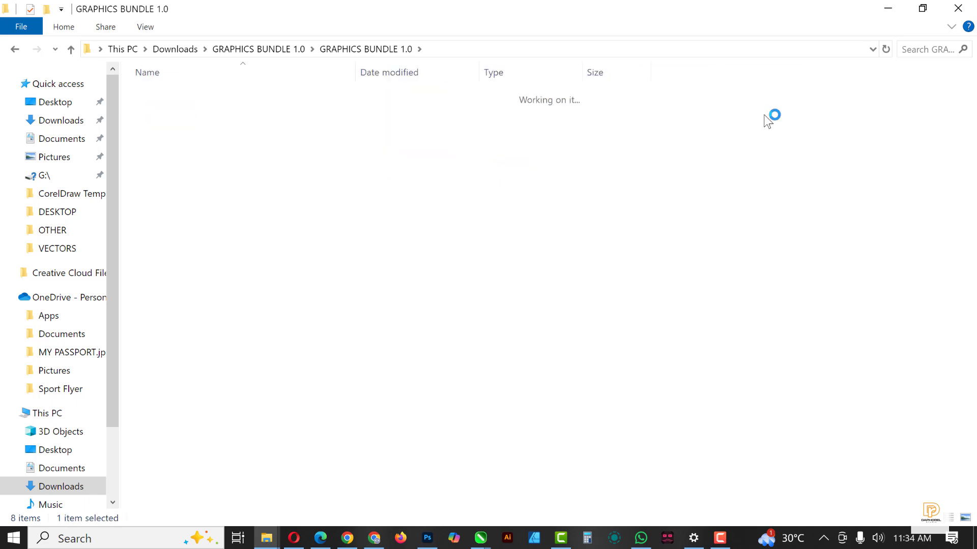
pyautogui.doubleClick(223, 104)
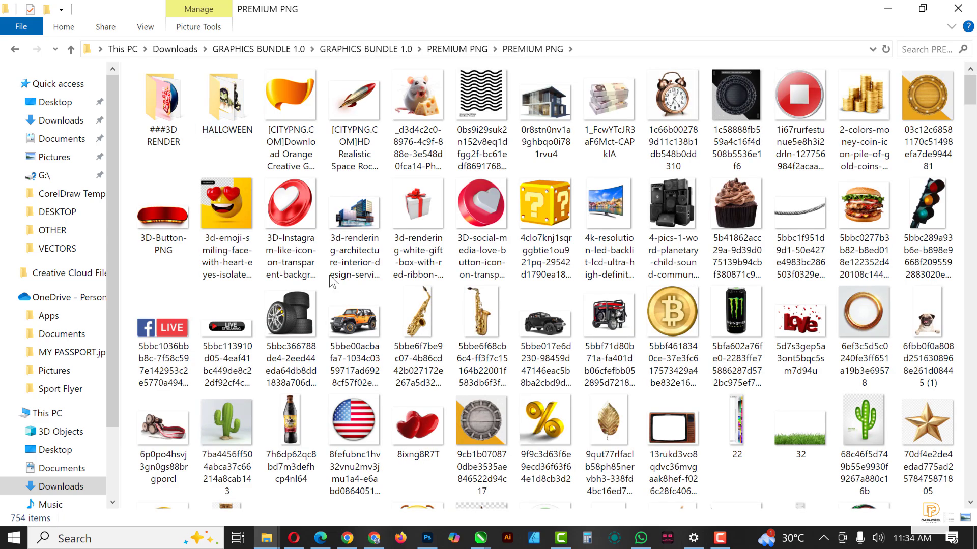
# Step: Bring the black-and-white triangle pattern PNG into the CorelDRAW flyer and shrink it to about 6.7 inches square beside the page
pyautogui.scroll(-3, 476, 336)
pyautogui.scroll(-3, 476, 336)
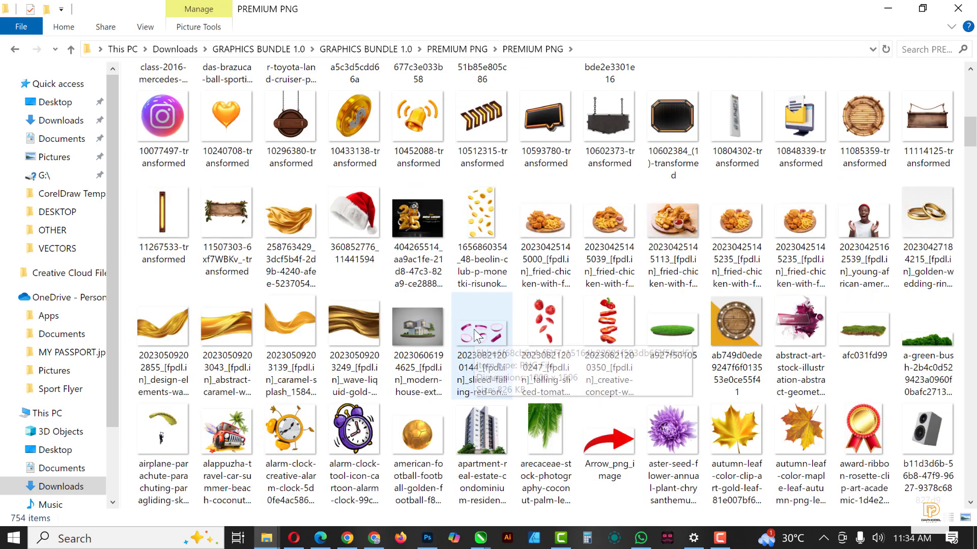
pyautogui.scroll(-3, 476, 336)
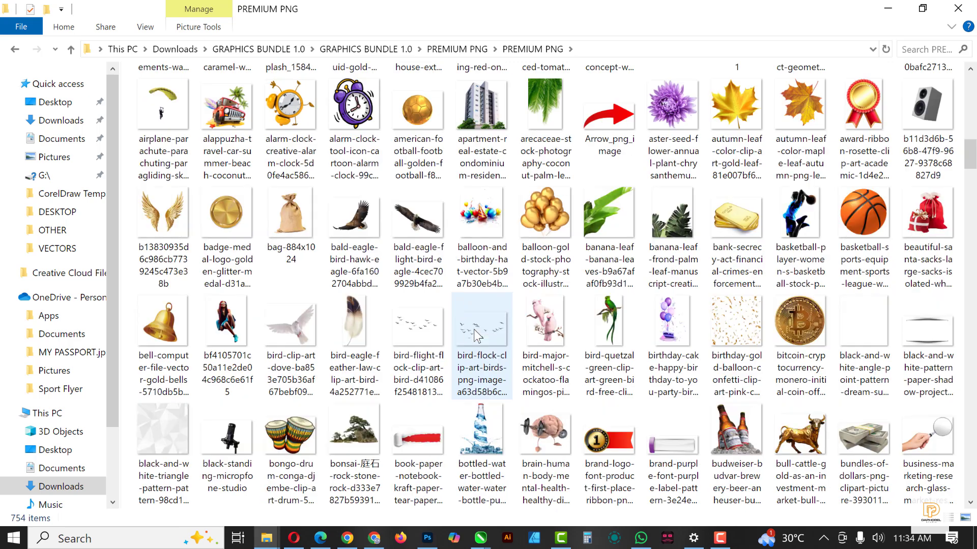
pyautogui.click(161, 431)
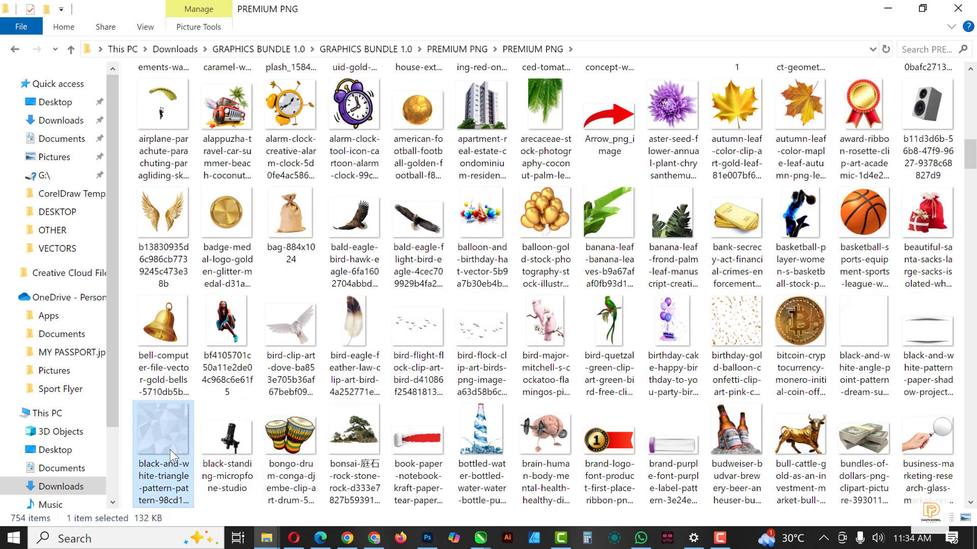
pyautogui.moveTo(171, 426); pyautogui.dragTo(199, 245)
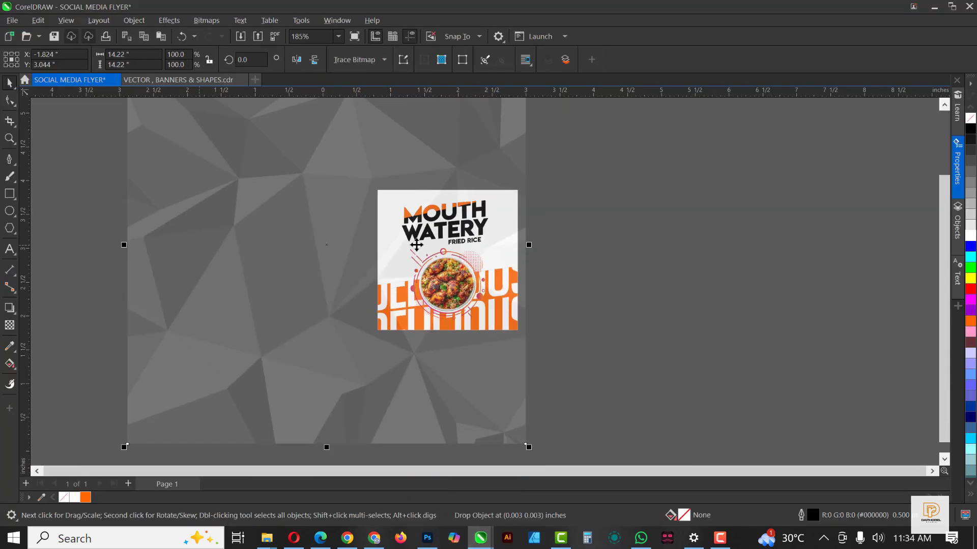
pyautogui.scroll(-5, 416, 245)
pyautogui.moveTo(430, 330); pyautogui.dragTo(475, 357)
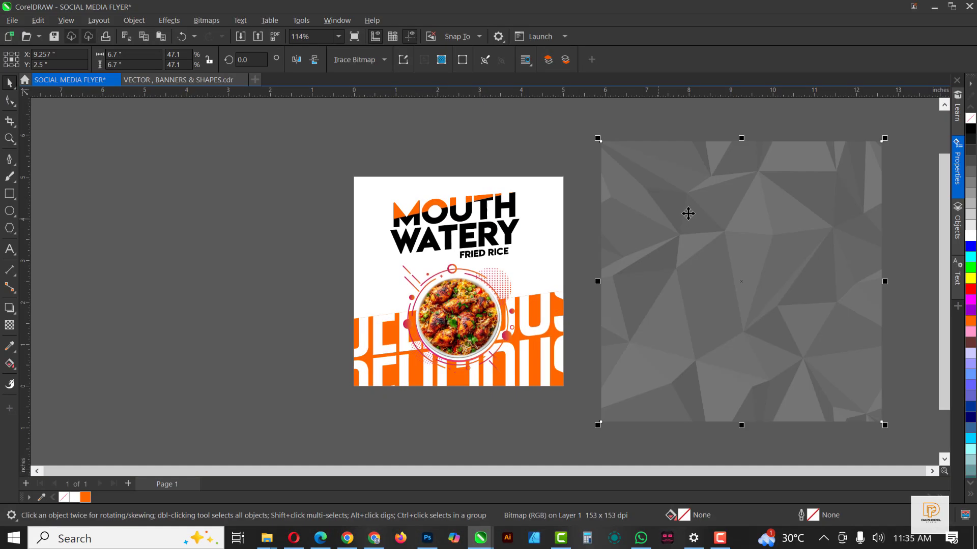
# Step: PowerClip the triangle pattern inside the flyer's white 5 by 5 inch background rectangle
pyautogui.rightClick(688, 213)
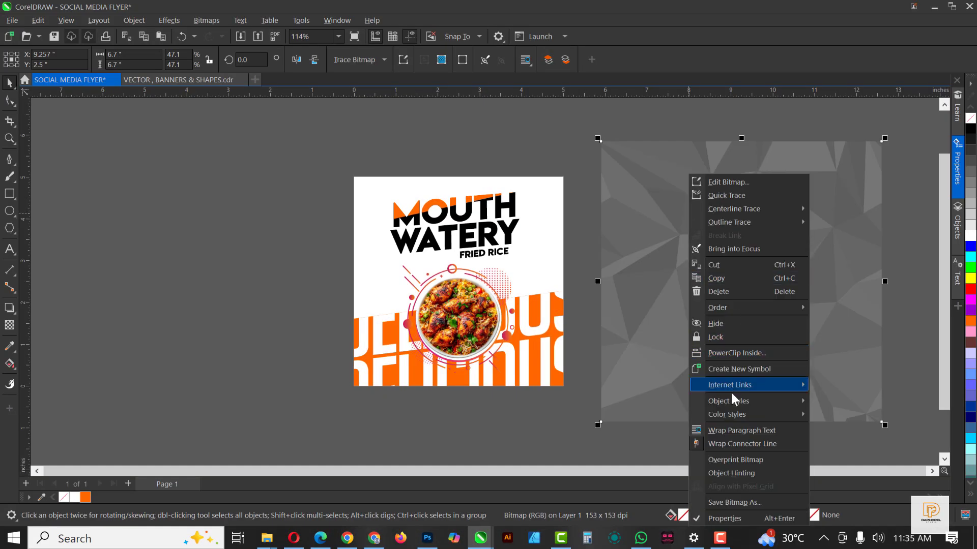
pyautogui.click(741, 351)
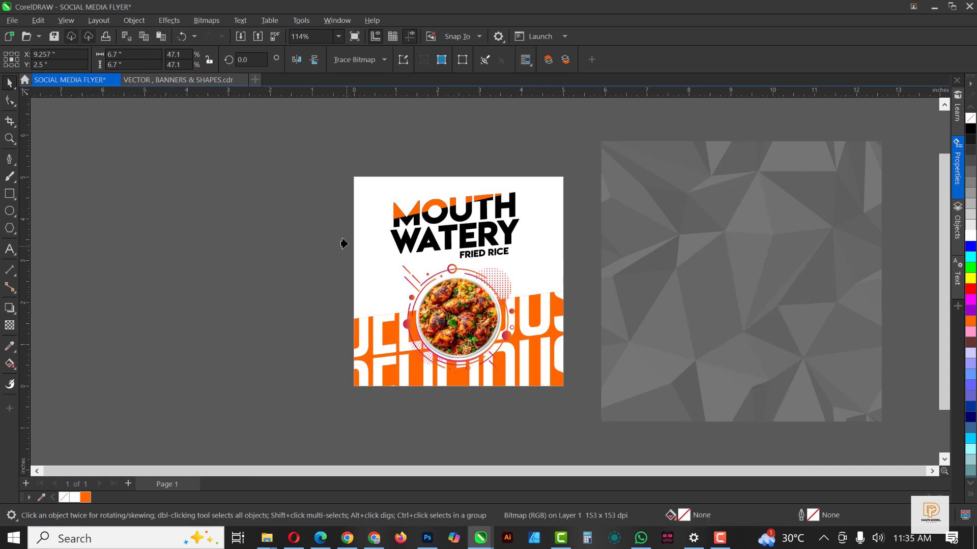
pyautogui.click(356, 233)
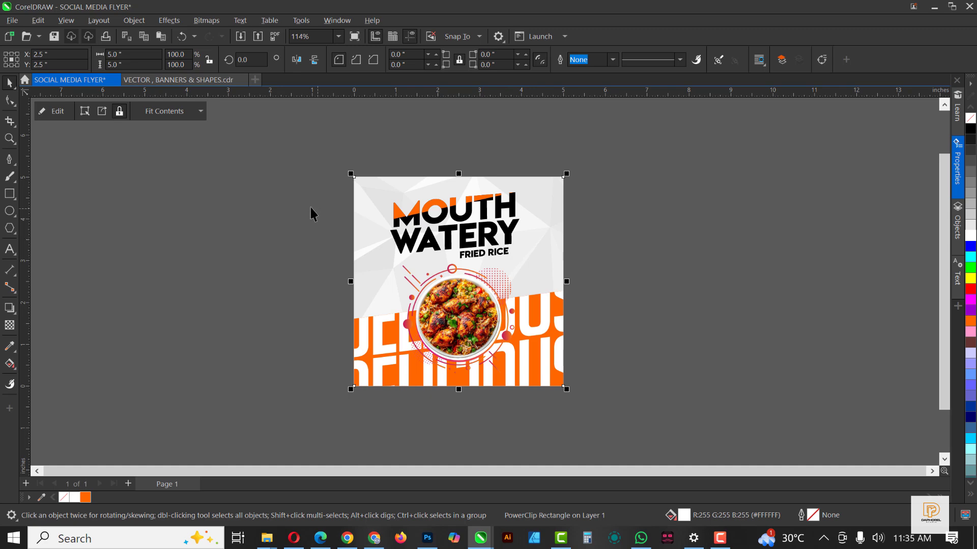
pyautogui.click(319, 273)
pyautogui.scroll(3, 473, 234)
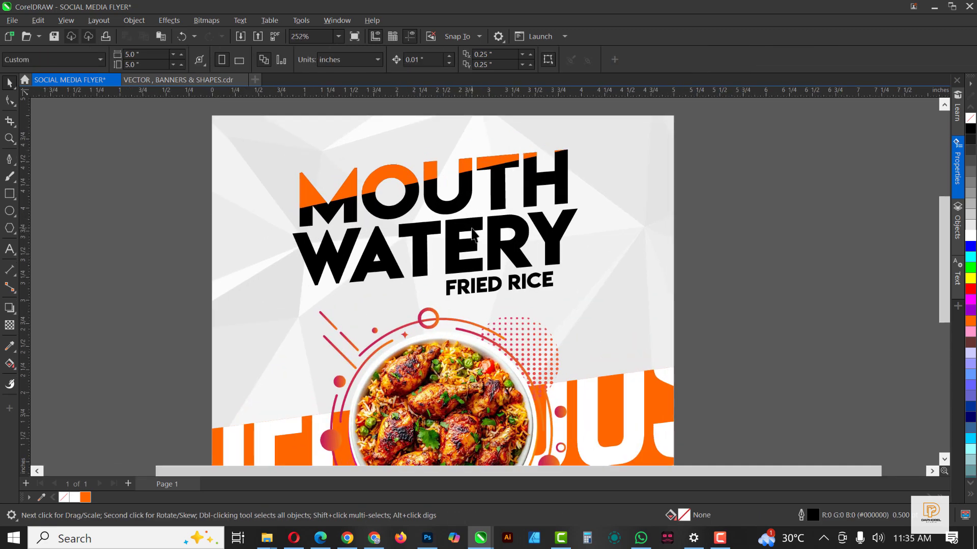
pyautogui.scroll(-2, 473, 234)
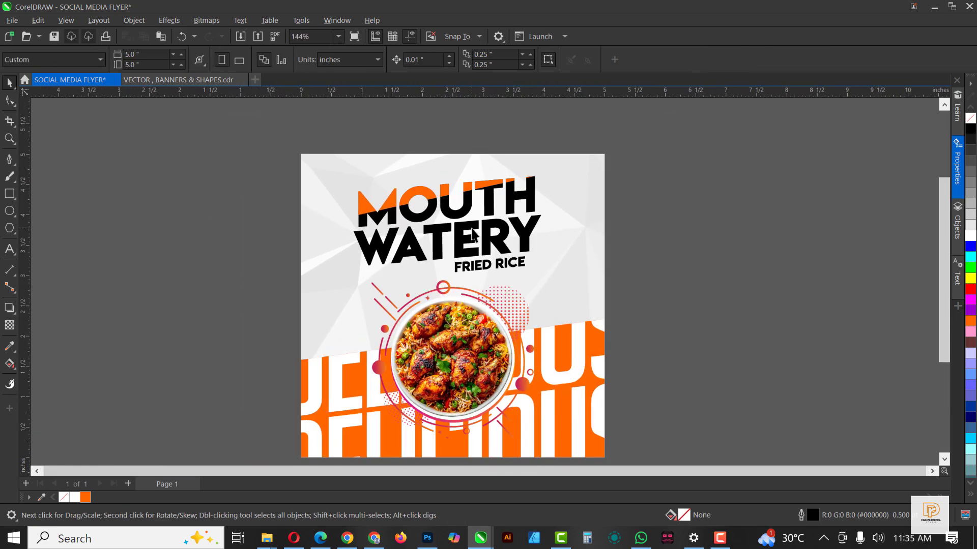
pyautogui.scroll(1, 473, 234)
# Step: Copy the uppermost black faceted badge of item 25 on Page 10 of the VECTOR, BANNERS & SHAPES document and paste it into the flyer
pyautogui.click(170, 81)
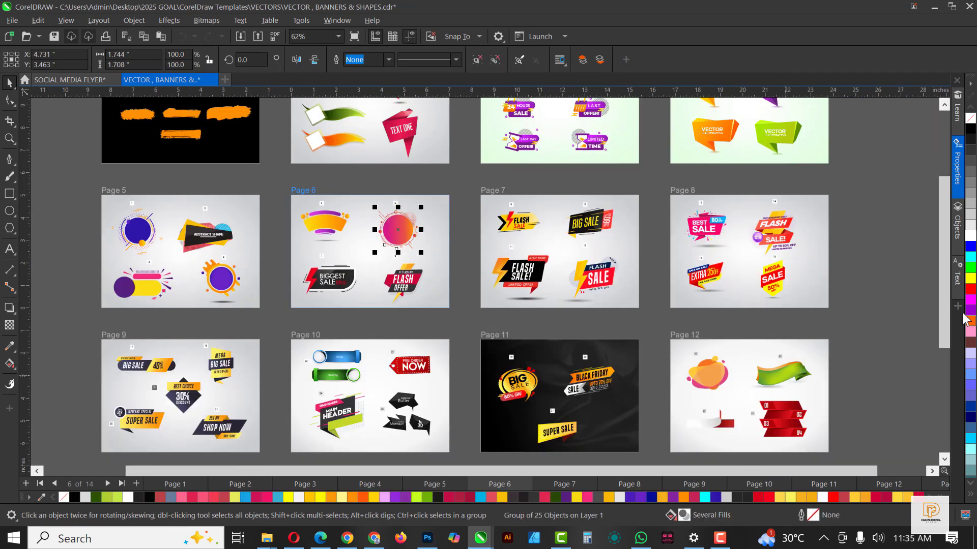
pyautogui.scroll(-2, 947, 304)
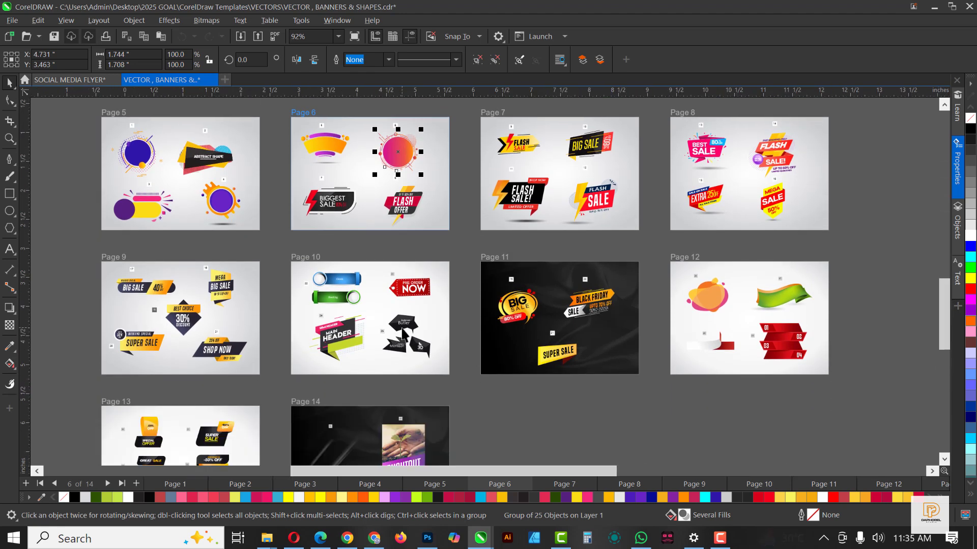
pyautogui.scroll(4, 394, 335)
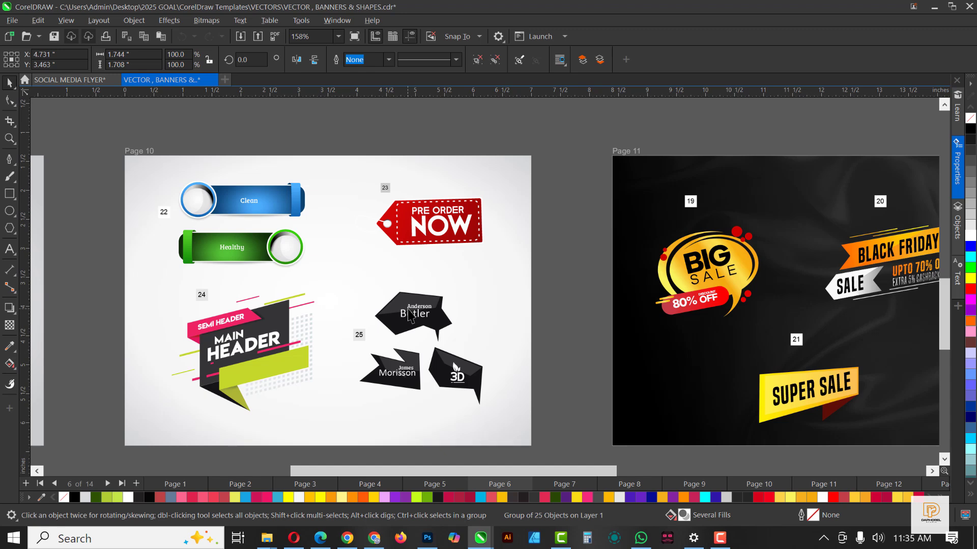
pyautogui.click(415, 310)
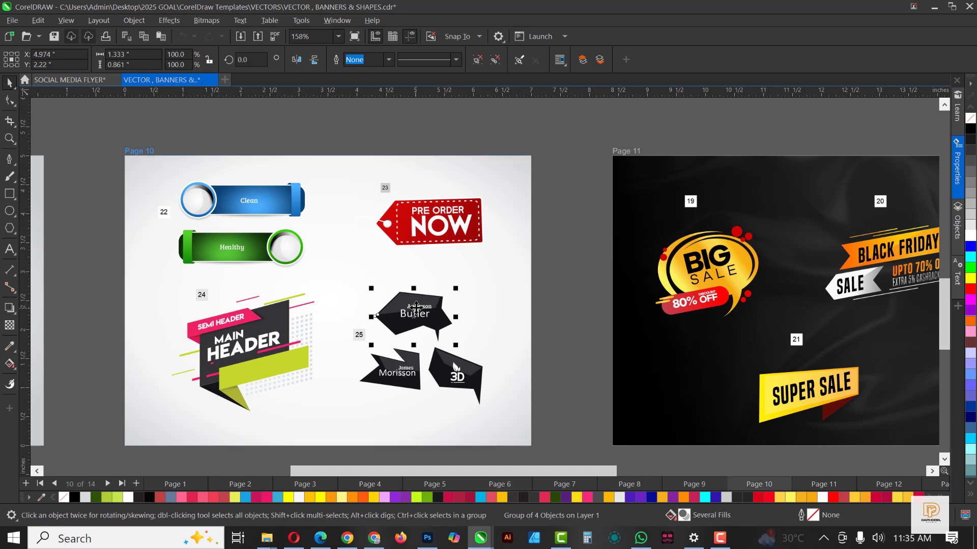
pyautogui.click(56, 80)
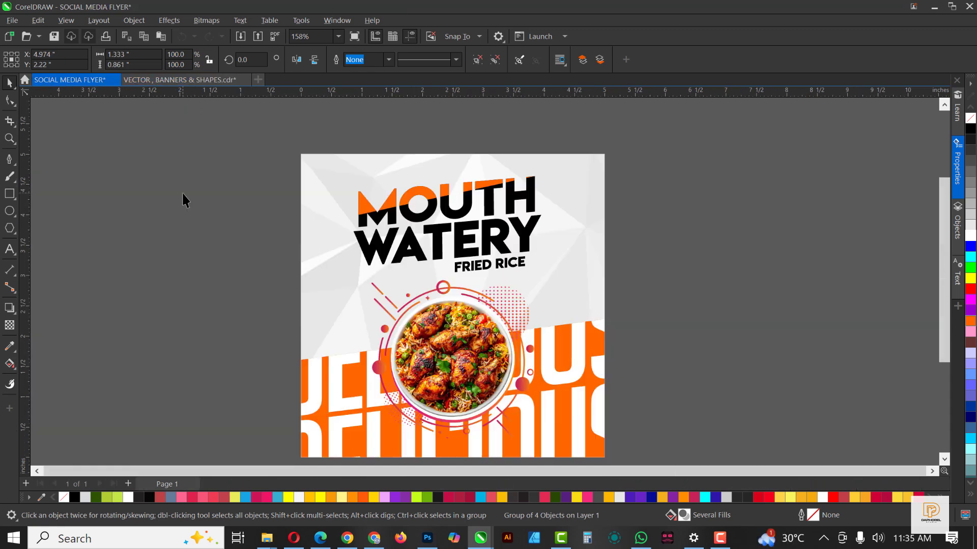
pyautogui.click(182, 191)
pyautogui.hotkey('ctrl', 'v')
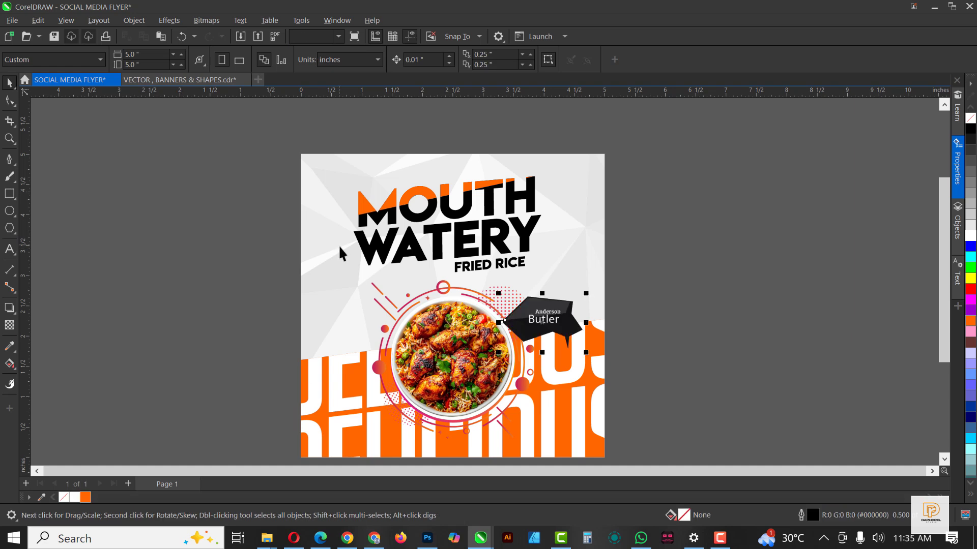
# Step: Move the black badge over the rice bowl's lower-right edge and size it to about 1.16 inches wide
pyautogui.scroll(-1, 541, 300)
pyautogui.moveTo(537, 305); pyautogui.dragTo(511, 344)
pyautogui.scroll(2, 555, 428)
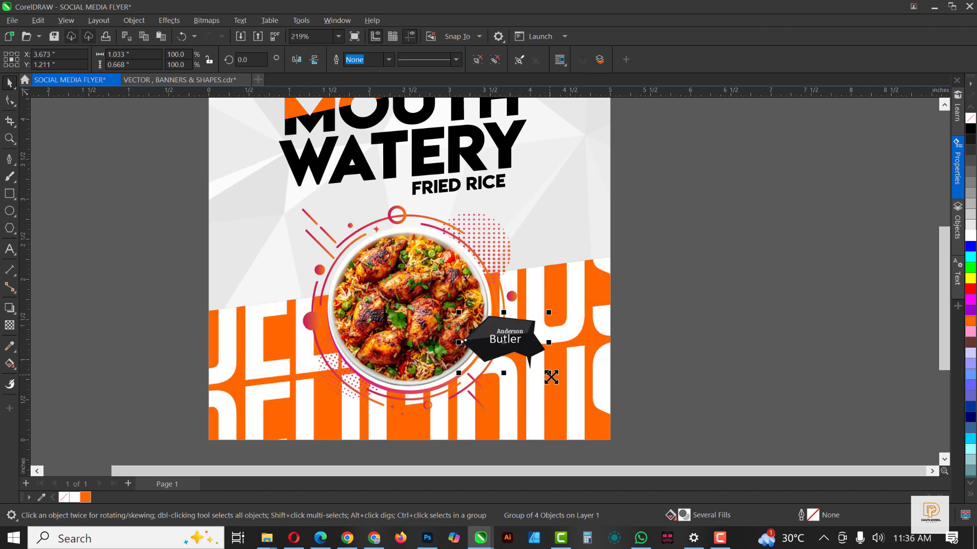
pyautogui.moveTo(551, 375); pyautogui.dragTo(560, 385)
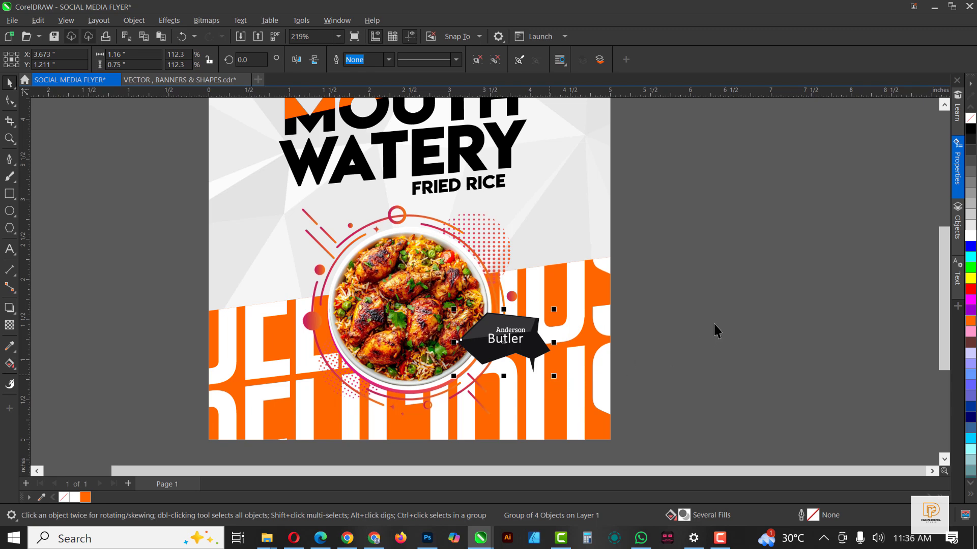
pyautogui.scroll(-3, 488, 365)
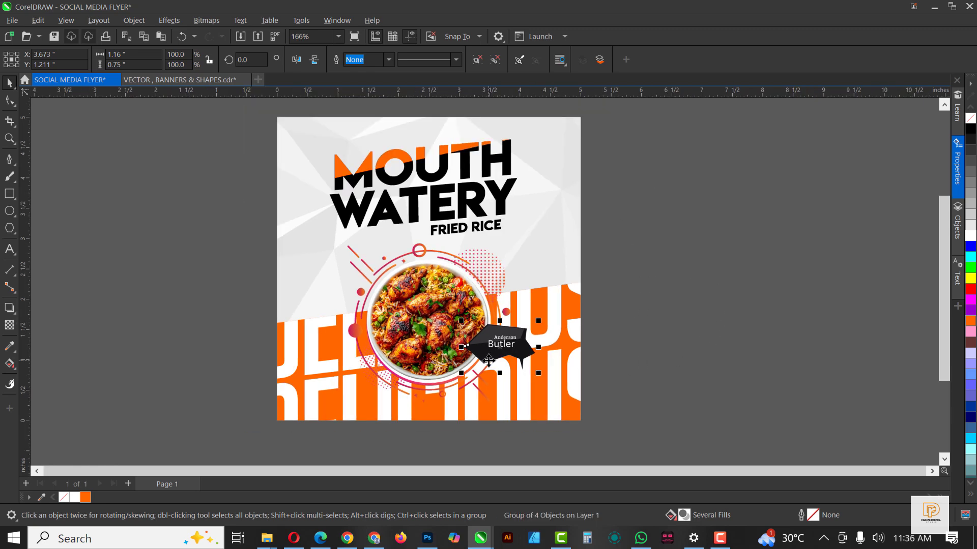
pyautogui.scroll(4, 487, 336)
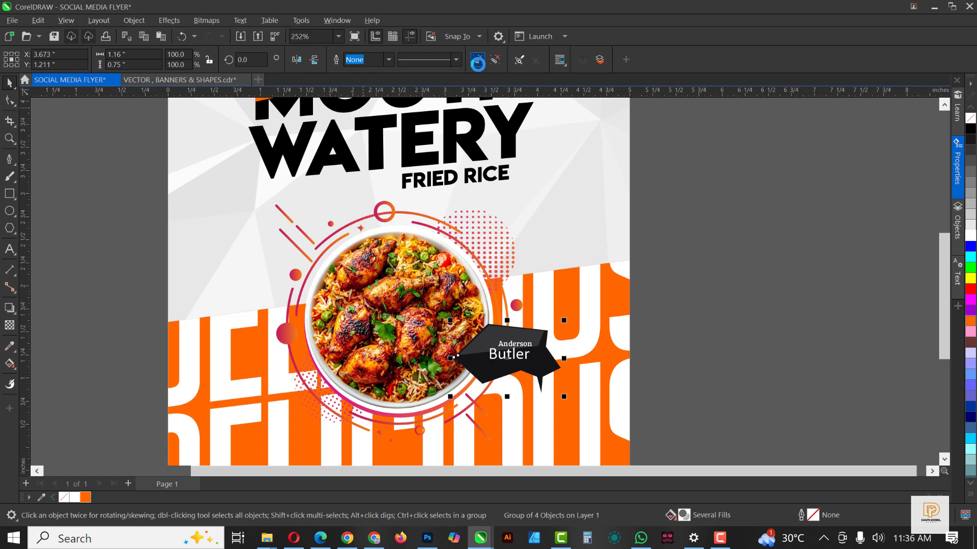
# Step: Ungroup the black badge and delete its smaller upper line of name text
pyautogui.click(477, 62)
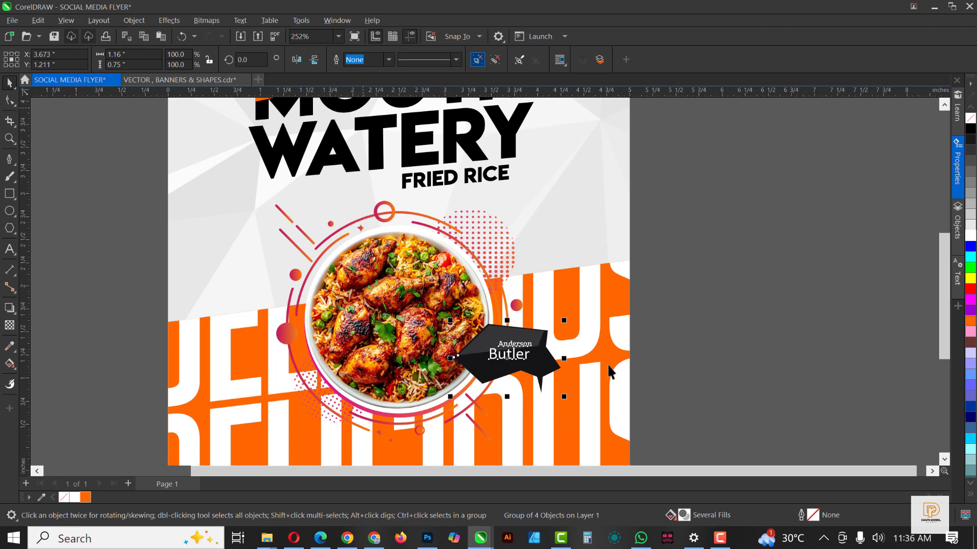
pyautogui.click(515, 347)
pyautogui.press('Delete')
# Step: Replace the badge's remaining name text with $40 in bold and enlarge it about its centre to about 21 pt
pyautogui.scroll(3, 508, 356)
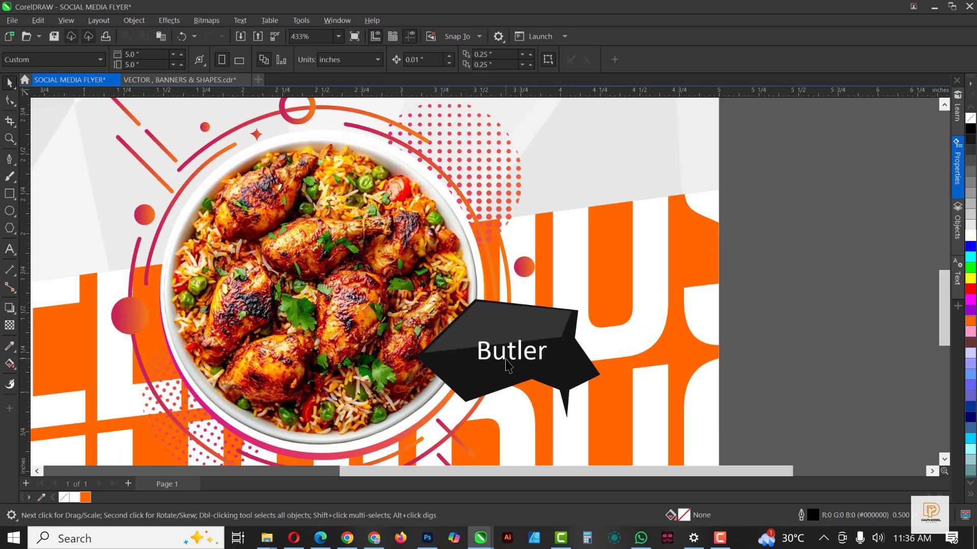
pyautogui.doubleClick(507, 359)
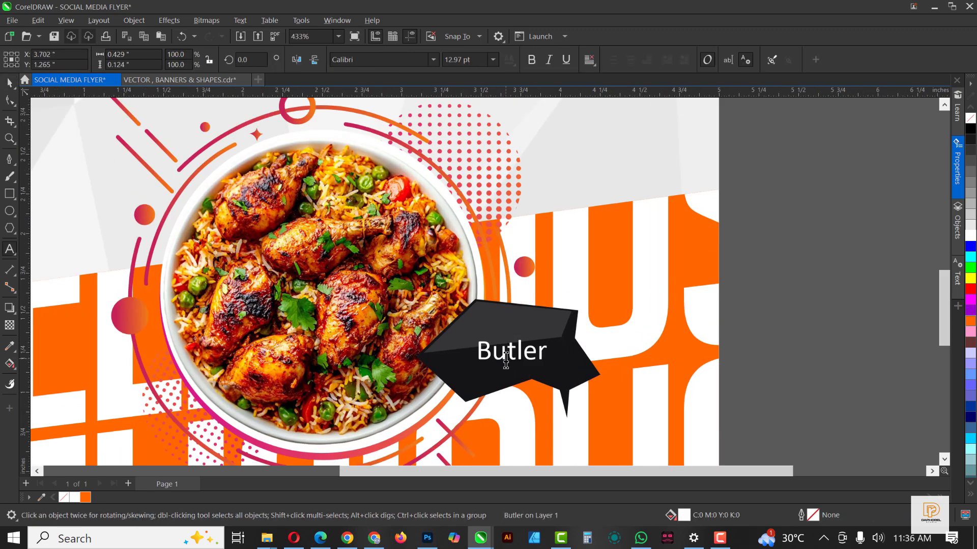
pyautogui.doubleClick(506, 359)
pyautogui.write('$40')
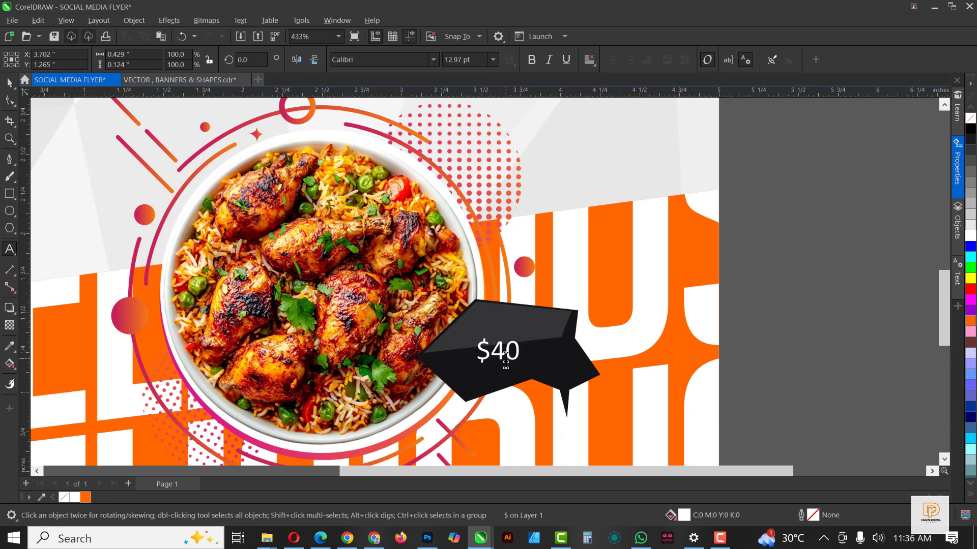
pyautogui.hotkey('ctrl', 'space')
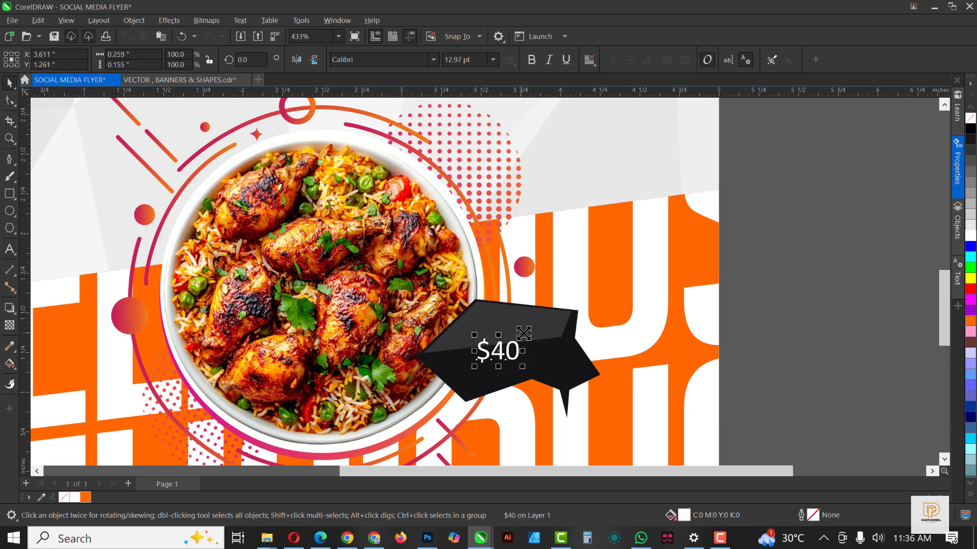
pyautogui.moveTo(523, 333); pyautogui.dragTo(536, 316)
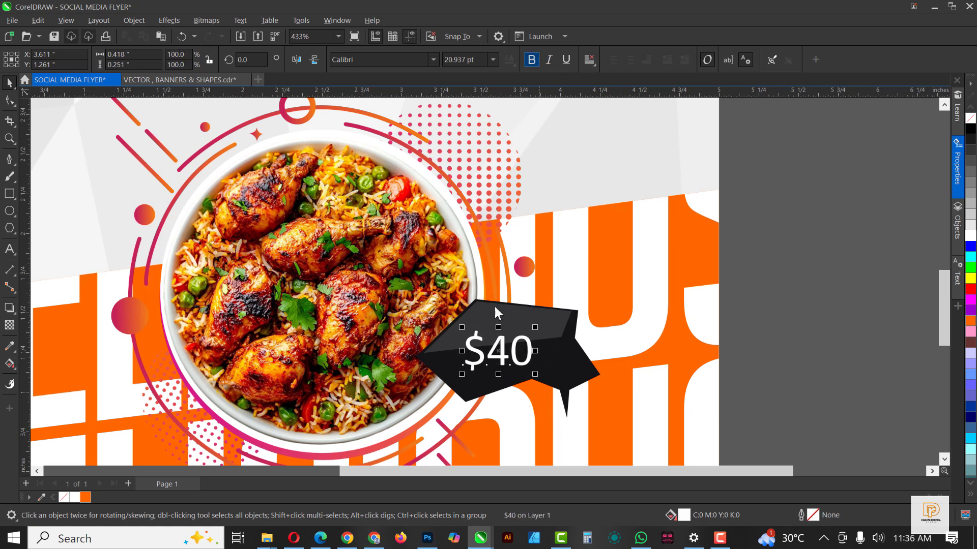
pyautogui.press('Escape')
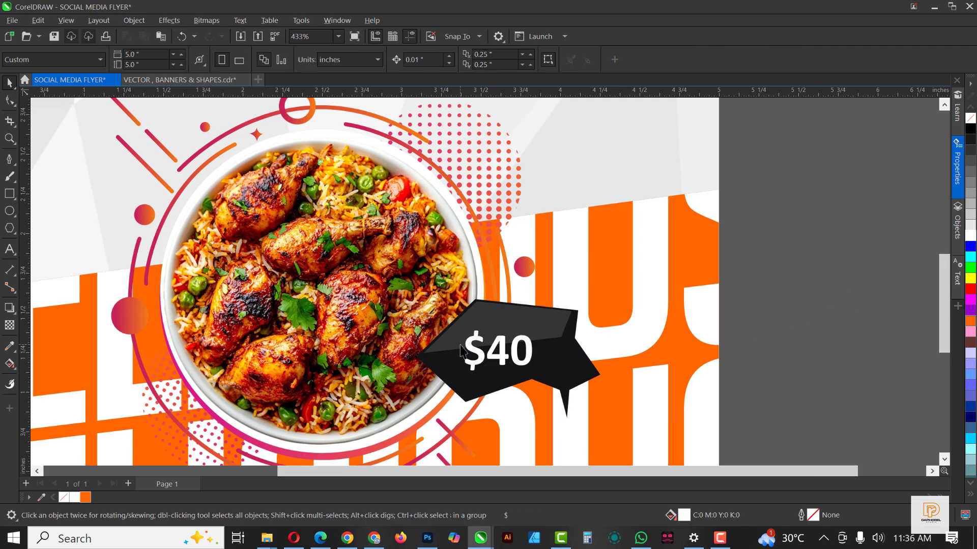
# Step: Enlarge the $40 text on the badge to about 24.3 pt, keeping its lower-left corner in place
pyautogui.scroll(-4, 460, 351)
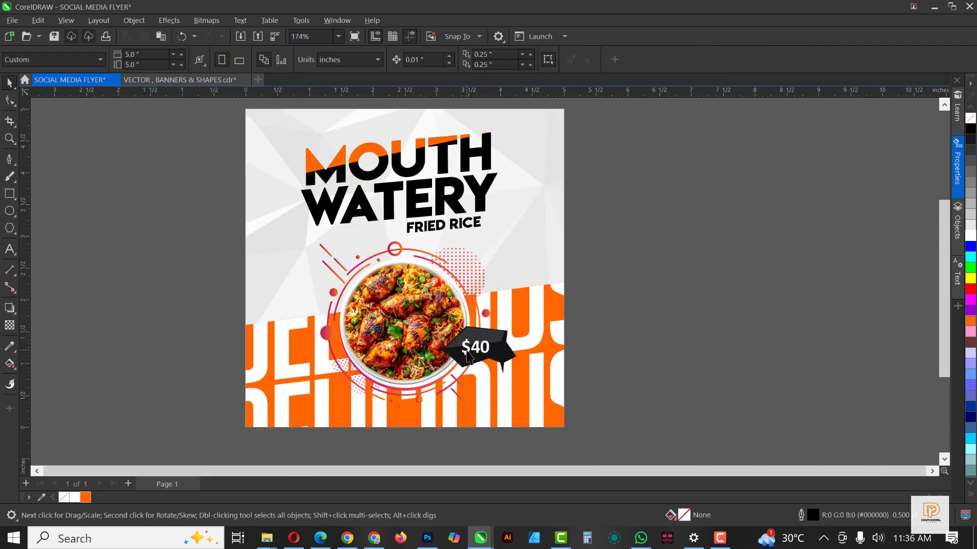
pyautogui.click(487, 354)
pyautogui.scroll(4, 487, 353)
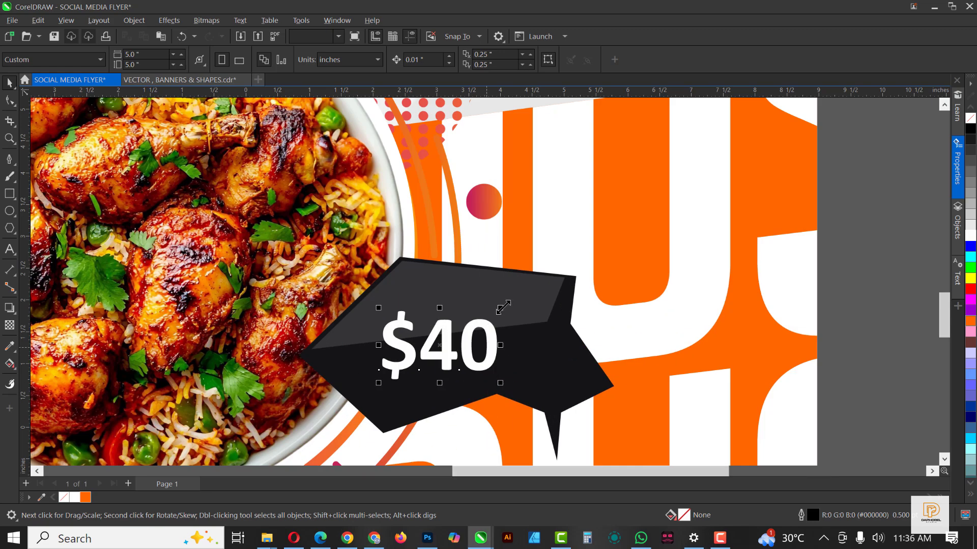
pyautogui.moveTo(504, 306); pyautogui.dragTo(521, 288)
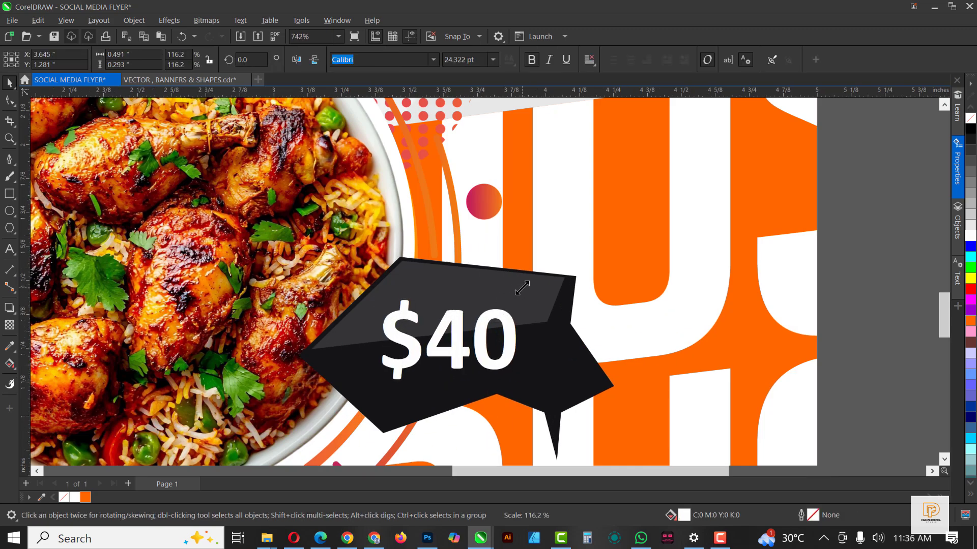
pyautogui.hotkey('ctrl', 'z')
pyautogui.scroll(-4, 509, 326)
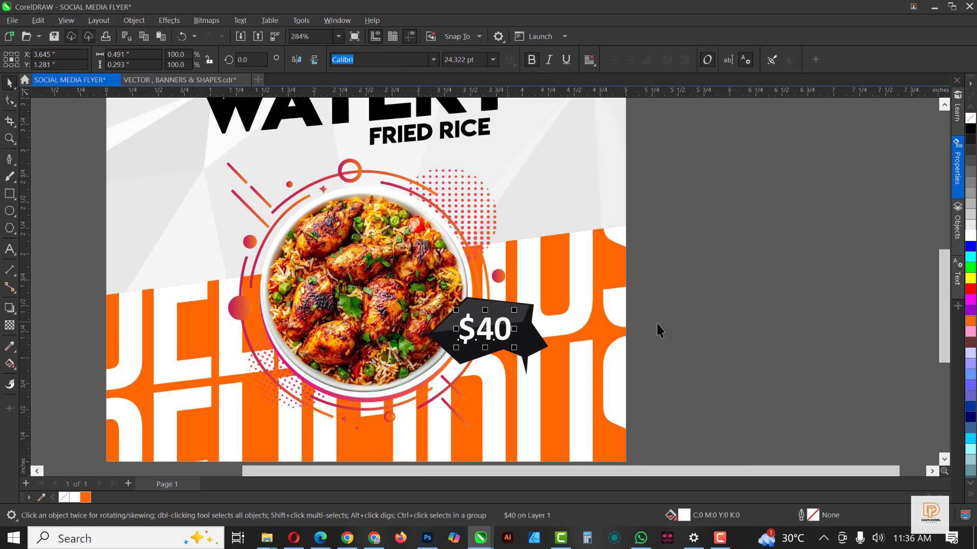
pyautogui.scroll(-3, 541, 343)
pyautogui.press('Escape')
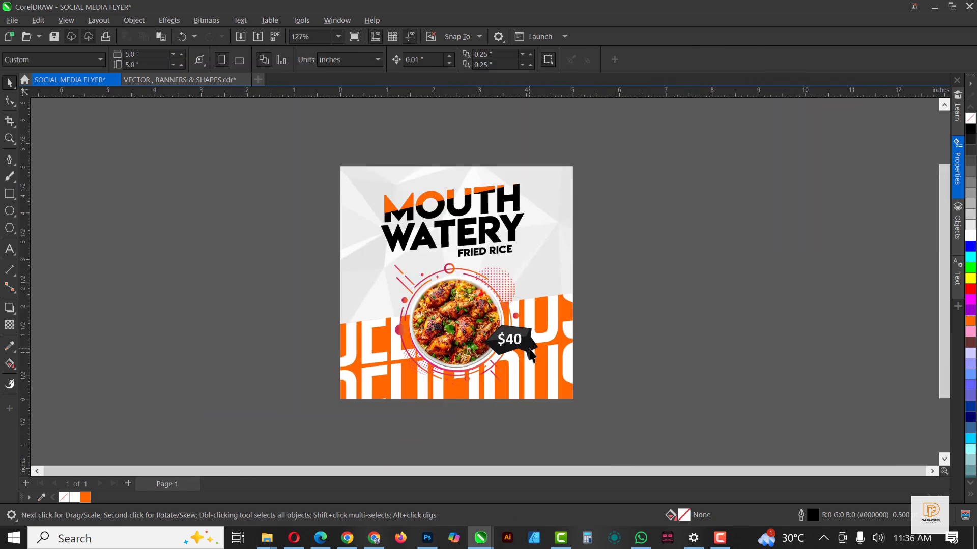
# Step: Draw a circle about 1.9 inches across on the empty area beside the flyer, fill it yellow and remove its outline
pyautogui.scroll(2, 529, 353)
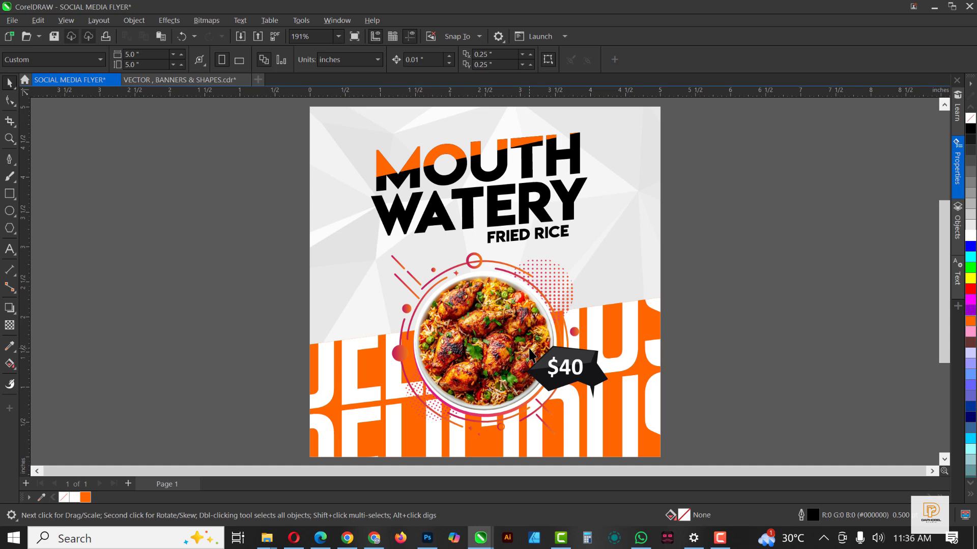
pyautogui.click(9, 211)
pyautogui.moveTo(193, 280); pyautogui.dragTo(254, 355)
pyautogui.click(969, 279)
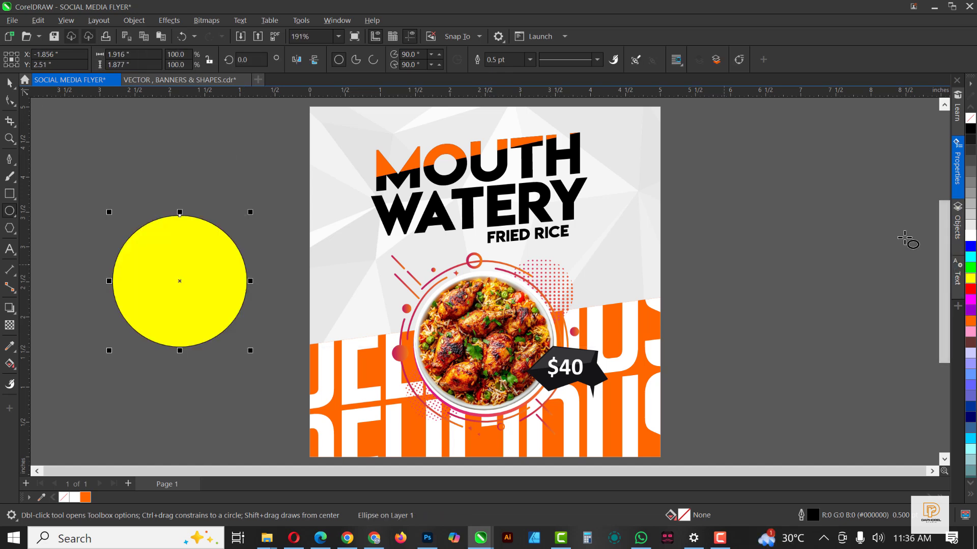
pyautogui.click(529, 59)
pyautogui.click(511, 72)
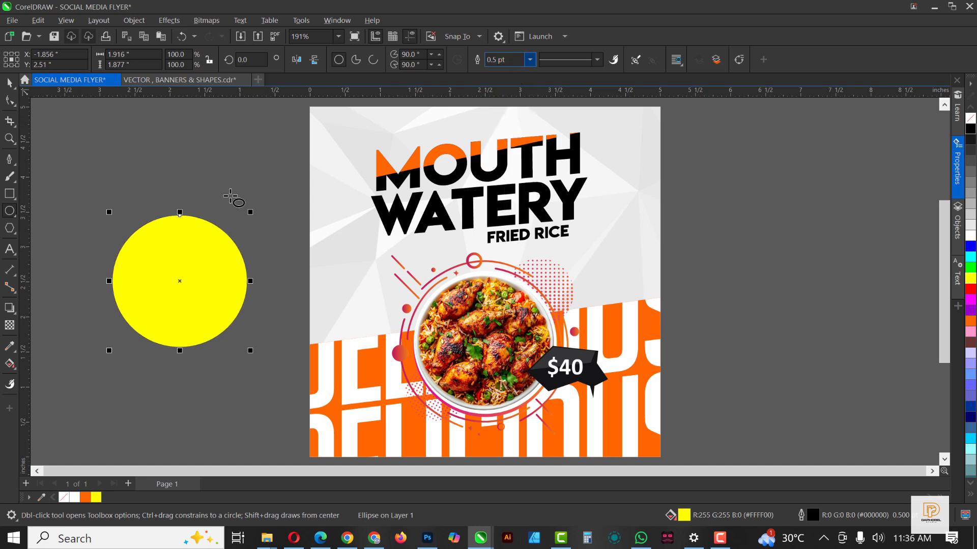
# Step: Apply an elliptical fountain transparency to the yellow circle, fading outward, and set its merge mode to Screen
pyautogui.click(9, 325)
pyautogui.click(45, 60)
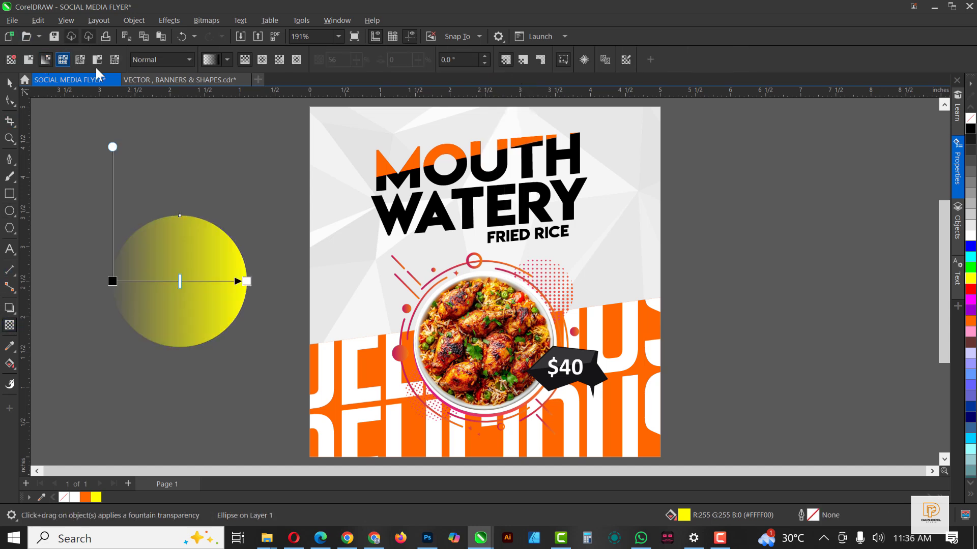
pyautogui.click(262, 60)
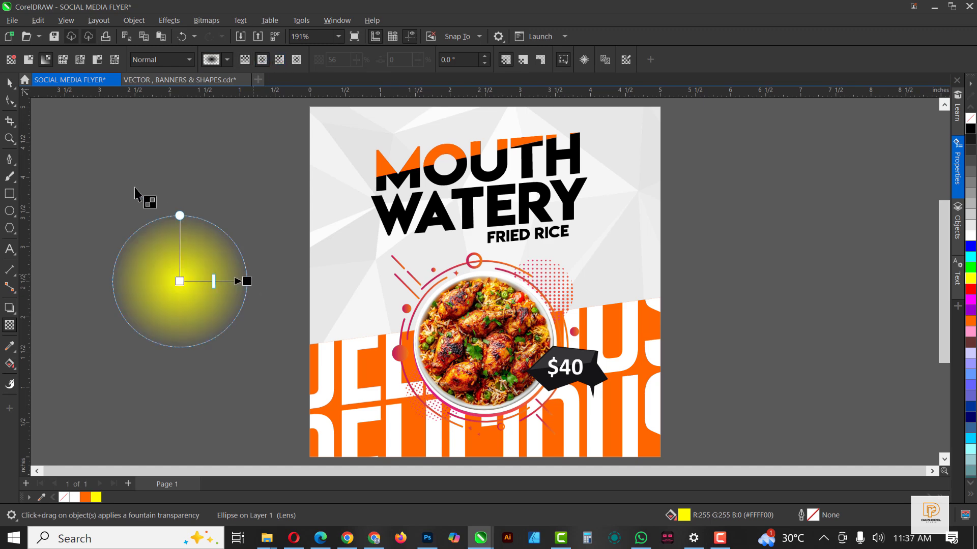
pyautogui.click(9, 83)
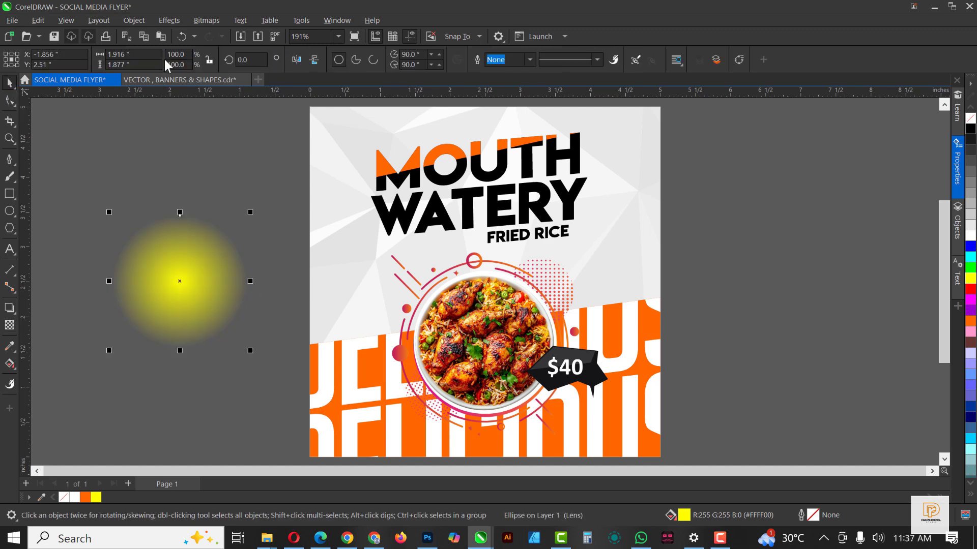
pyautogui.click(12, 328)
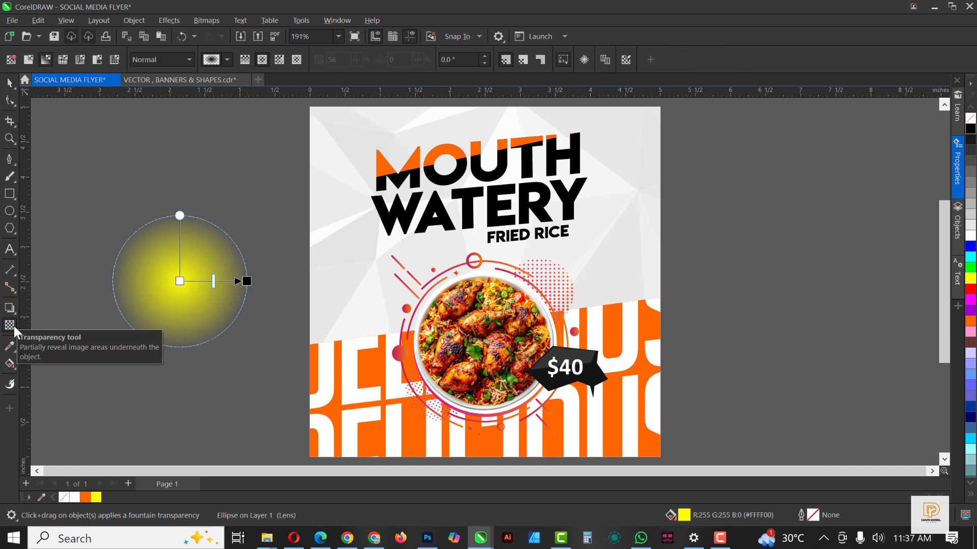
pyautogui.click(186, 61)
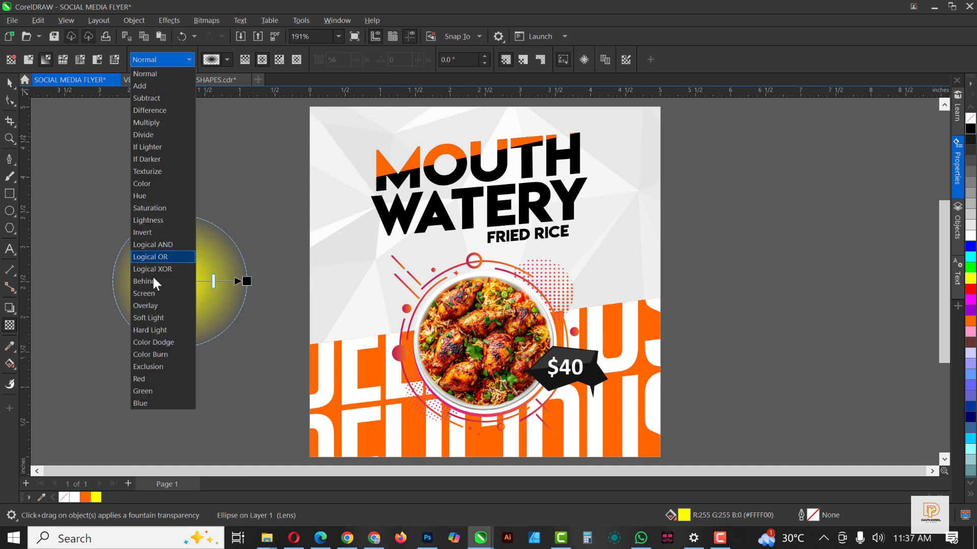
pyautogui.click(154, 294)
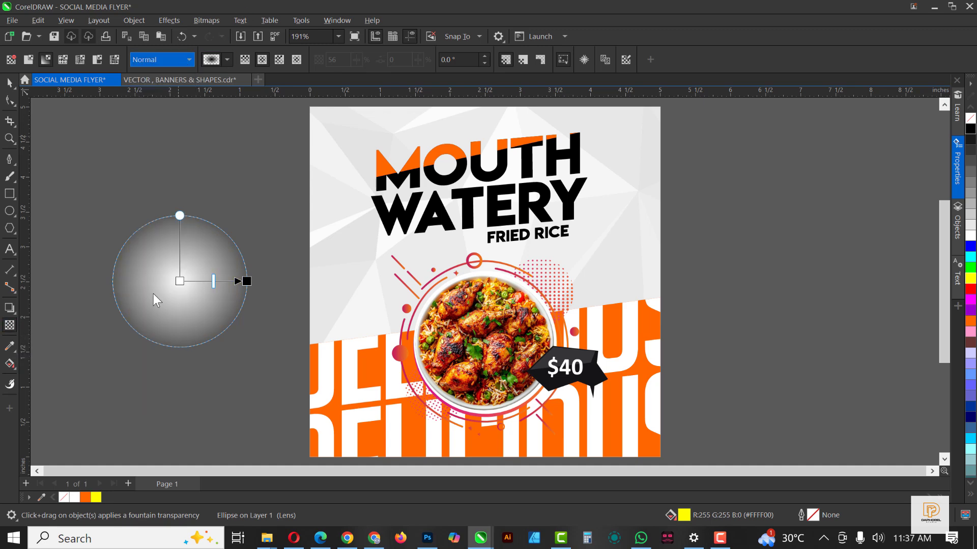
# Step: Move the glow circle over the flyer just below WATERY's first letters and recolour it orange with a touch of yellow mixed in
pyautogui.click(9, 83)
pyautogui.moveTo(165, 278); pyautogui.dragTo(430, 244)
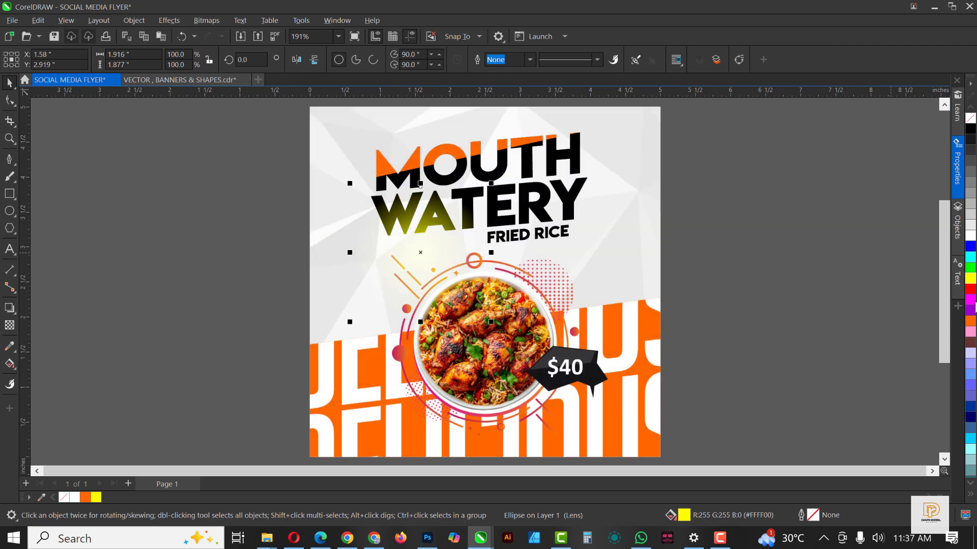
pyautogui.click(970, 321)
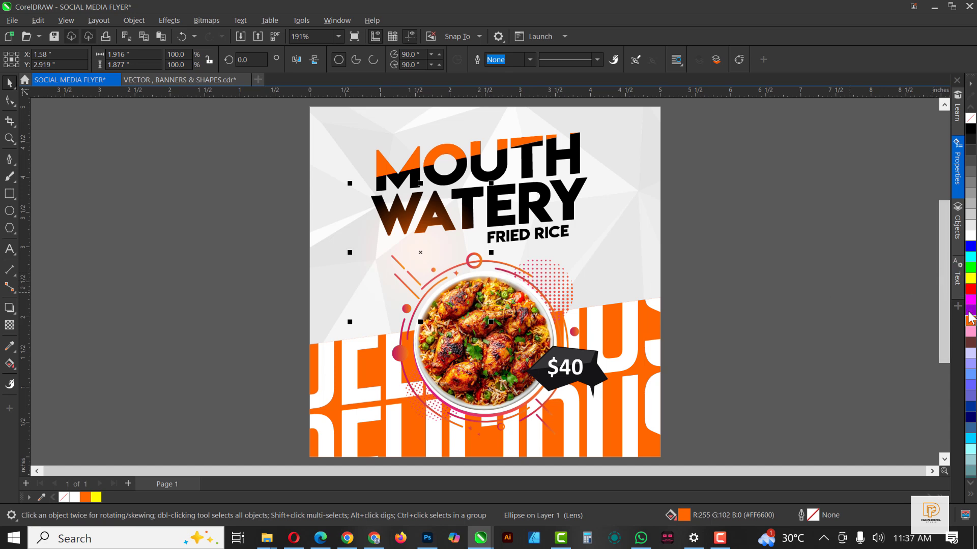
pyautogui.keyDown('ctrl'); pyautogui.click(972, 280); pyautogui.keyUp('ctrl')
# Step: Place a copy of the orange glow over the $40 badge's lower edge and flatten it to about 1.9 by 0.86 inches
pyautogui.moveTo(406, 223); pyautogui.dragTo(577, 393)
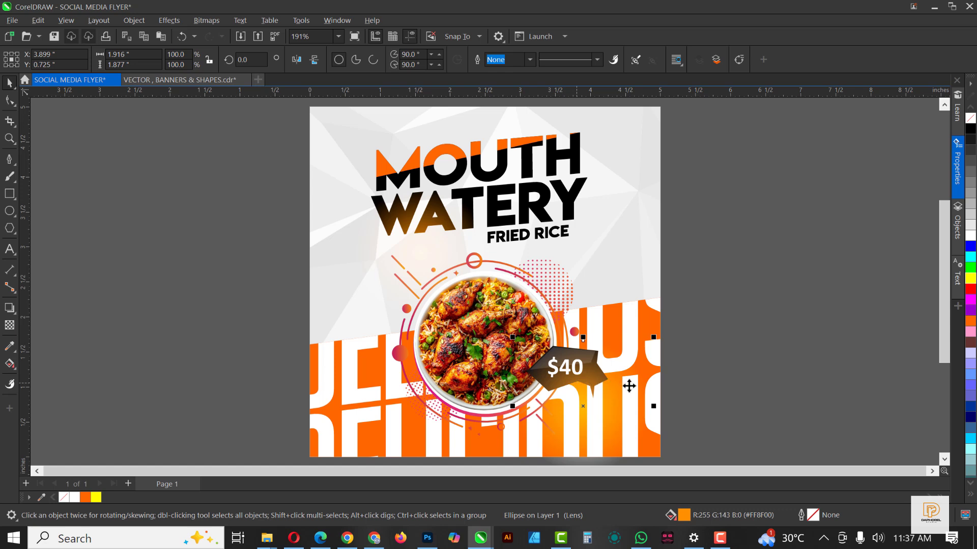
pyautogui.moveTo(653, 338); pyautogui.dragTo(635, 430)
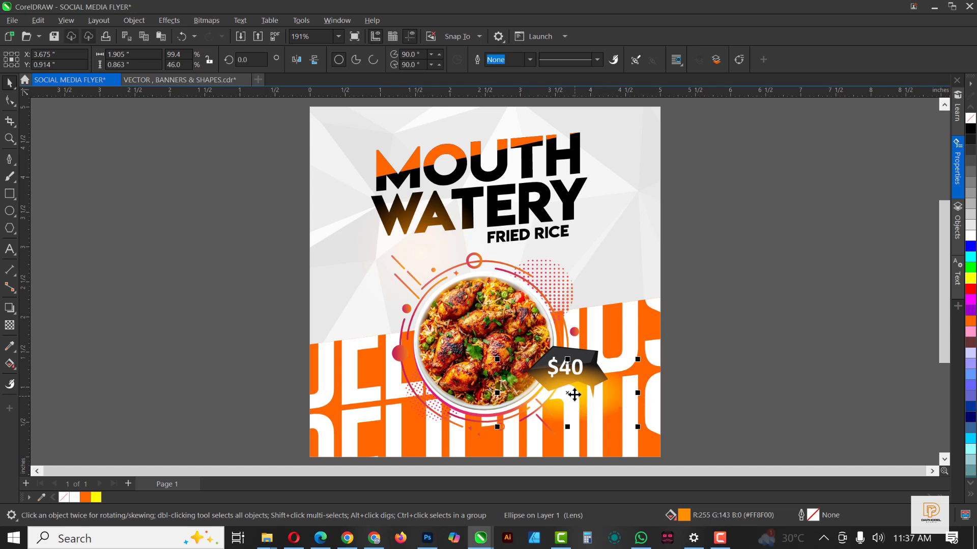
# Step: Place a copy of the flattened glow over the rice bowl's upper edge, just below FRIED RICE
pyautogui.moveTo(588, 397); pyautogui.dragTo(487, 268)
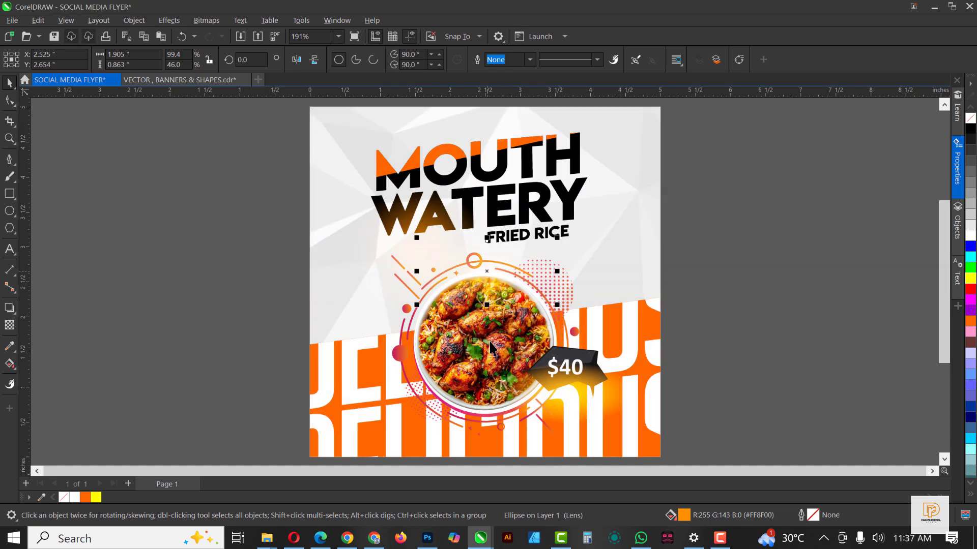
pyautogui.scroll(-3, 442, 254)
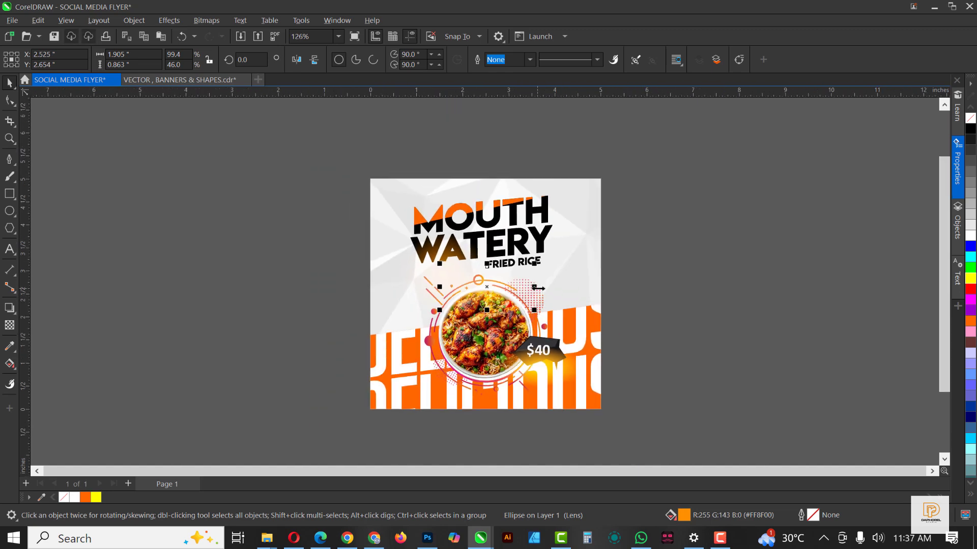
pyautogui.scroll(4, 538, 289)
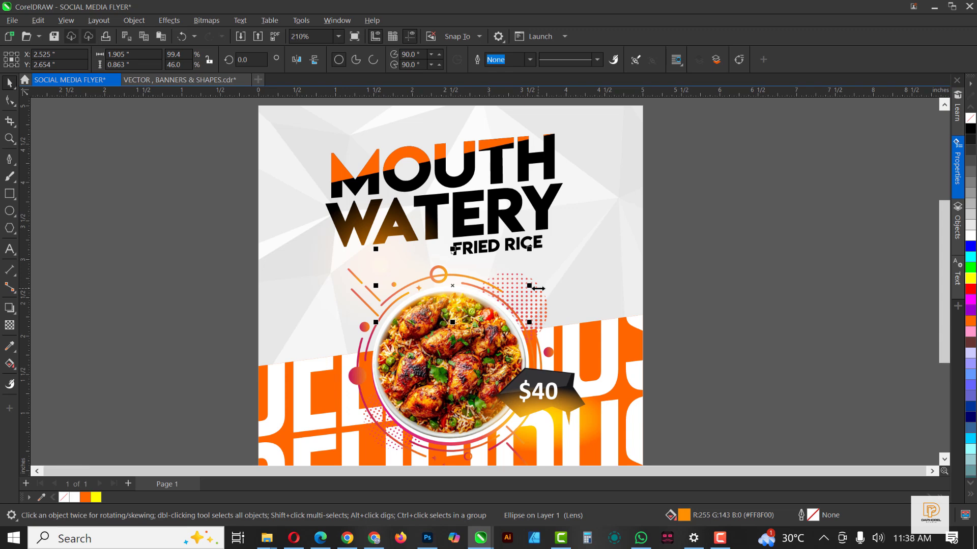
pyautogui.scroll(-1, 538, 288)
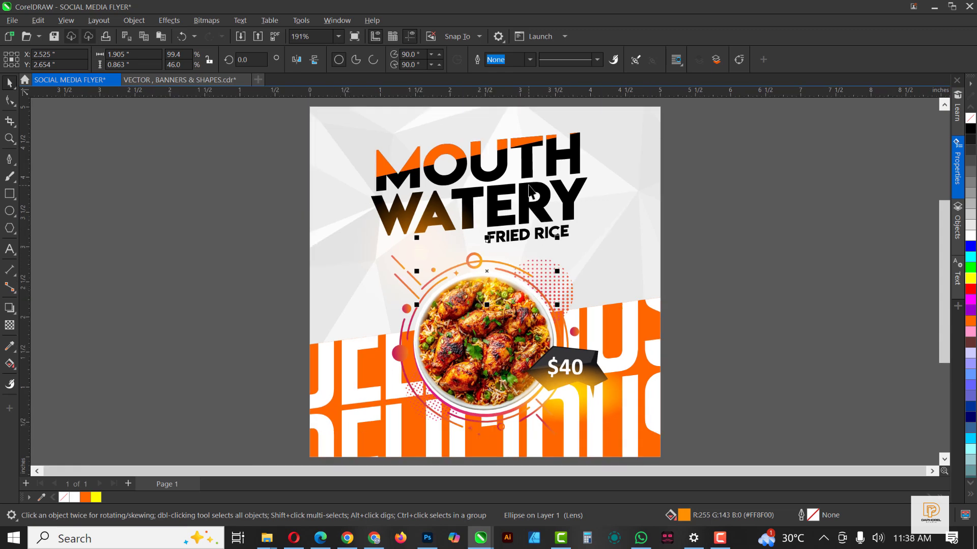